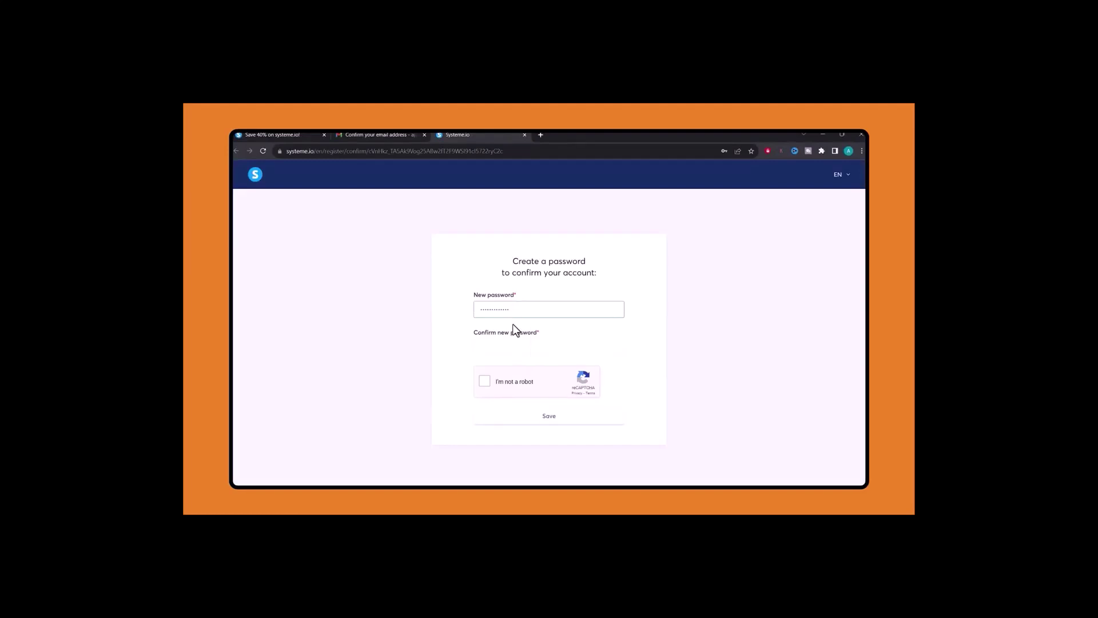
Step: Enter and confirm the new account password, tick the I'm not a robot check, and save it
text(••)
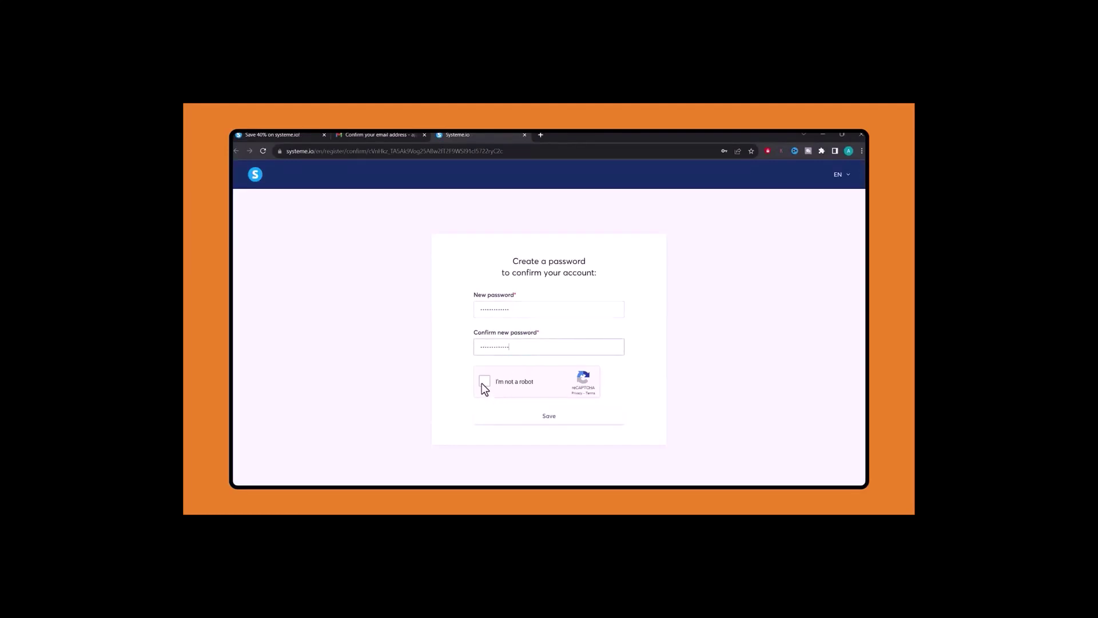
click(483, 382)
click(547, 417)
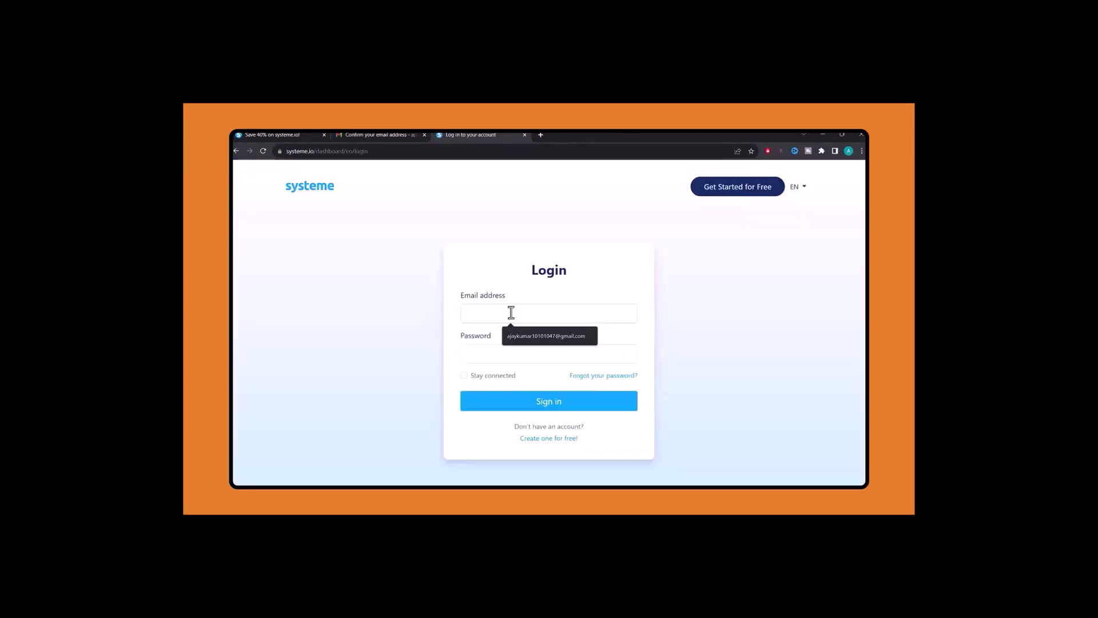
Step: Sign in with the account's email address and password, and decline saving the password in the browser
click(530, 338)
key(ctrl+v)
key(Return)
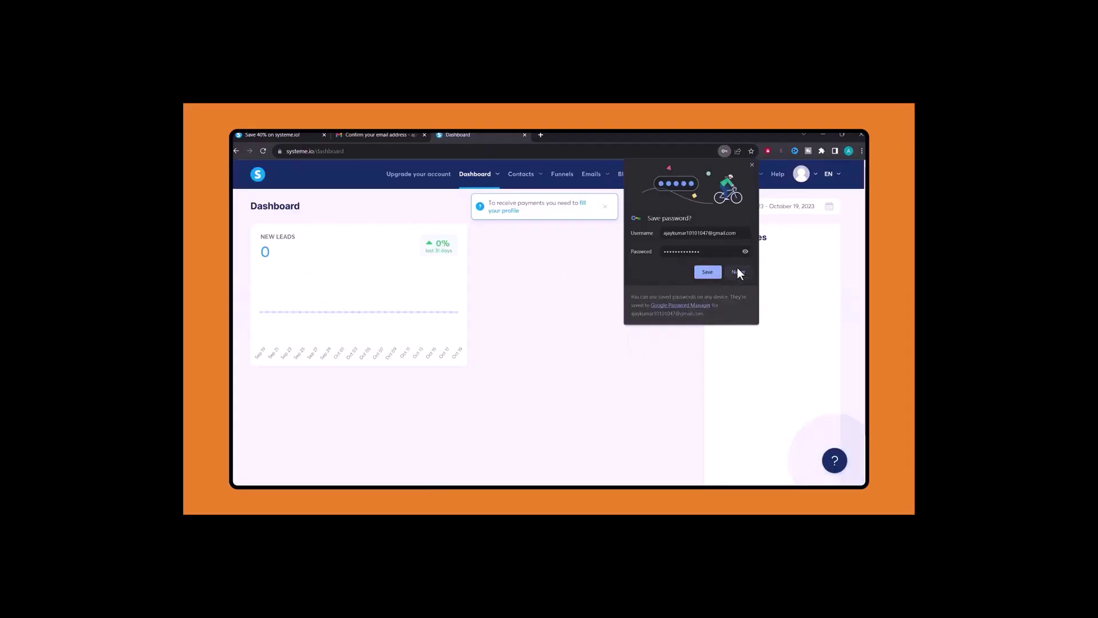
click(737, 272)
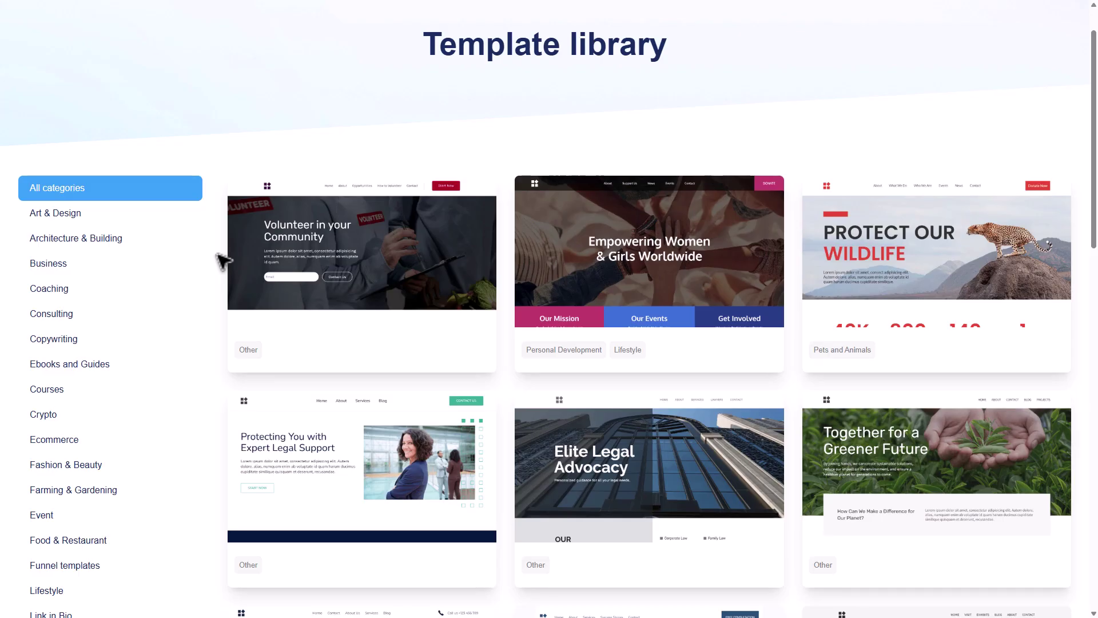
Step: Filter the template library to the Business category and browse its templates
scroll(218, 262, down, 10)
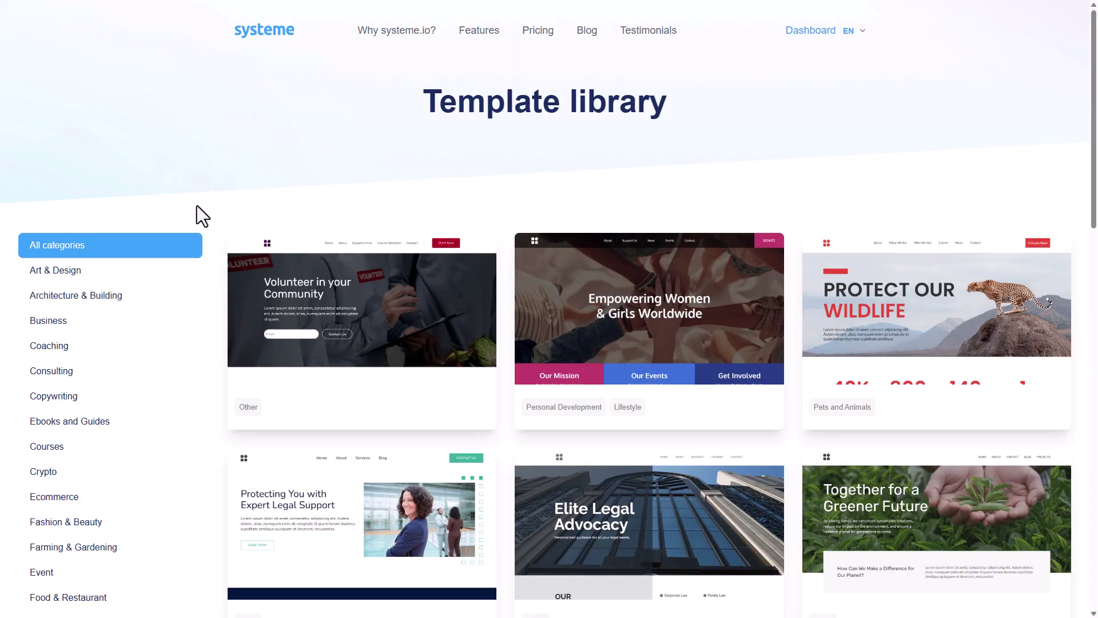
click(62, 329)
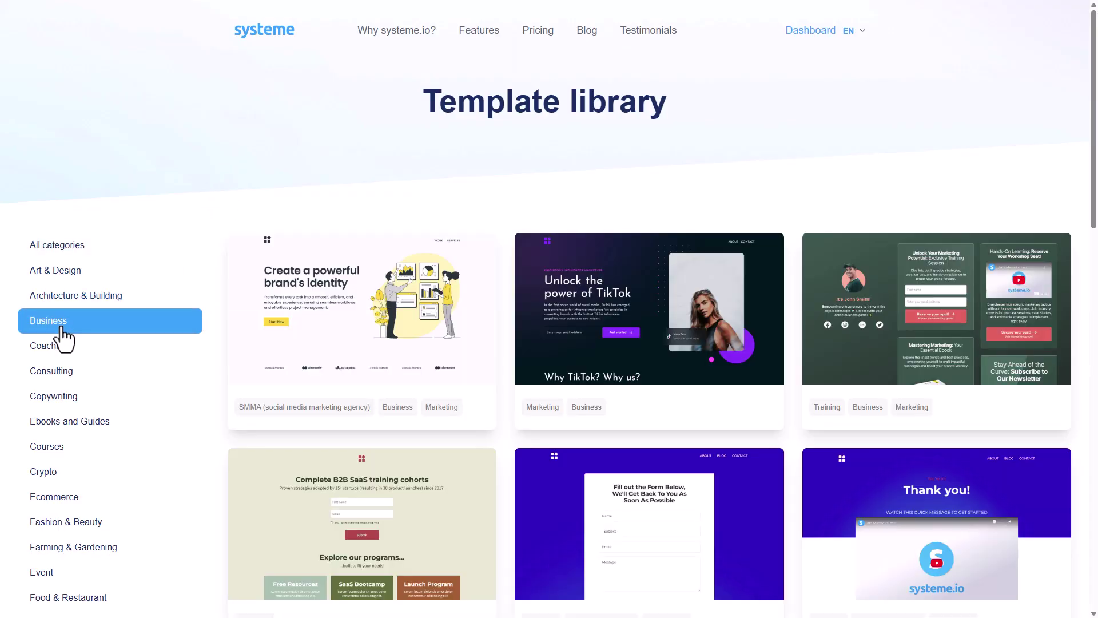
scroll(352, 310, down, 15)
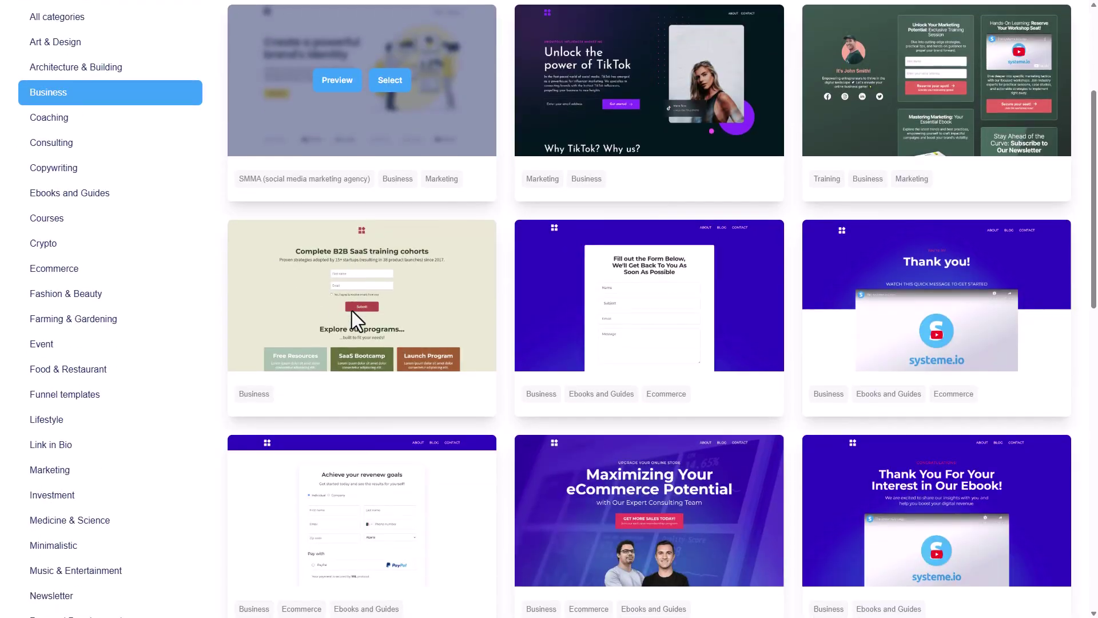
scroll(351, 312, down, 4)
scroll(350, 310, up, 20)
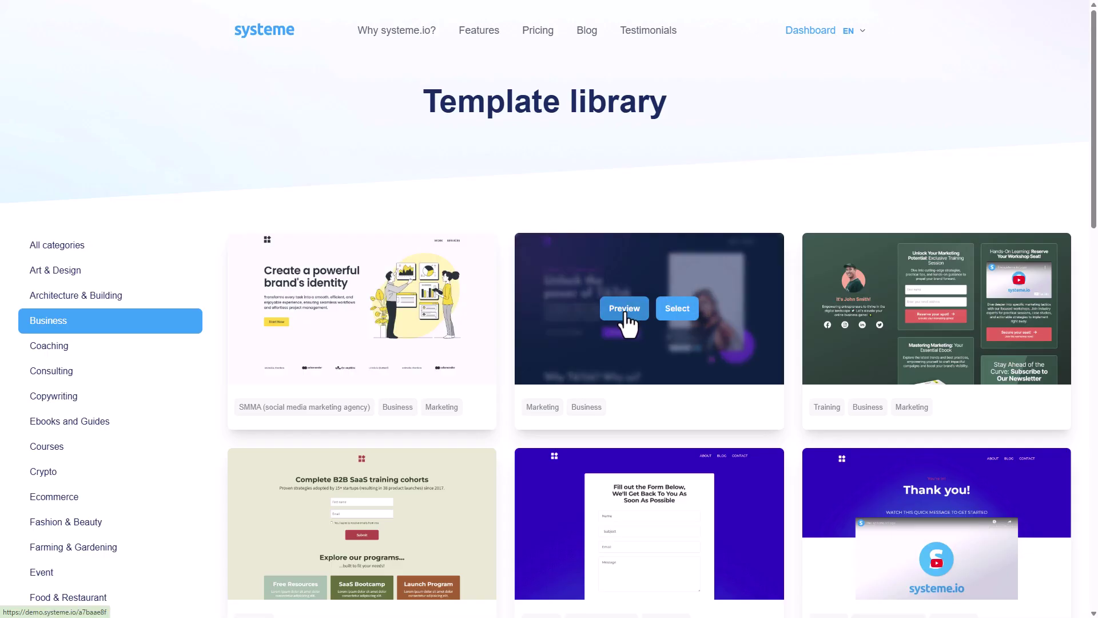
Step: Preview the "Unlock the power of TikTok" template and look through its page sections
click(625, 311)
scroll(458, 273, down, 12)
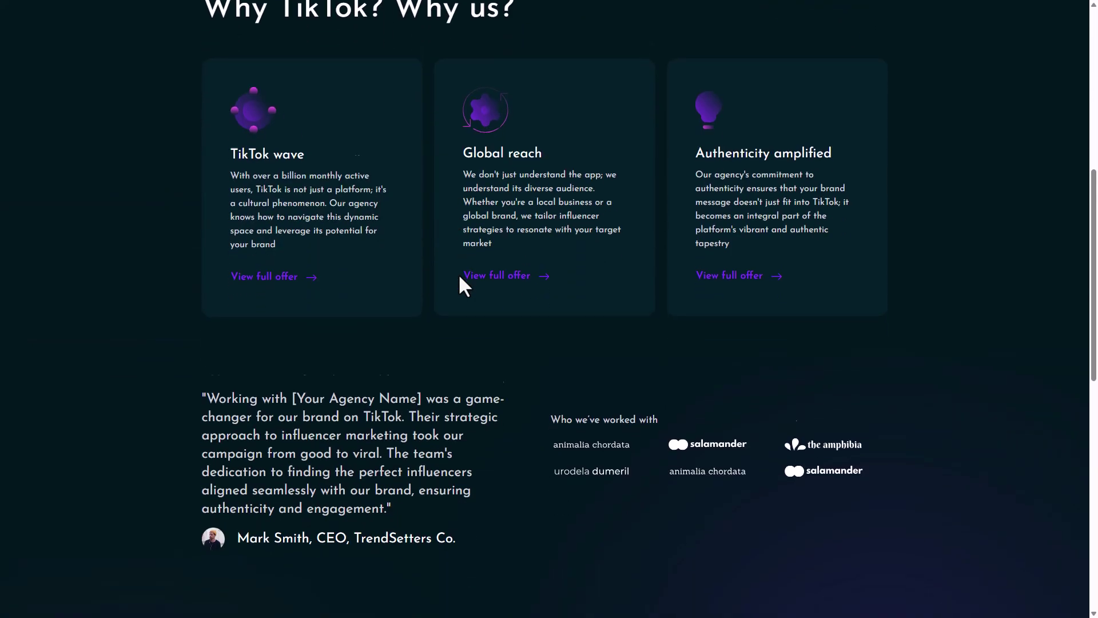
scroll(461, 284, down, 6)
scroll(459, 278, up, 20)
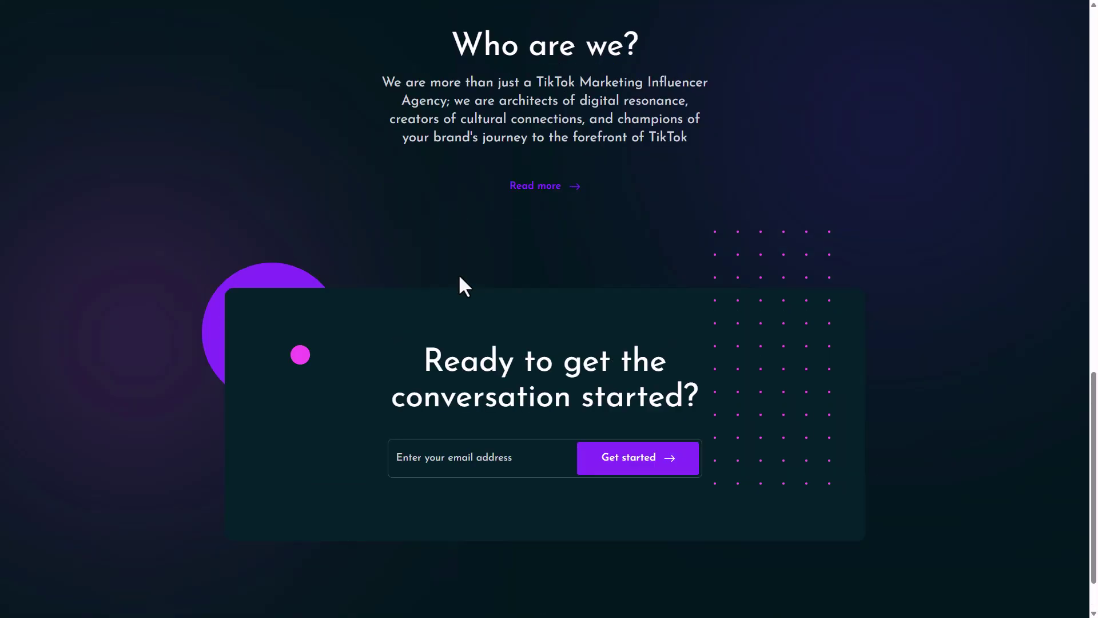
key(F11)
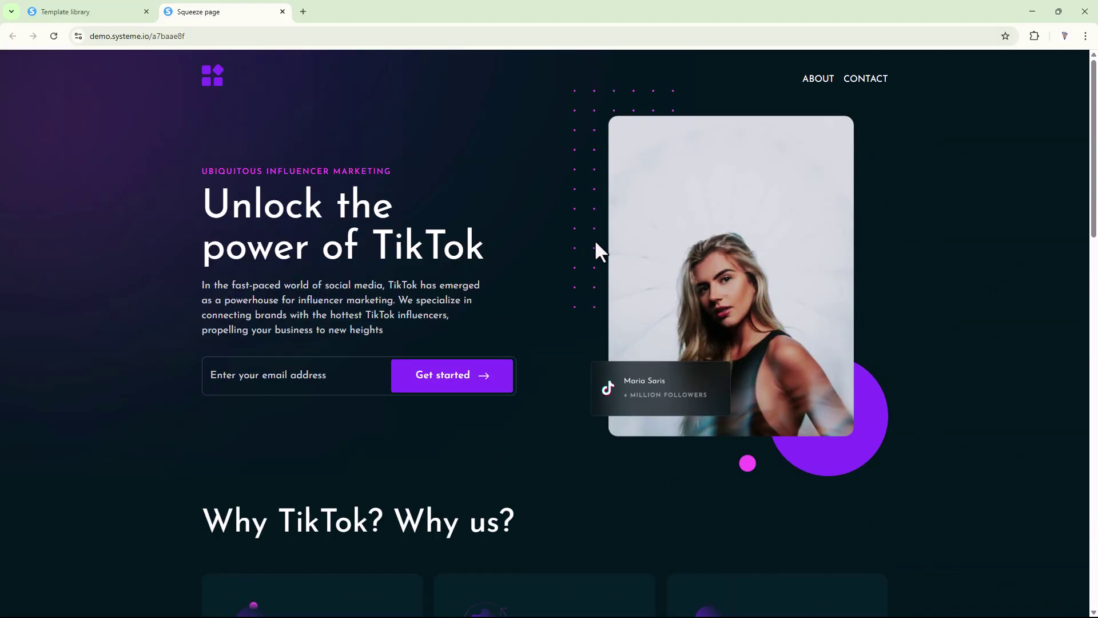
scroll(539, 312, down, 9)
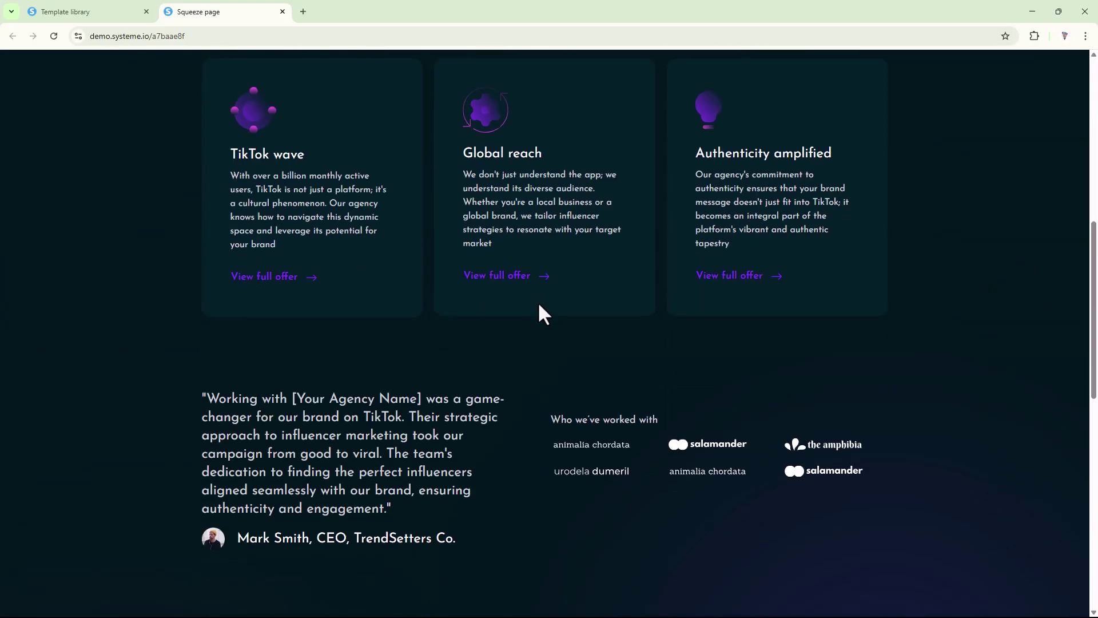
Step: Select the "Unlock the power of TikTok" template from the library and refresh the funnels list
click(100, 16)
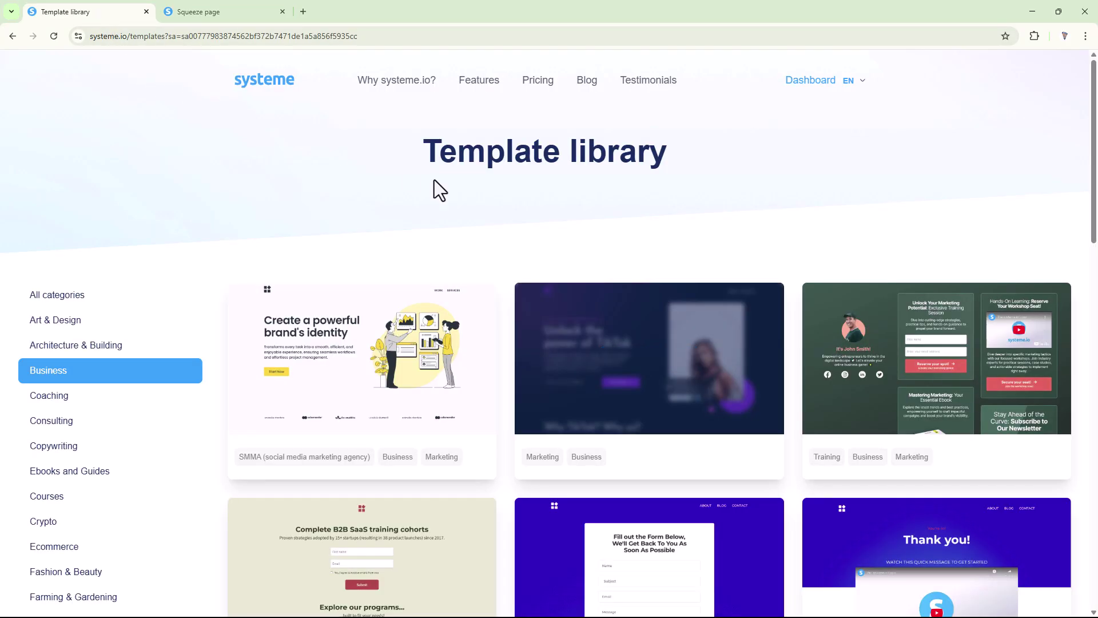
click(673, 366)
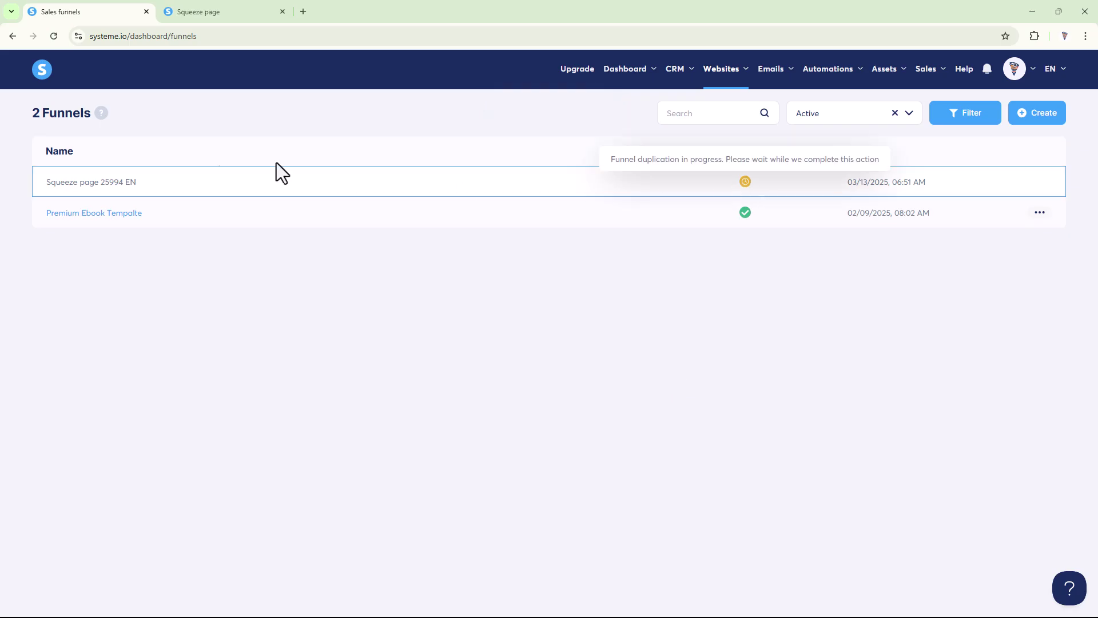
click(54, 36)
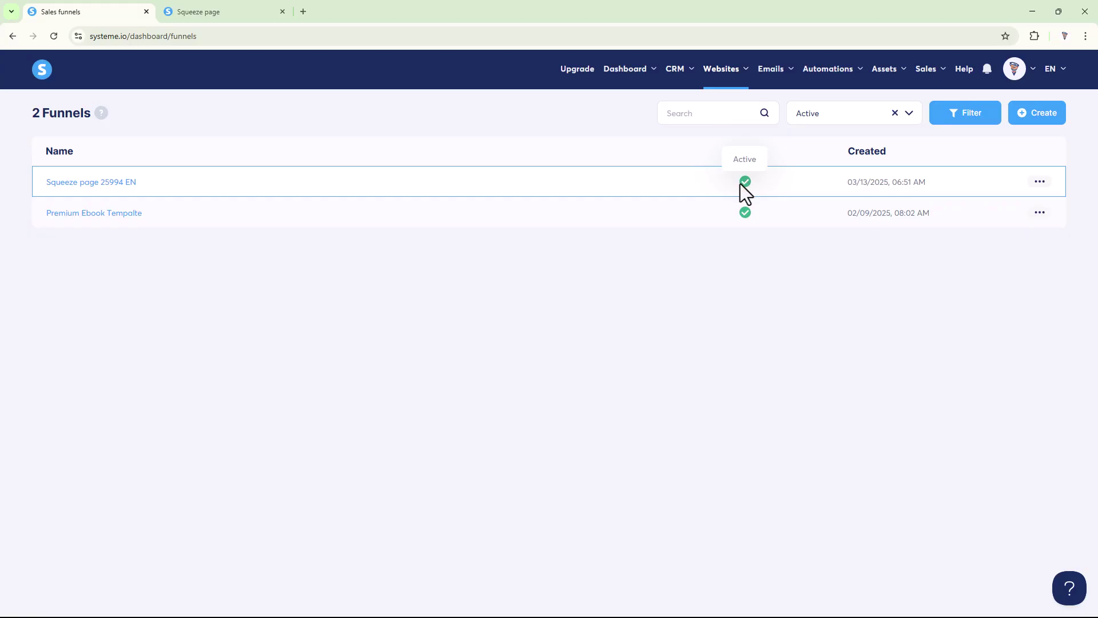
Step: View the live page of the Squeeze page 25994 EN funnel down to its footer, and close it
click(1038, 181)
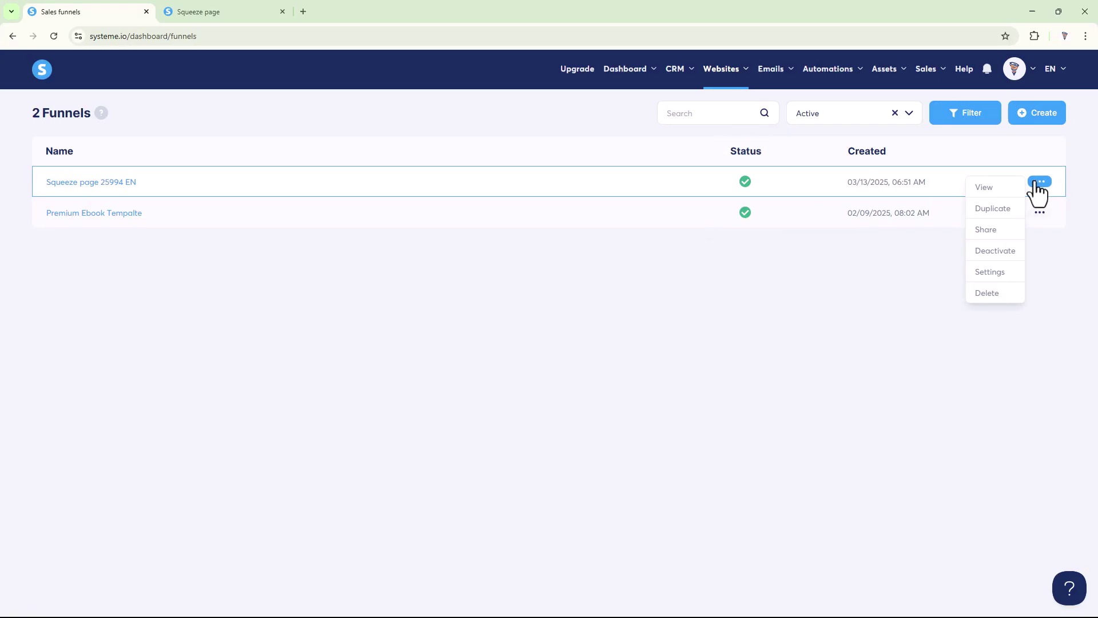
click(988, 188)
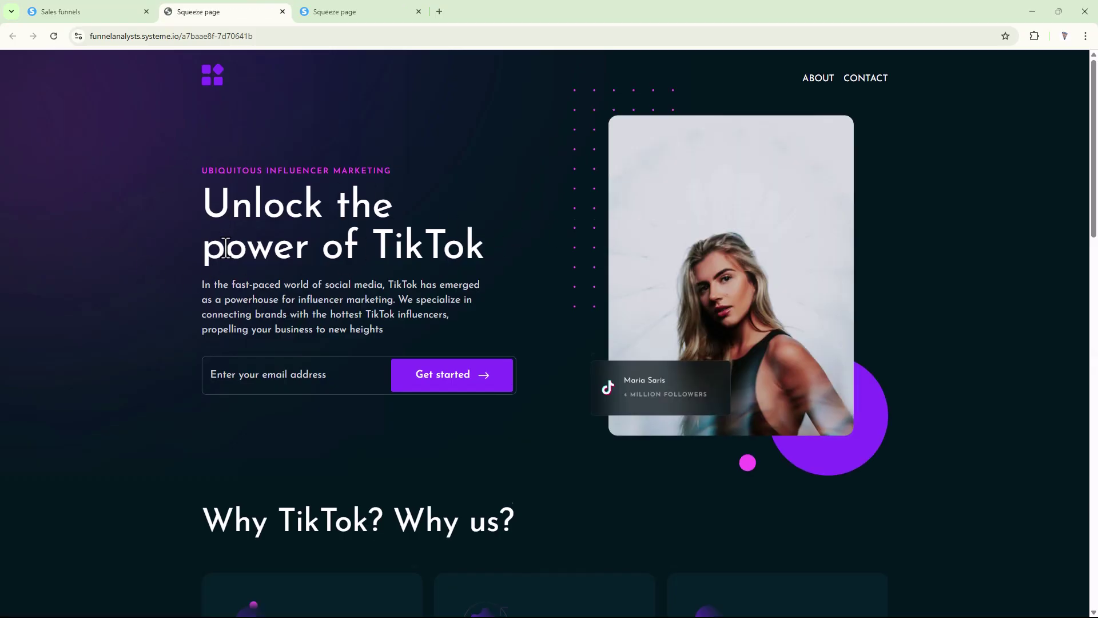
scroll(226, 250, down, 20)
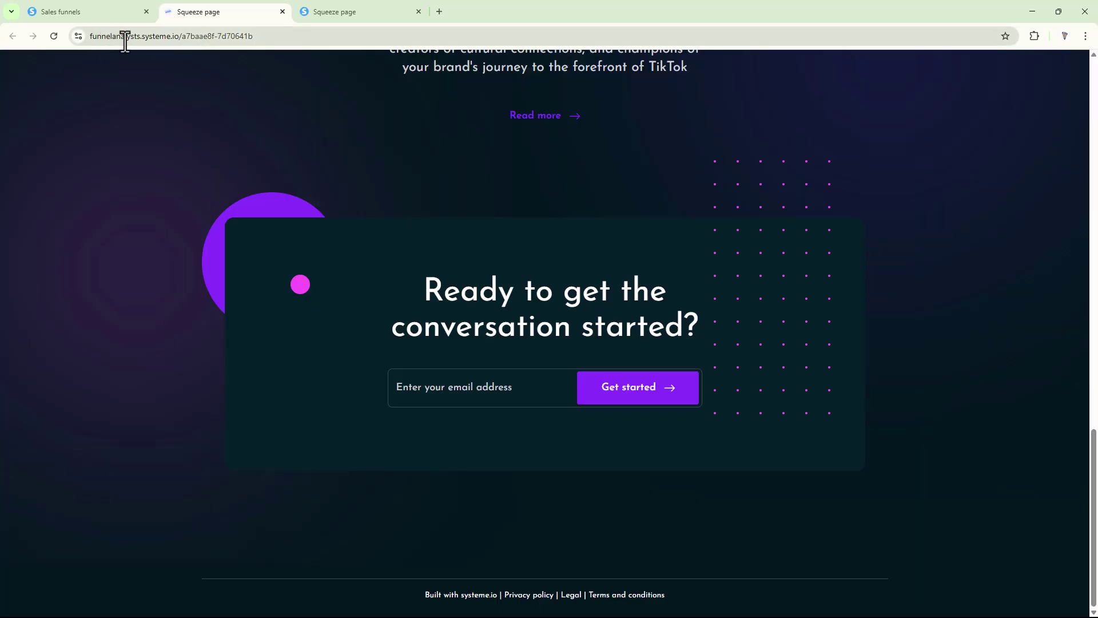
click(281, 12)
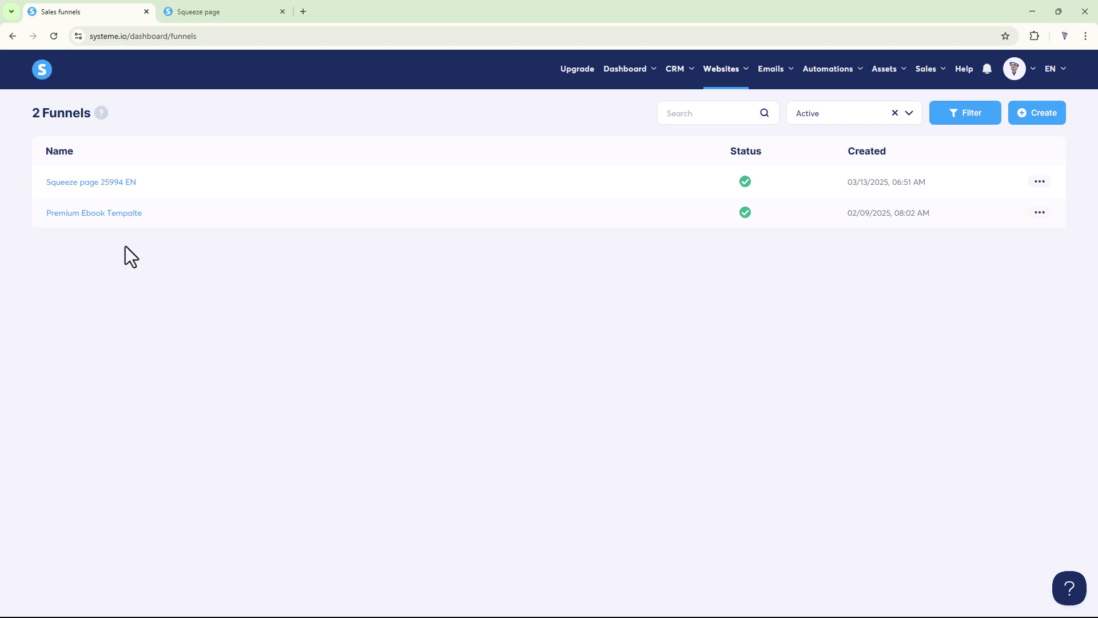
click(208, 8)
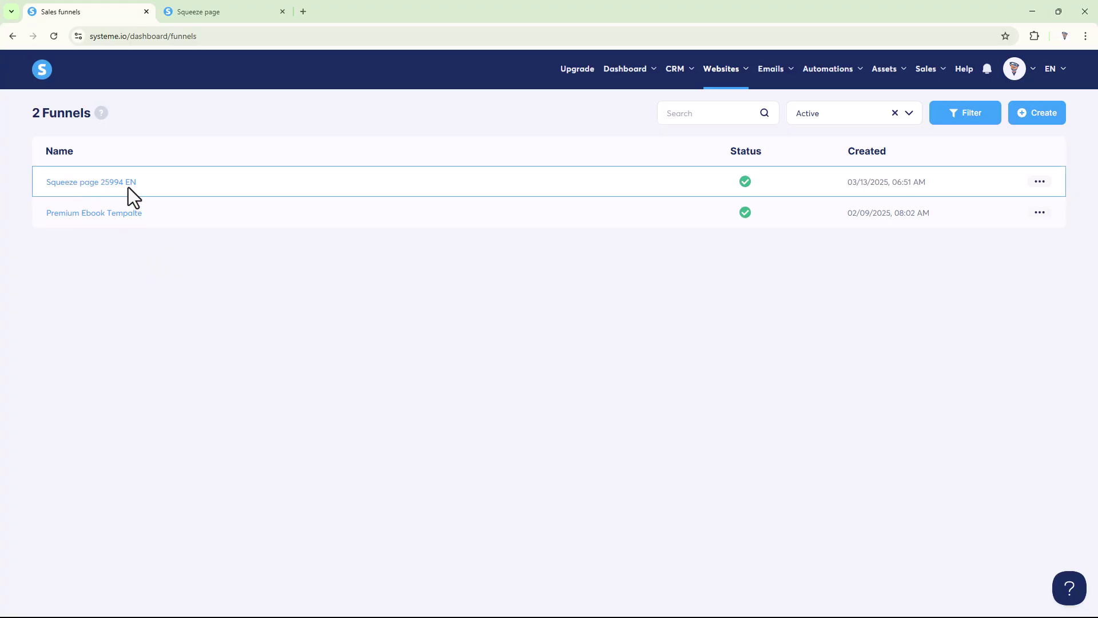
Step: Open the settings of the Squeeze page 25994 EN funnel and change its name to Landing Page
click(1040, 181)
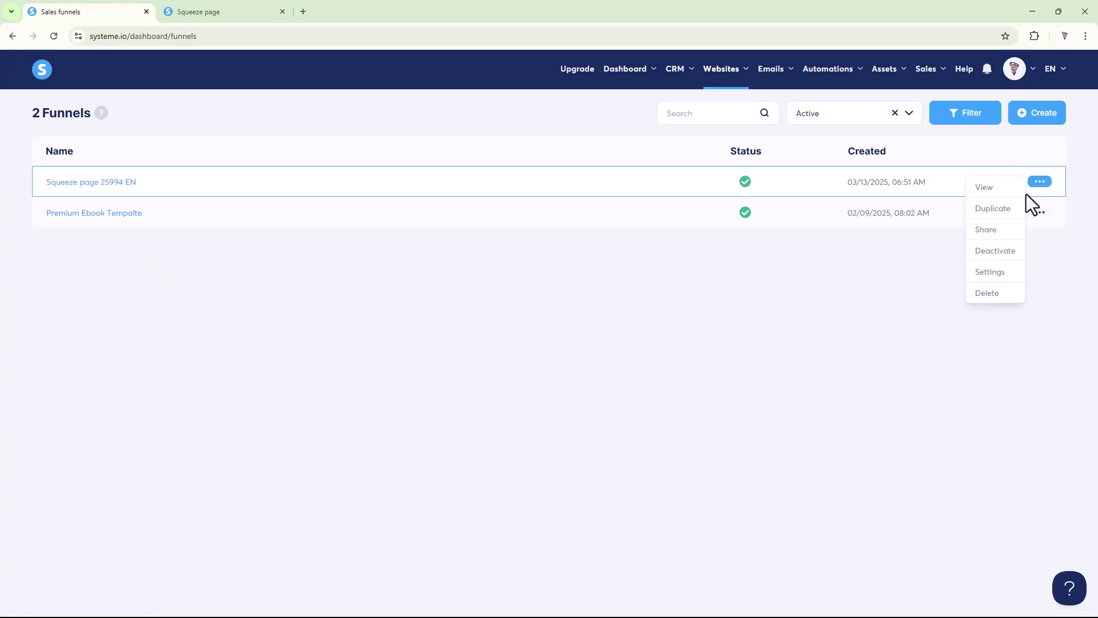
click(994, 271)
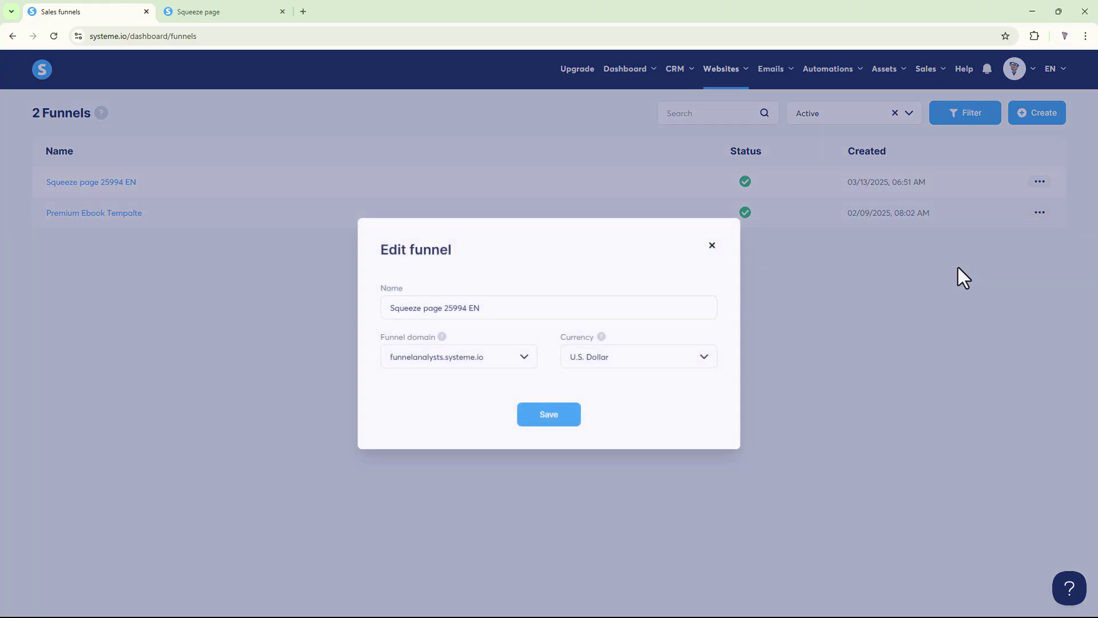
click(400, 297)
key(ctrl+a)
key(BackSpace)
text(Landing Page)
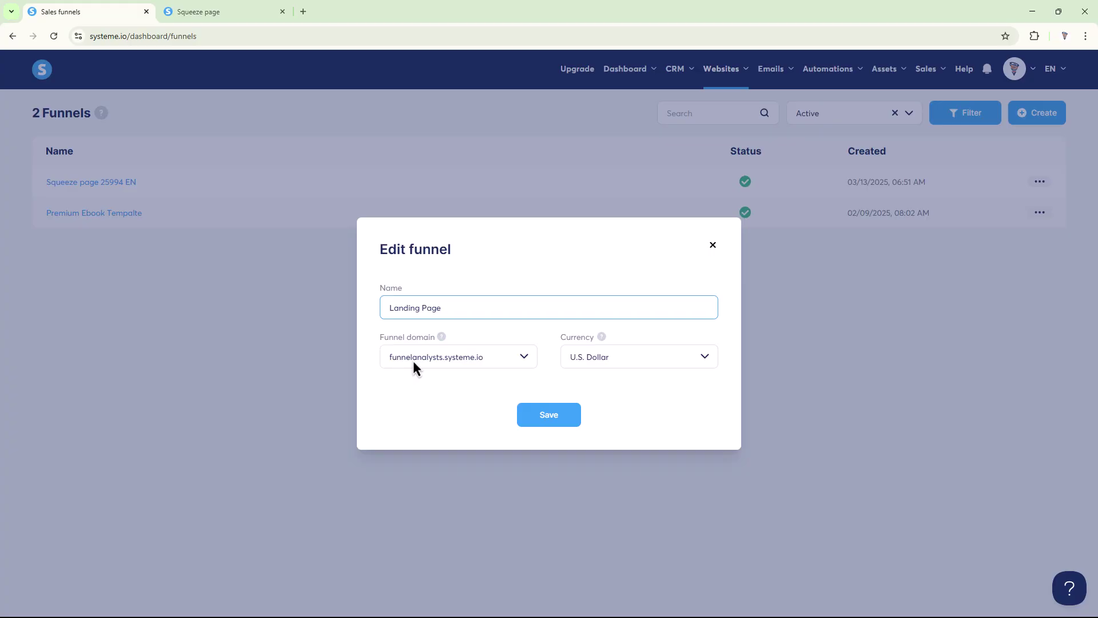
click(478, 359)
click(453, 405)
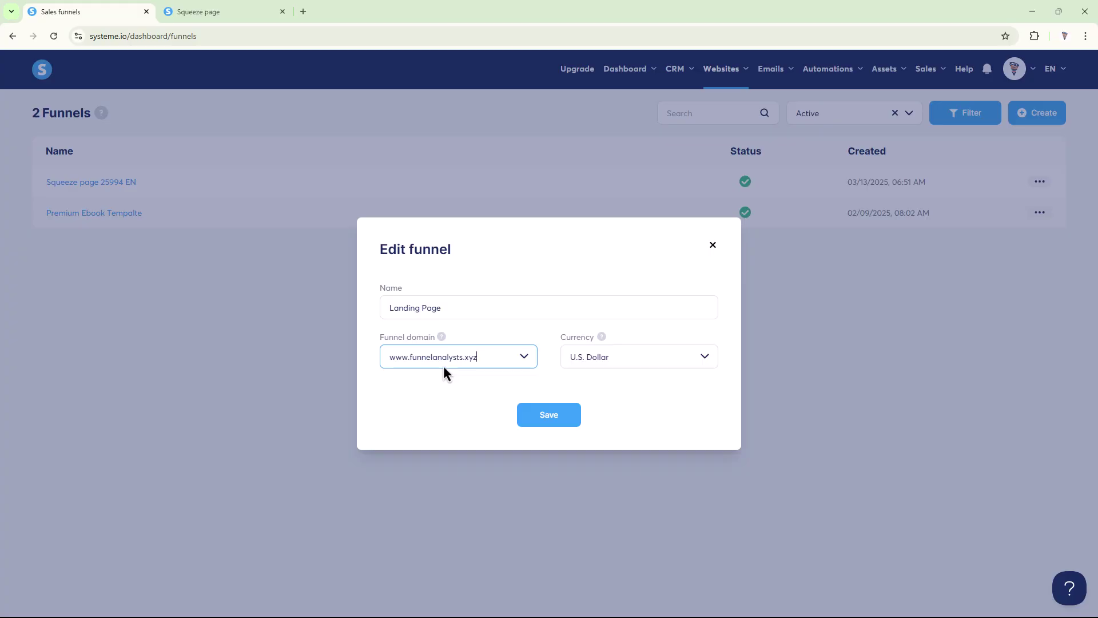
click(461, 364)
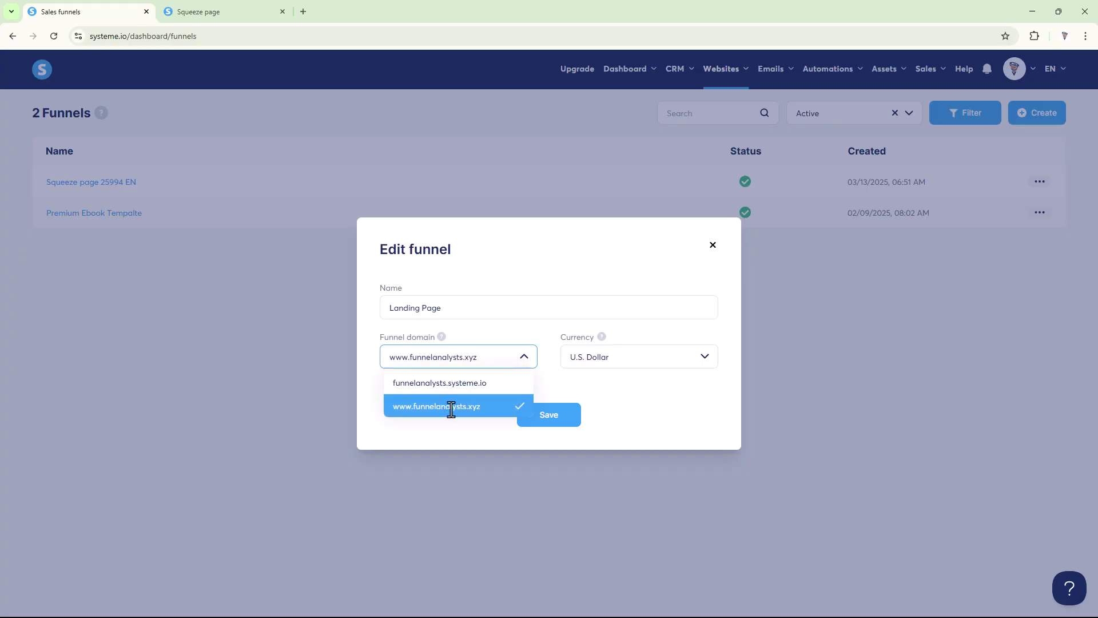
click(454, 386)
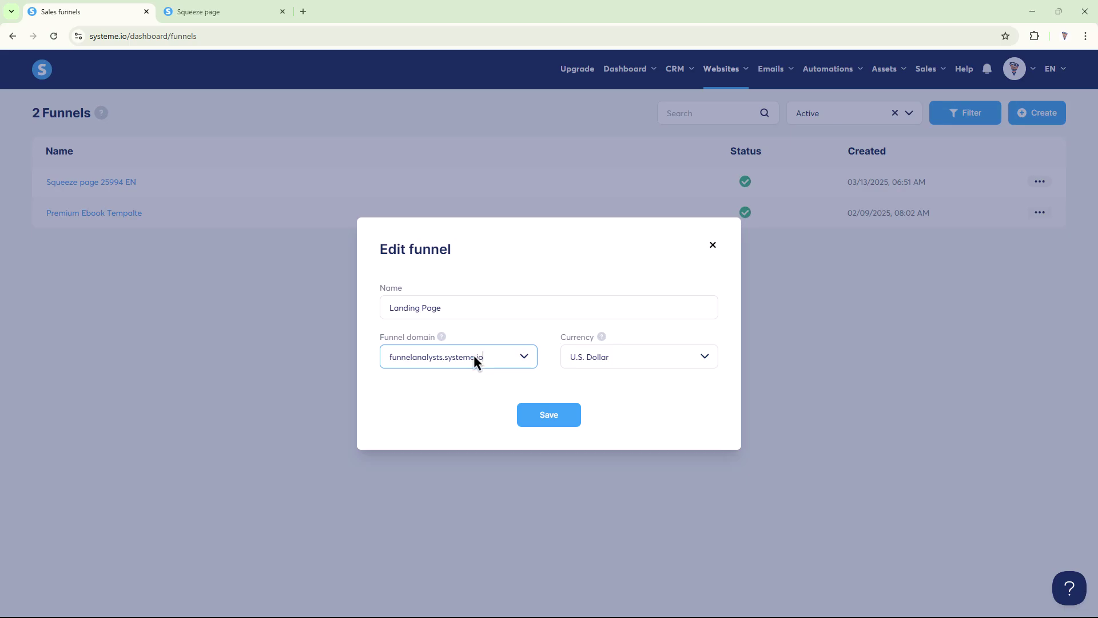
click(552, 419)
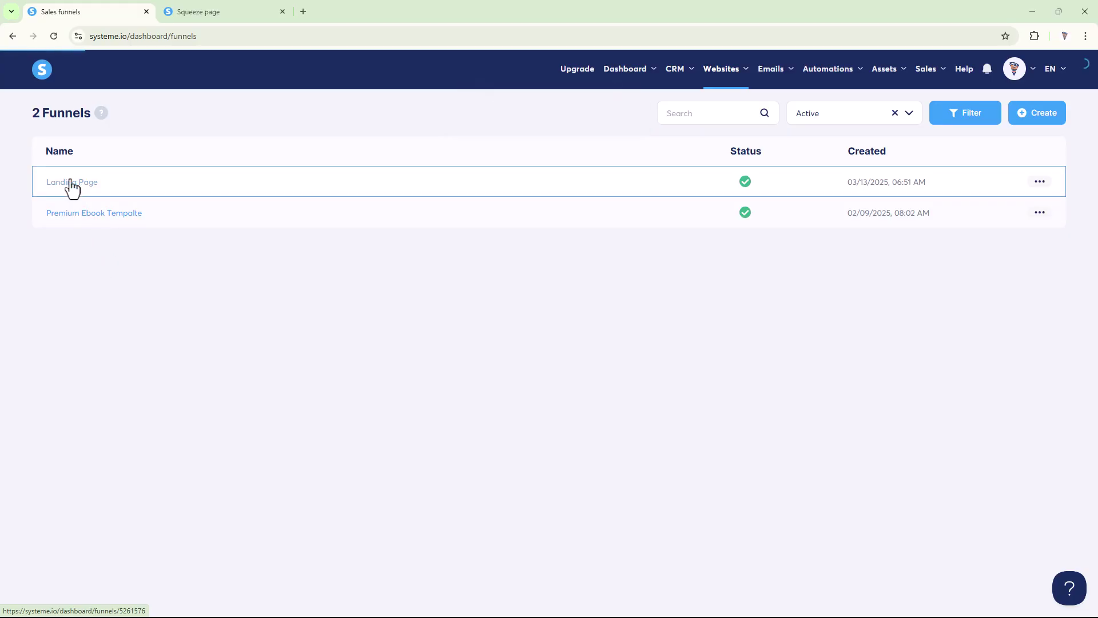
Step: Open the Landing Page funnel and rename its squeeze page step as Landing Paage
click(78, 183)
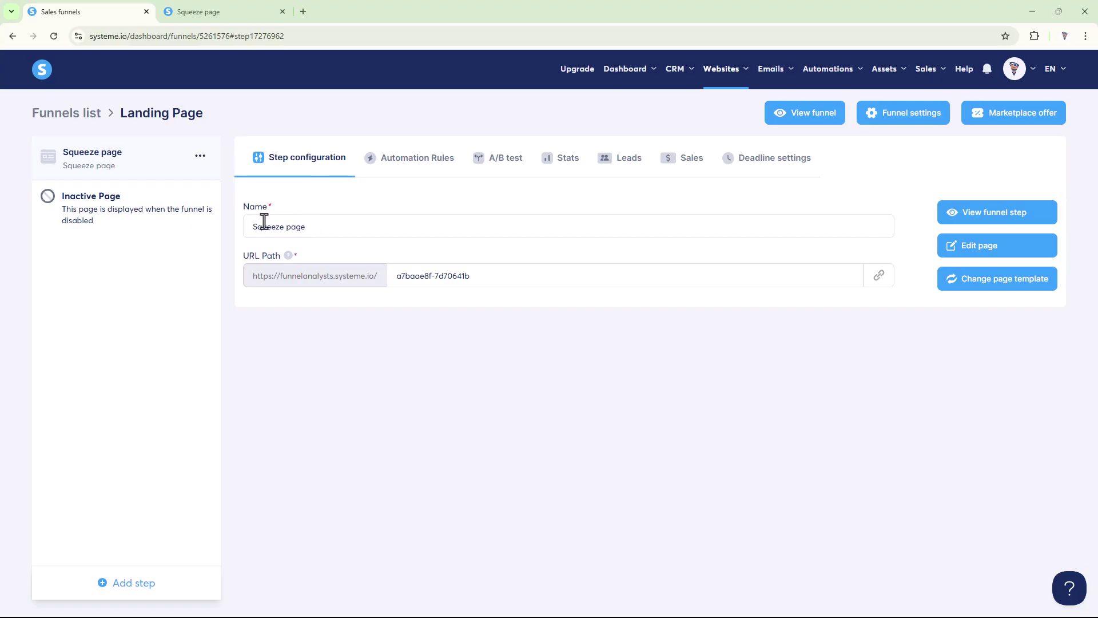
drag(334, 228, 225, 237)
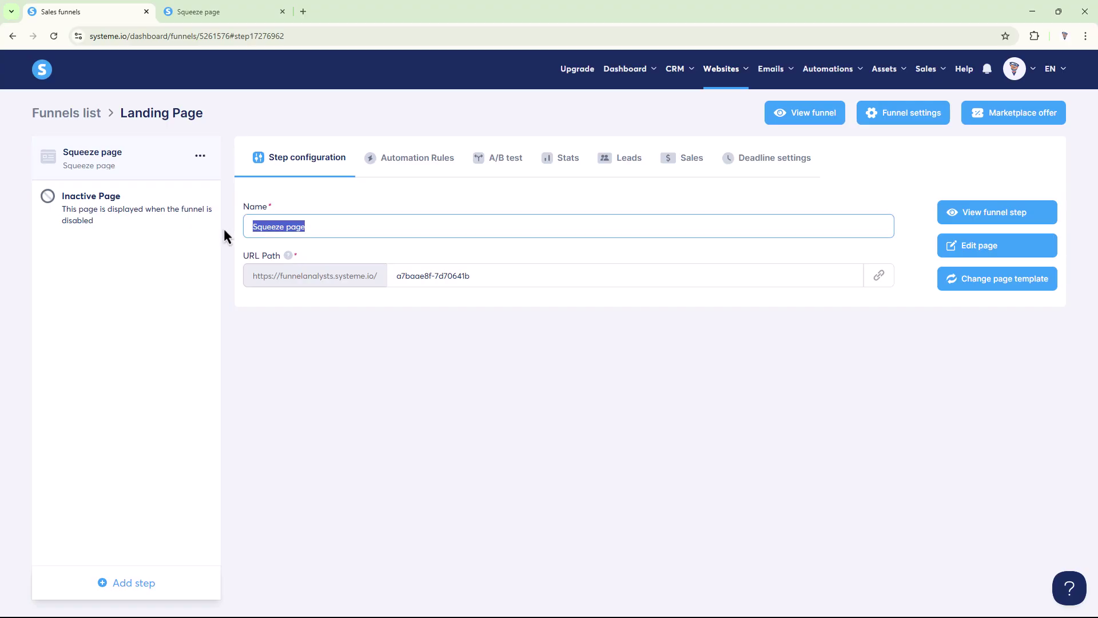
text(Landing Paage)
Step: Set the funnel step's URL path to landing-page and apply it
drag(393, 280, 611, 281)
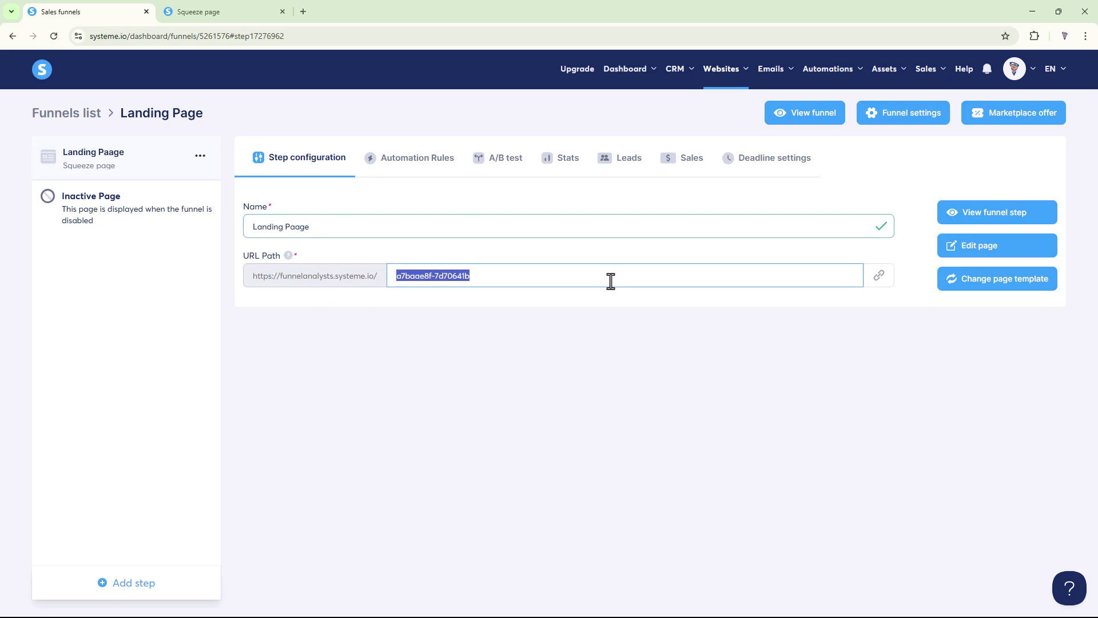
text(landingpage)
key(BackSpace)
key(BackSpace)
key(BackSpace)
key(BackSpace)
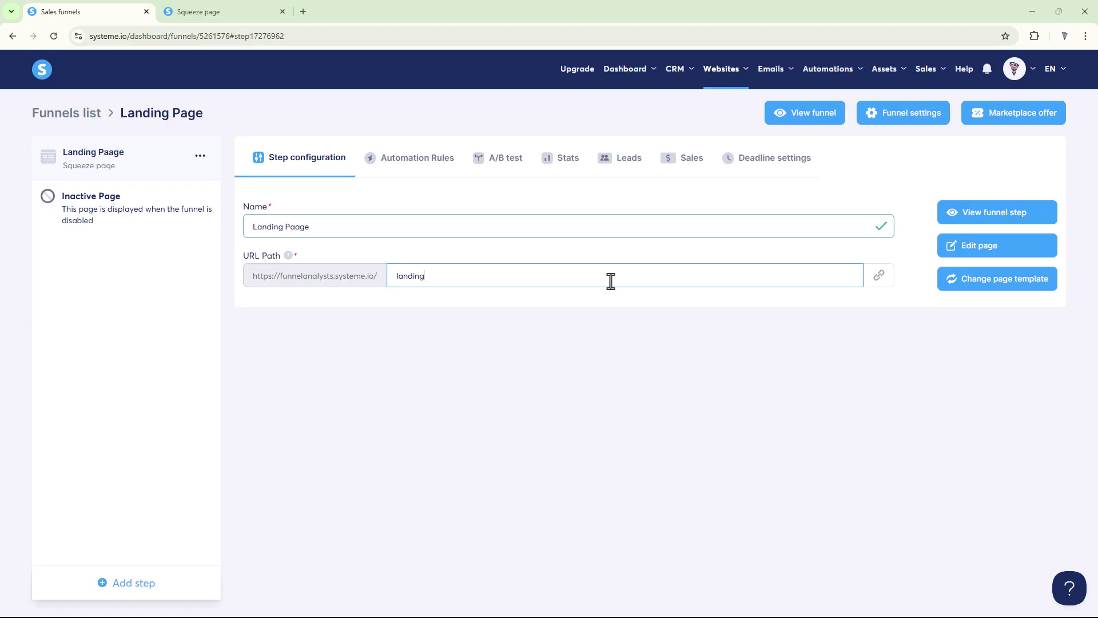
text(-page)
click(879, 276)
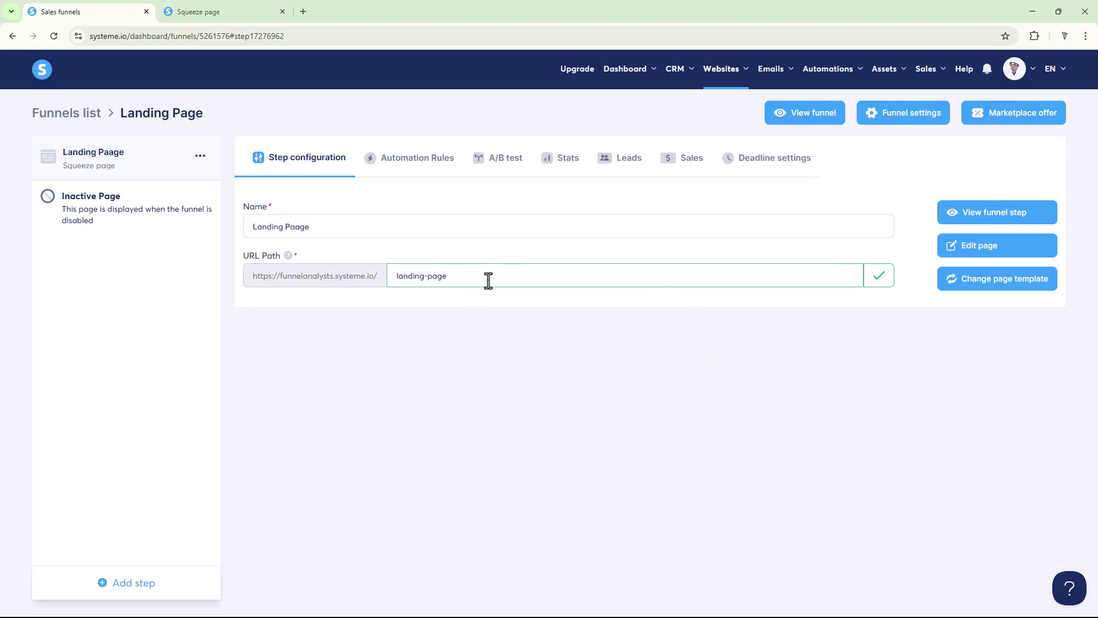
Step: View the funnel step's live page, check its web address, and return to the funnel configuration
click(987, 218)
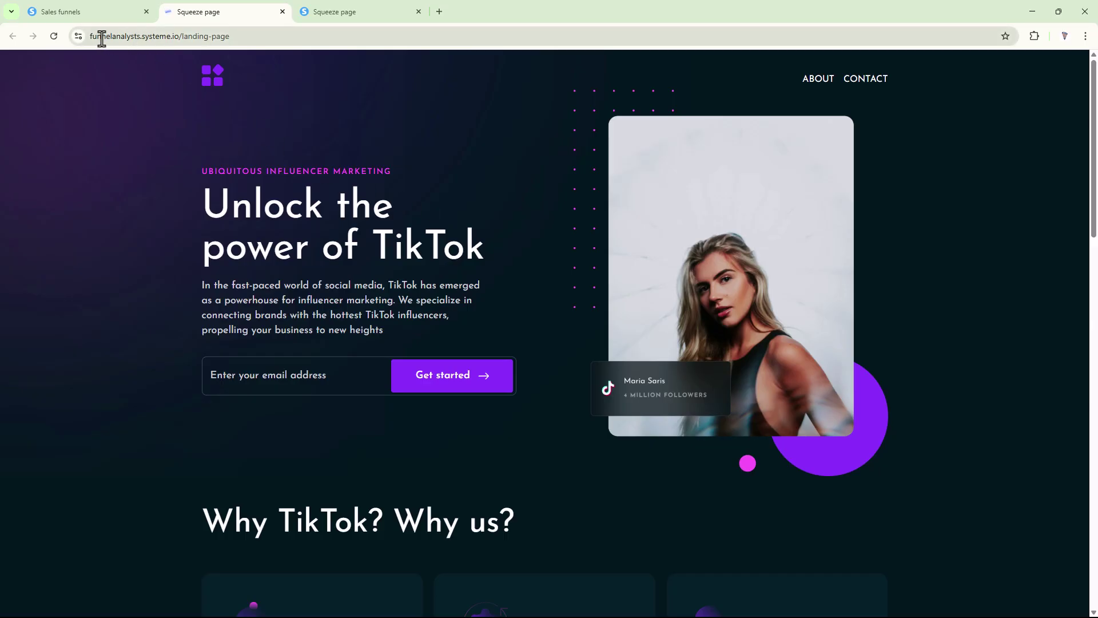
drag(90, 37, 228, 39)
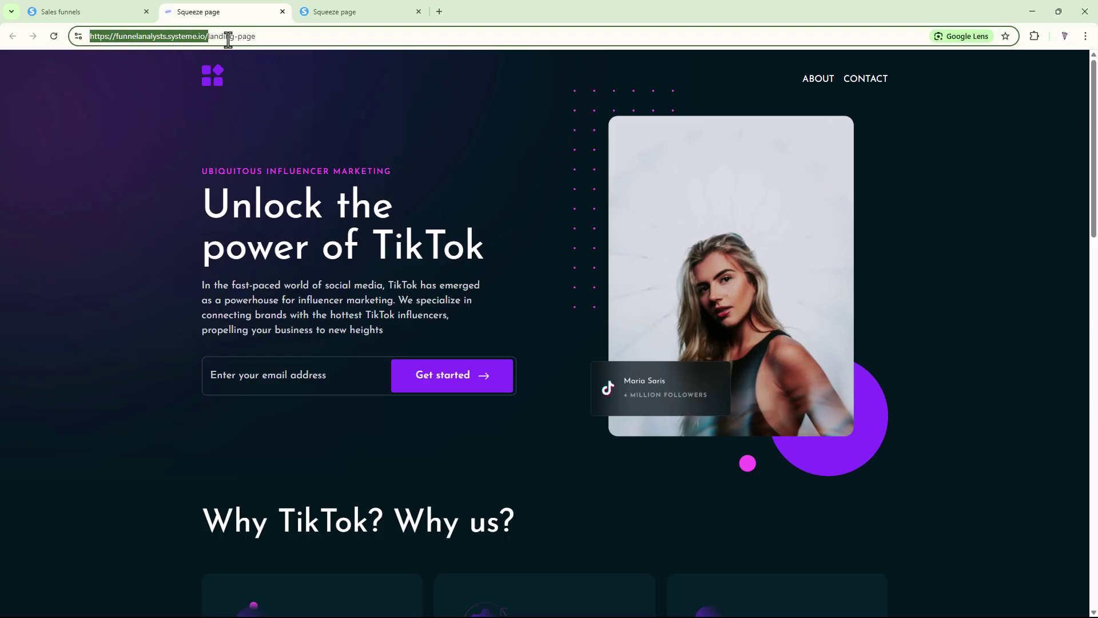
click(267, 36)
click(110, 10)
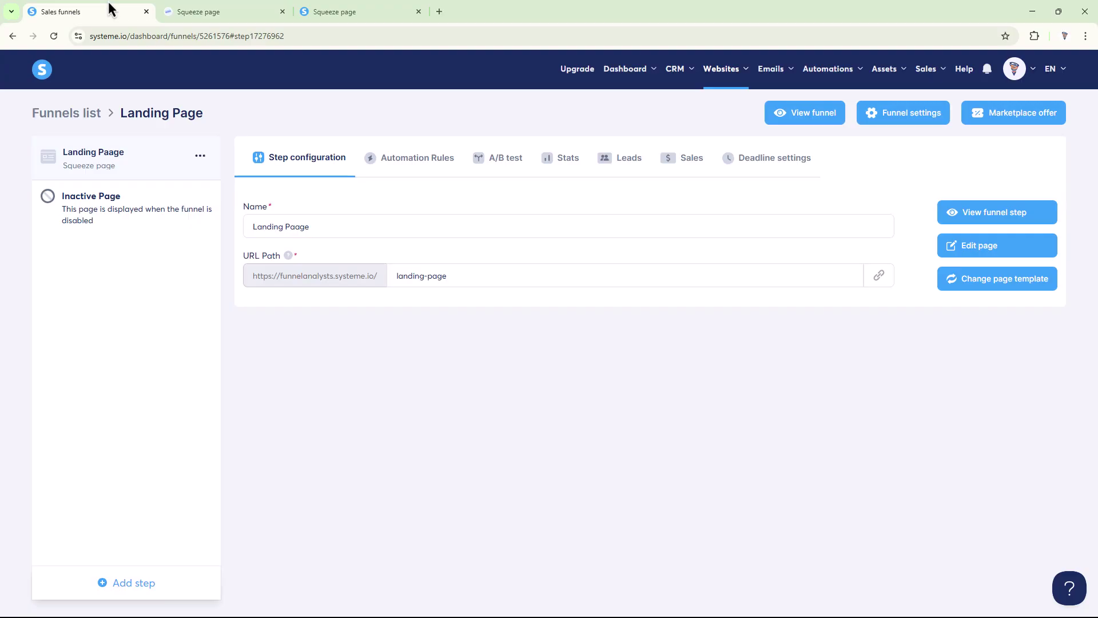
Step: Open the Landing Paage step in the page editor and look through the template's layout
click(991, 253)
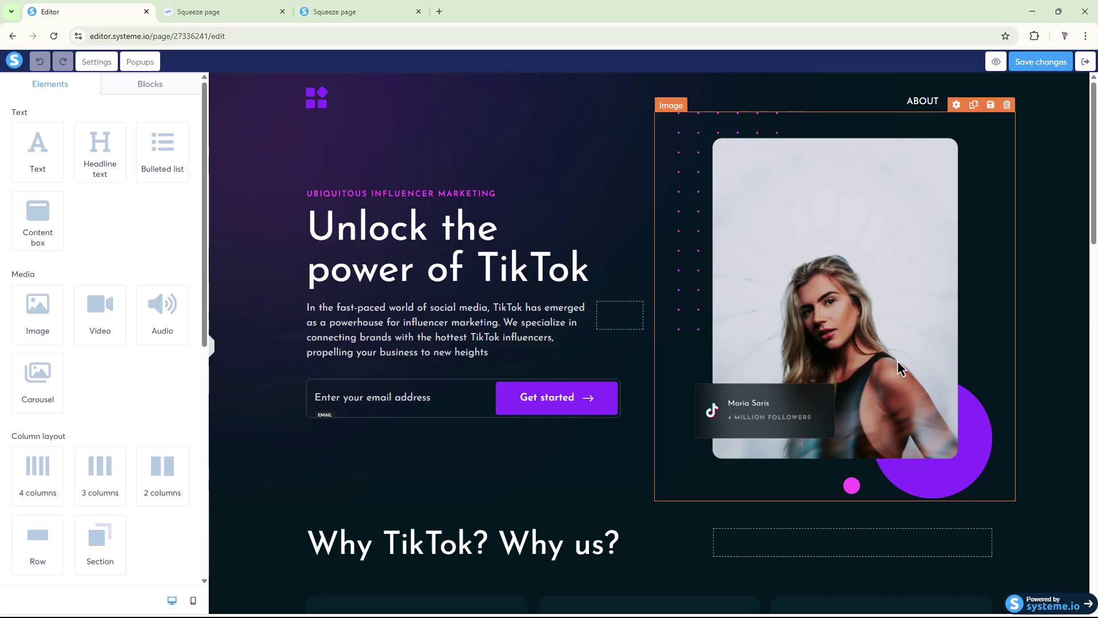
scroll(25, 221, down, 8)
scroll(34, 233, up, 8)
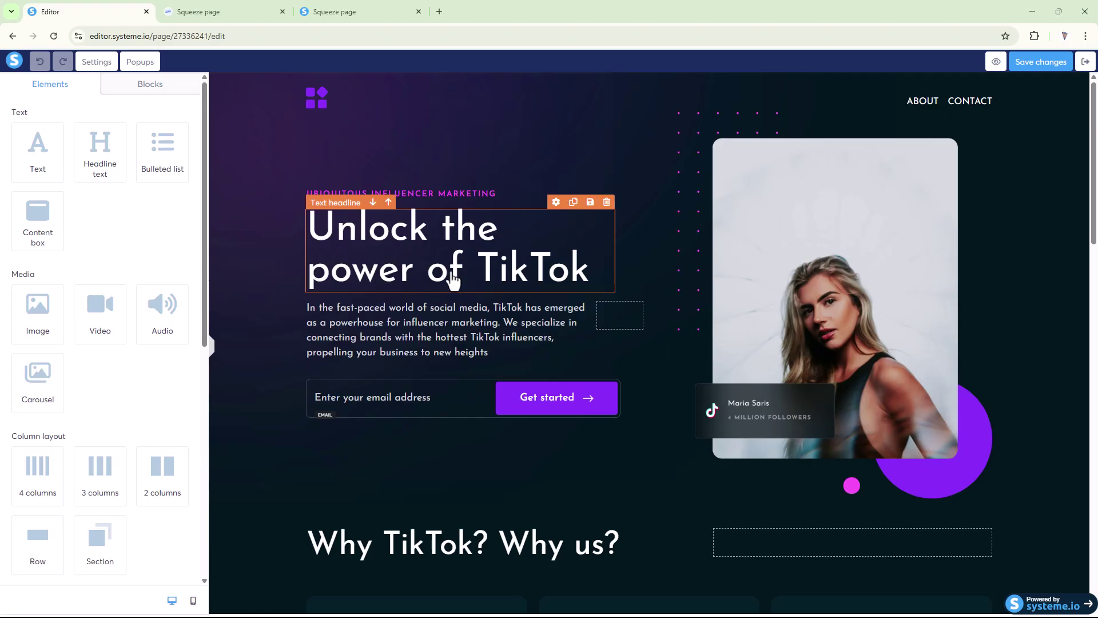
Step: Replace the "Unlock the power of TikTok" headline with "Write your headline text...."
click(429, 252)
key(ctrl+a)
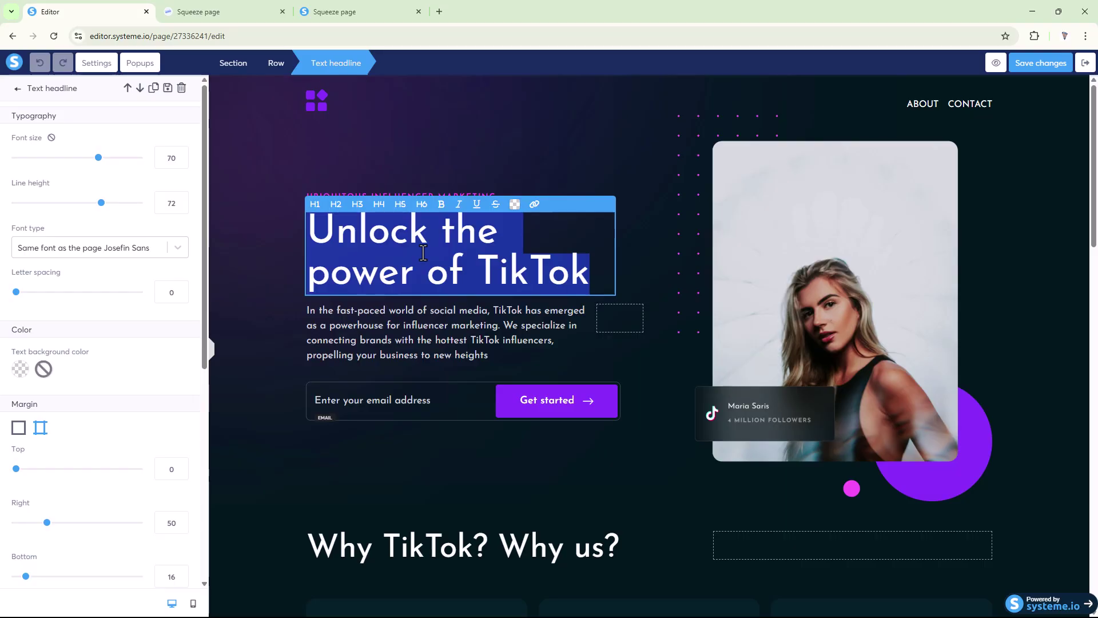
text(Write your )
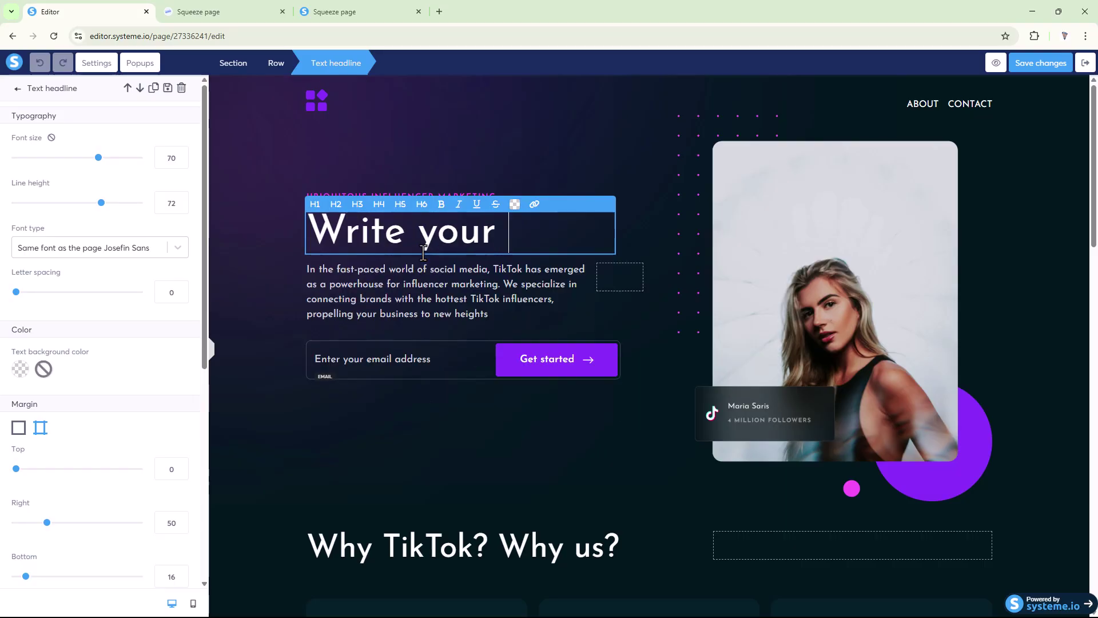
text(headline text....)
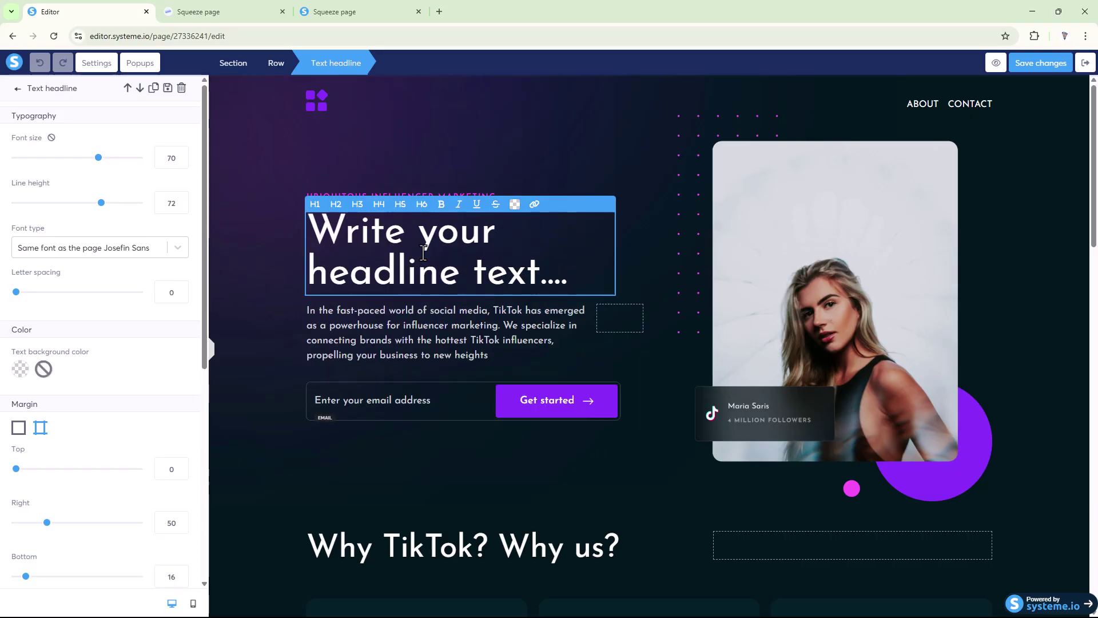
Step: Replace the paragraph under the headline with "You can just write down your text over here."
click(381, 349)
click(386, 334)
key(ctrl+a)
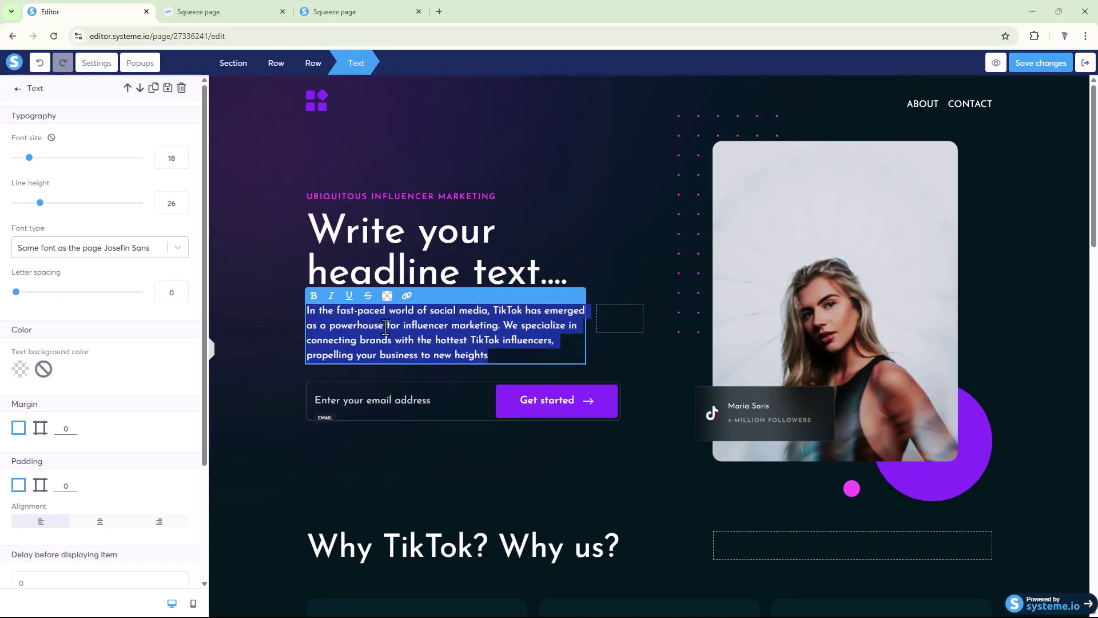
text(You can just write do)
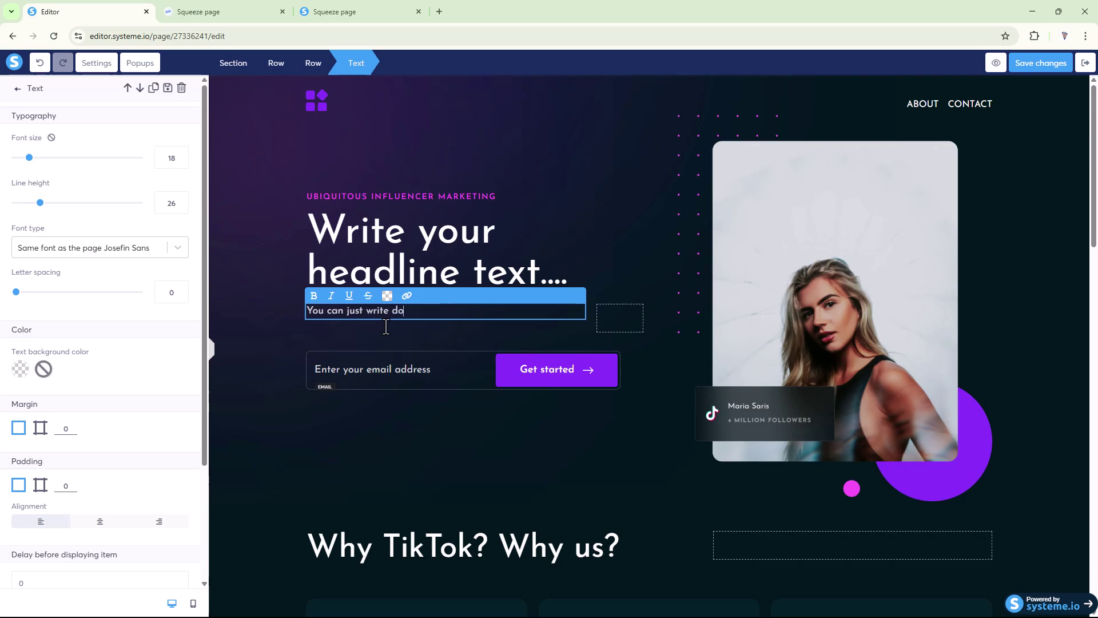
text(ver here.)
Step: Open ChatGPT in a new browser tab and ask for headline text and sub text for the brand "FunnelAnalysts"
click(439, 11)
text(c)
key(Return)
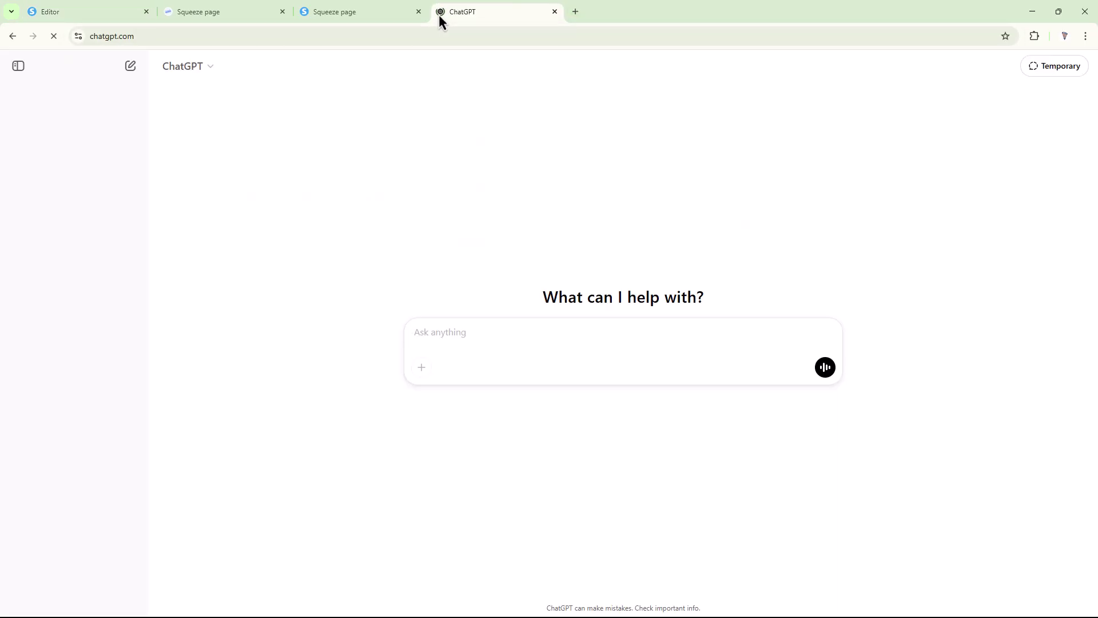
text(Give me some headline text for our )
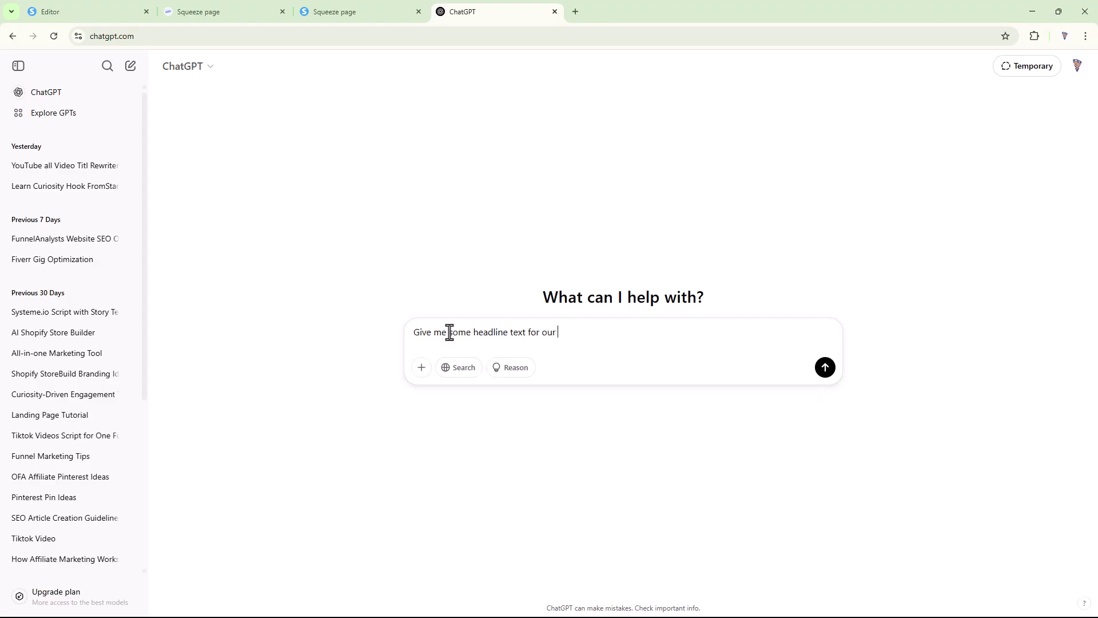
text(brand "FunnelAnalysts" and also give me so)
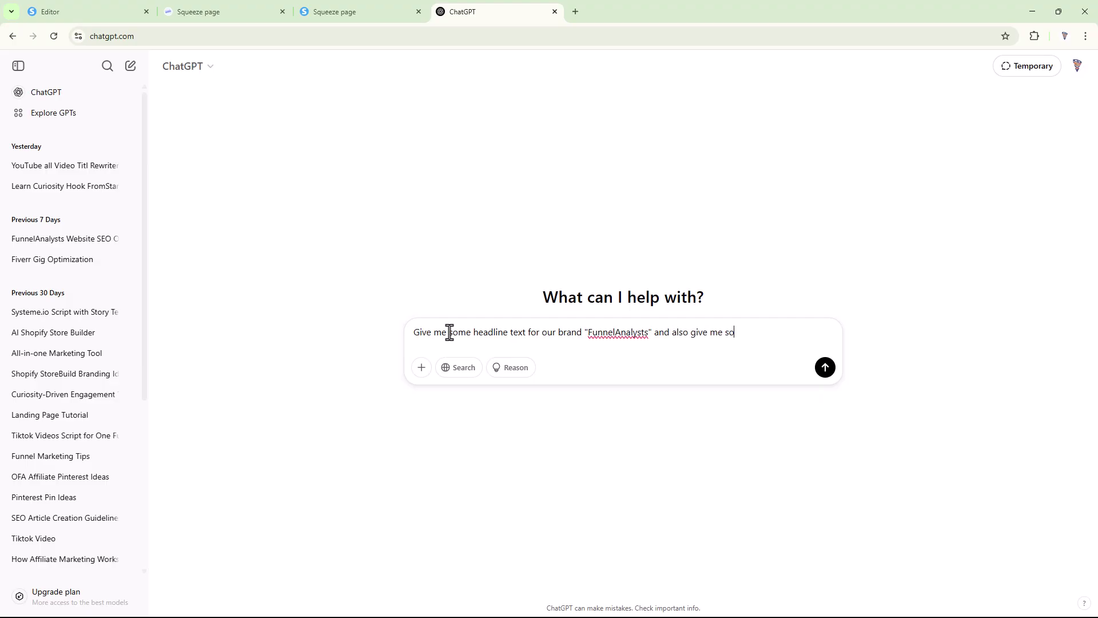
text(me sub text)
key(Return)
Step: Copy "Turn Clicks into Conversions with FunnelAnalysts" from ChatGPT and replace the page's main headline with it in the systeme.io editor
drag(440, 189, 648, 188)
key(ctrl+c)
click(382, 16)
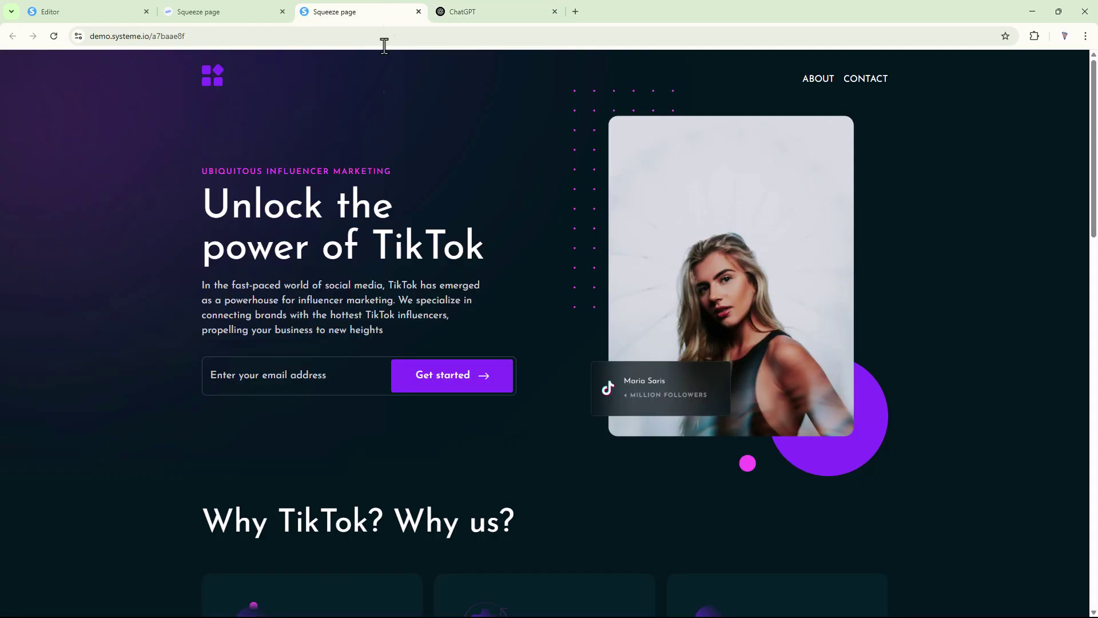
click(130, 8)
triple_click(410, 245)
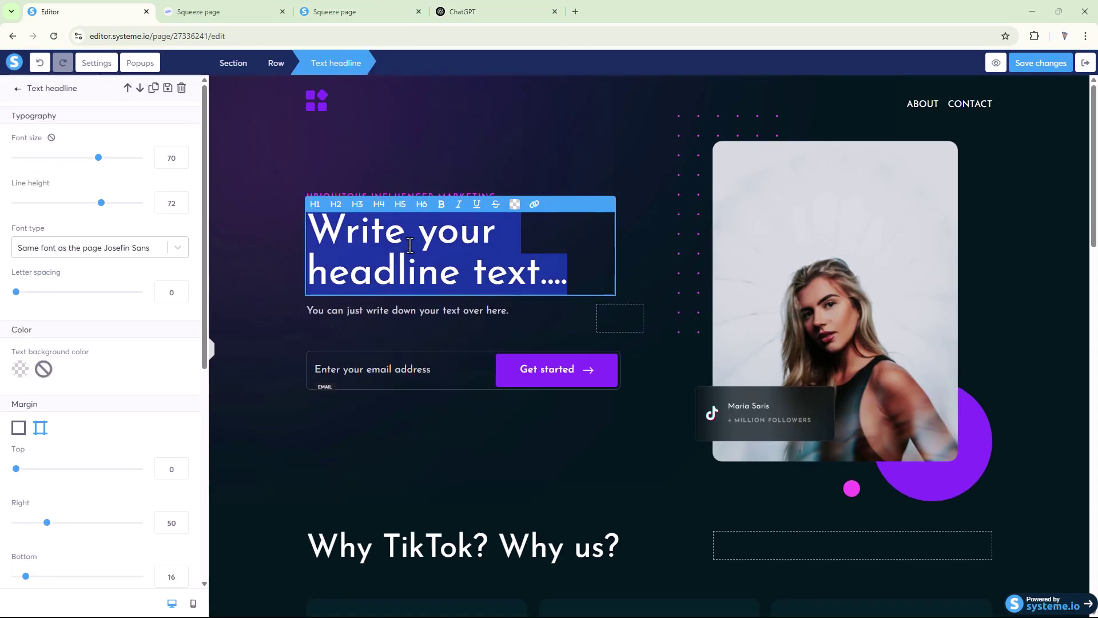
key(ctrl+v)
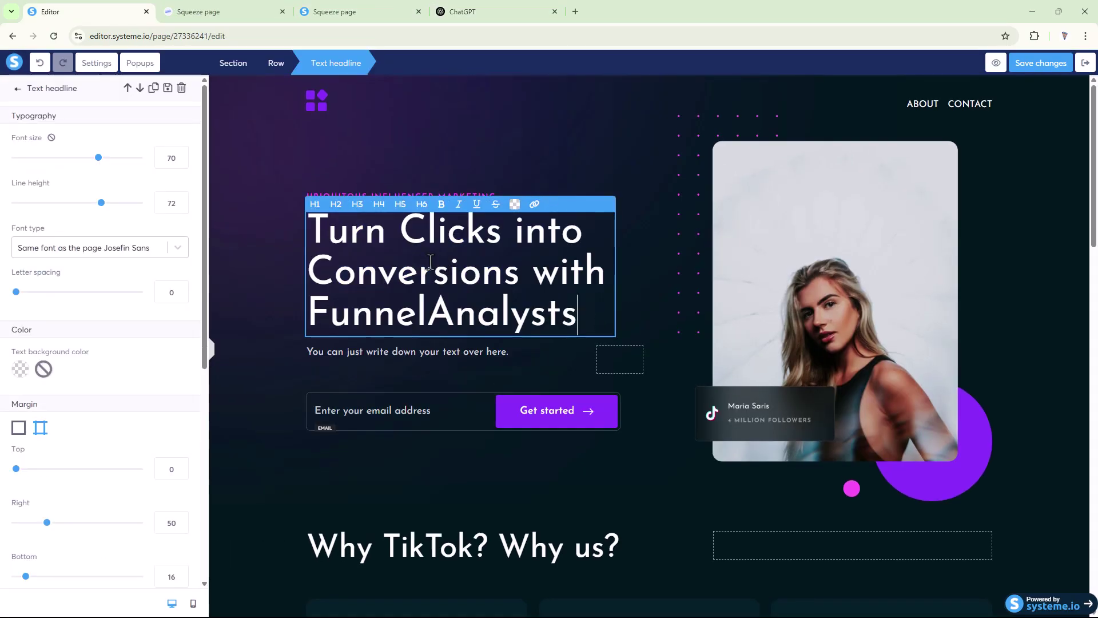
Step: Copy ChatGPT's subtext "Your business deserves a high-converting sales funnel. We build, test, and optimize for you." and replace the paragraph under the headline with it
click(457, 11)
scroll(462, 350, down, 1)
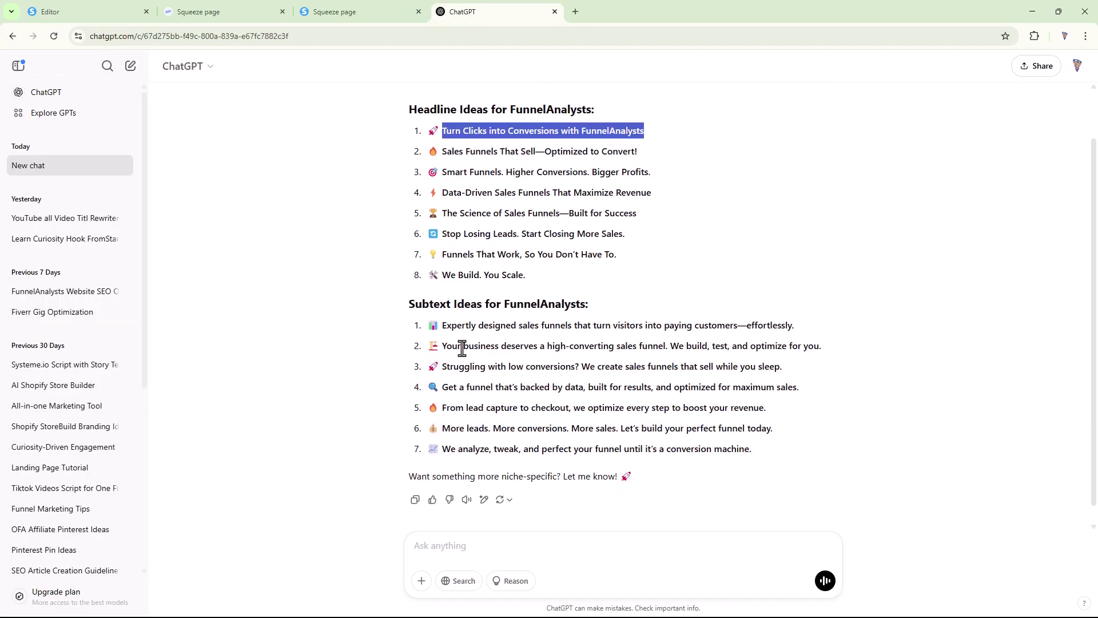
drag(440, 347, 824, 350)
key(ctrl+c)
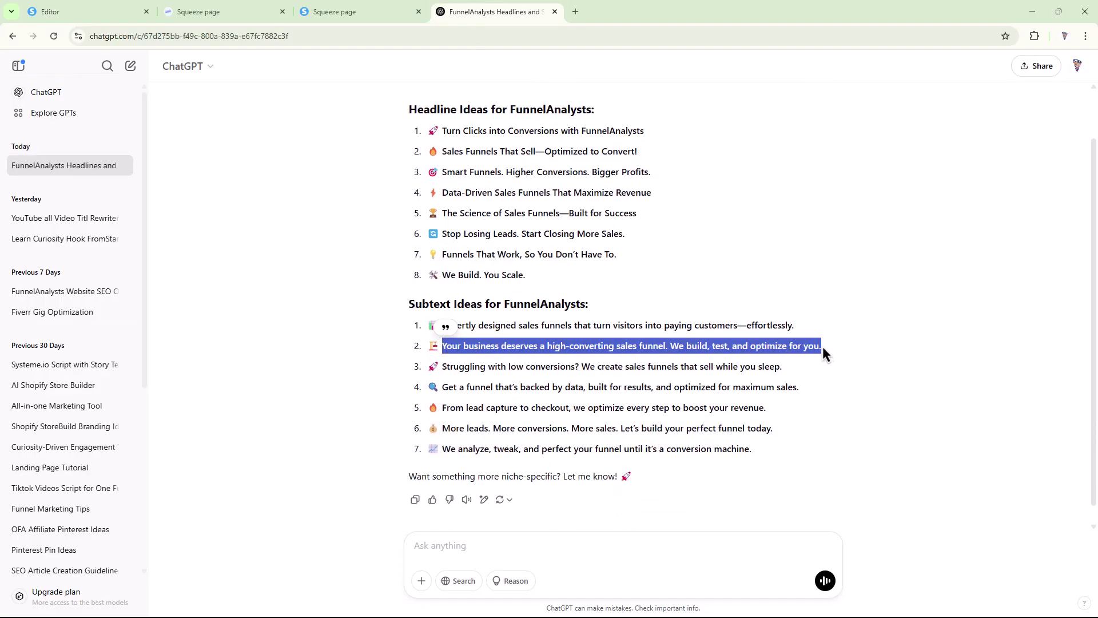
click(105, 9)
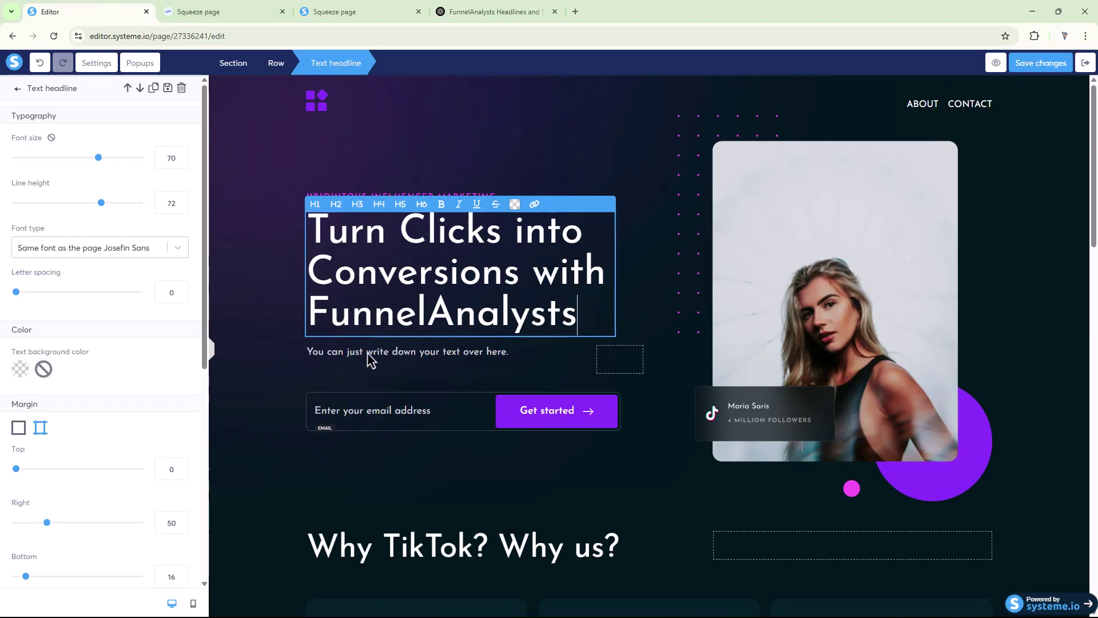
click(410, 353)
key(ctrl+a)
key(ctrl+v)
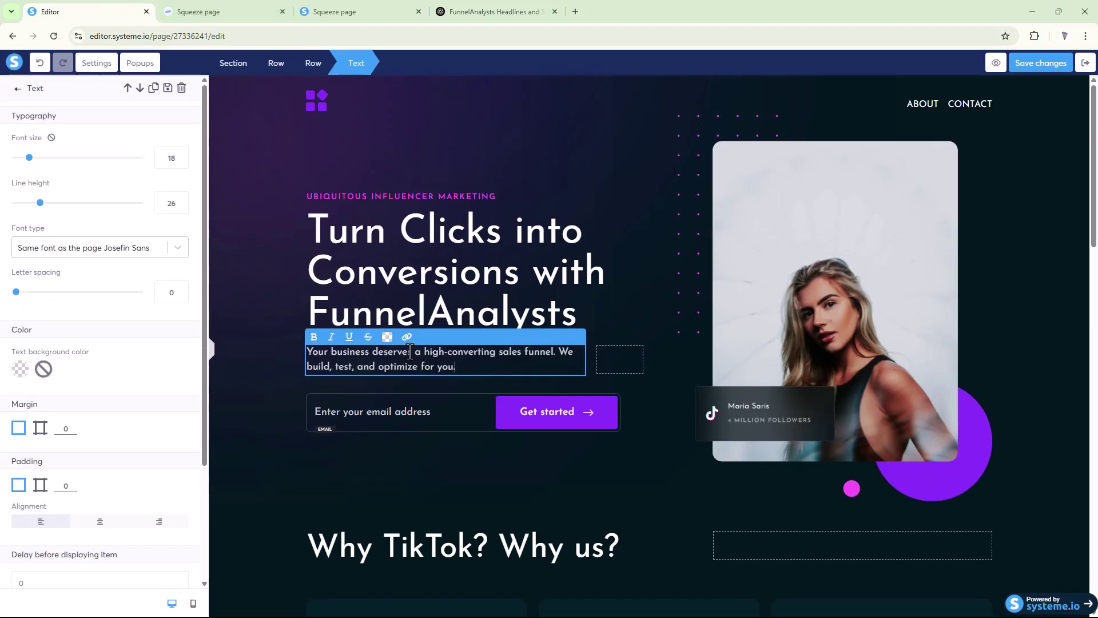
click(267, 266)
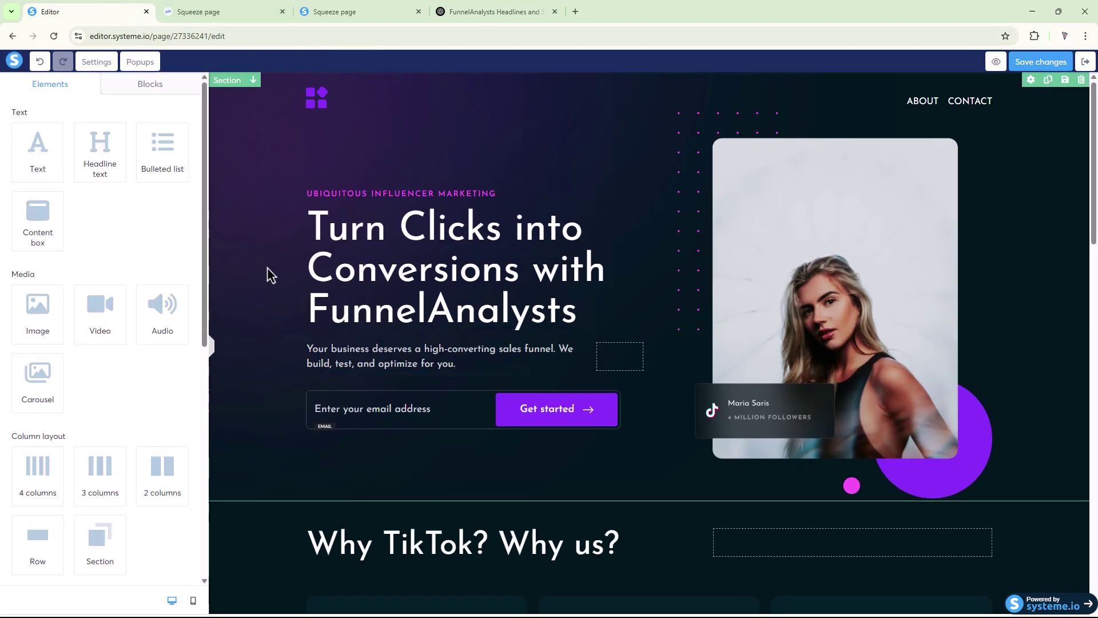
Step: Set the paragraph under the headline to font size 24 and line height 40
click(408, 363)
key(ctrl+a)
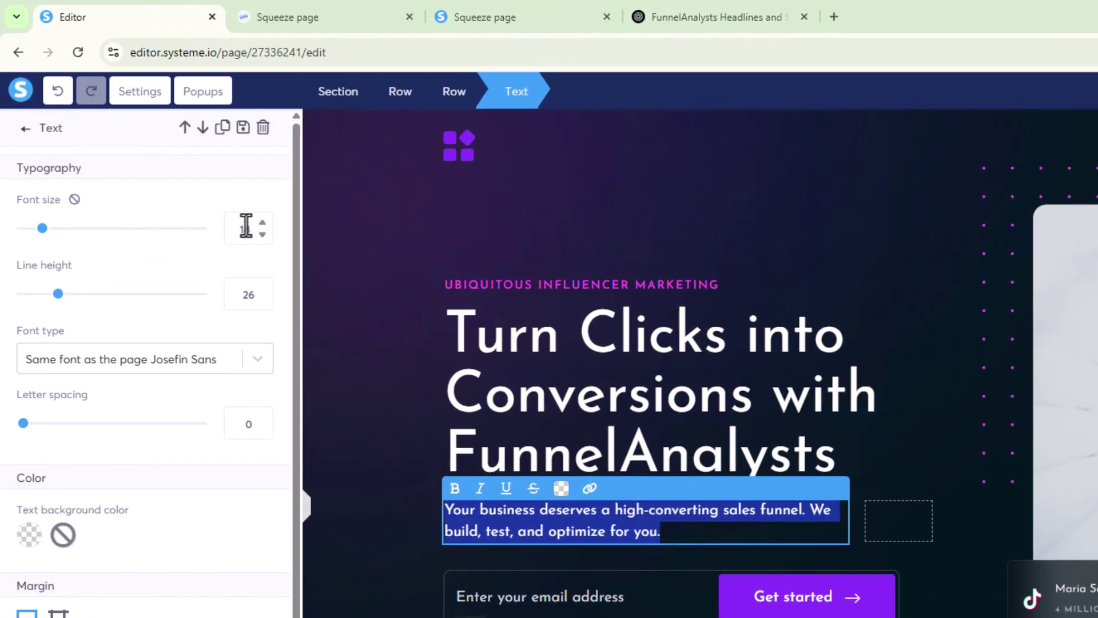
click(262, 225)
click(262, 224)
click(262, 224)
click(261, 224)
click(261, 224)
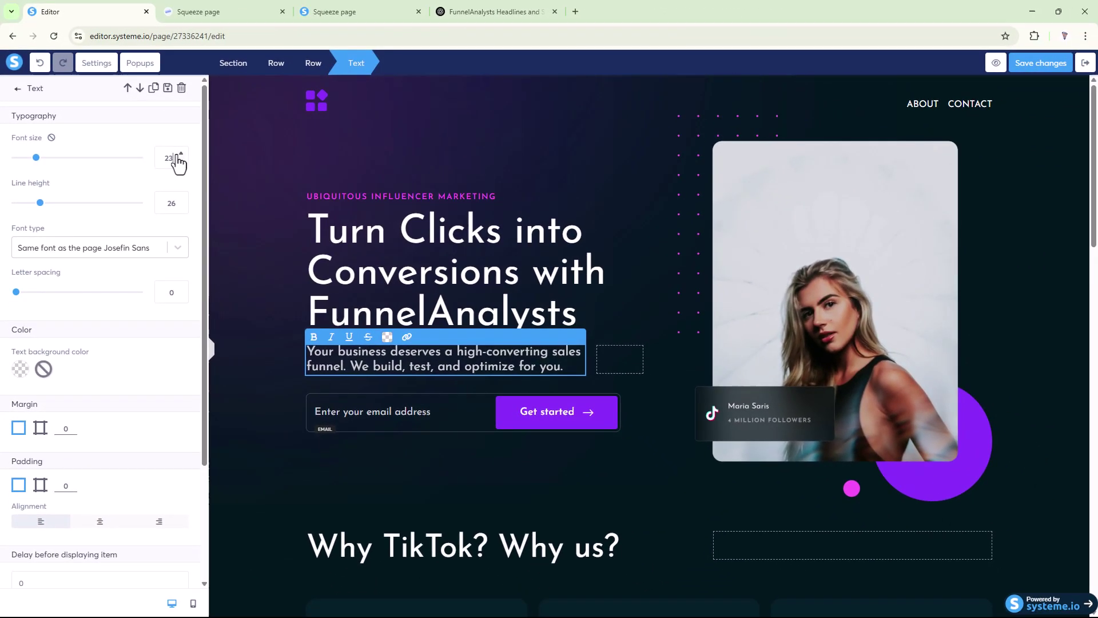
click(181, 154)
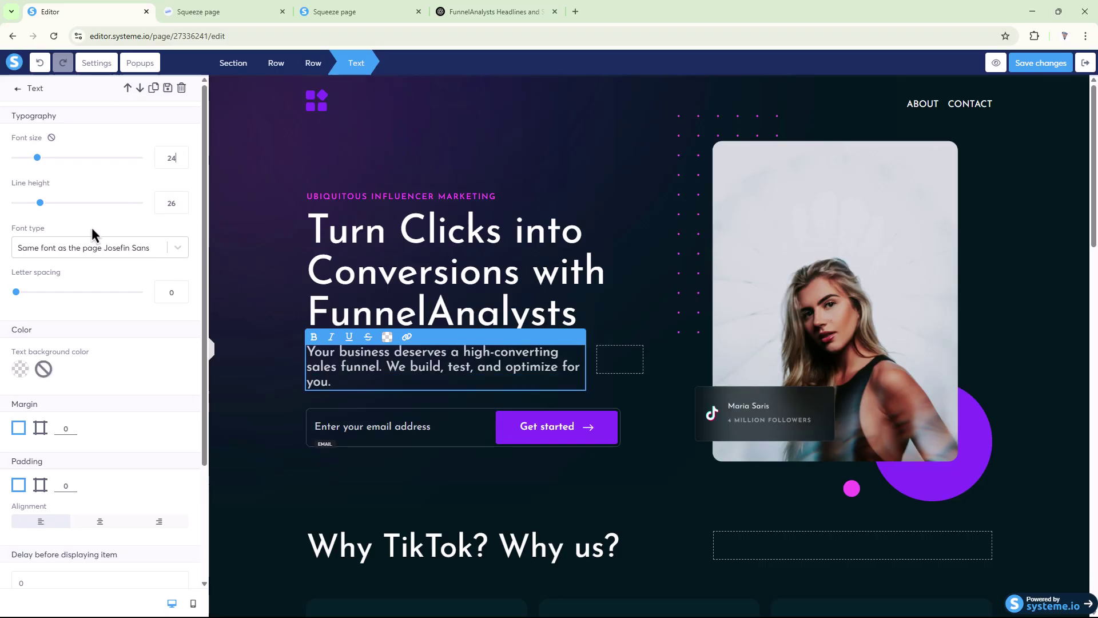
drag(39, 203, 59, 204)
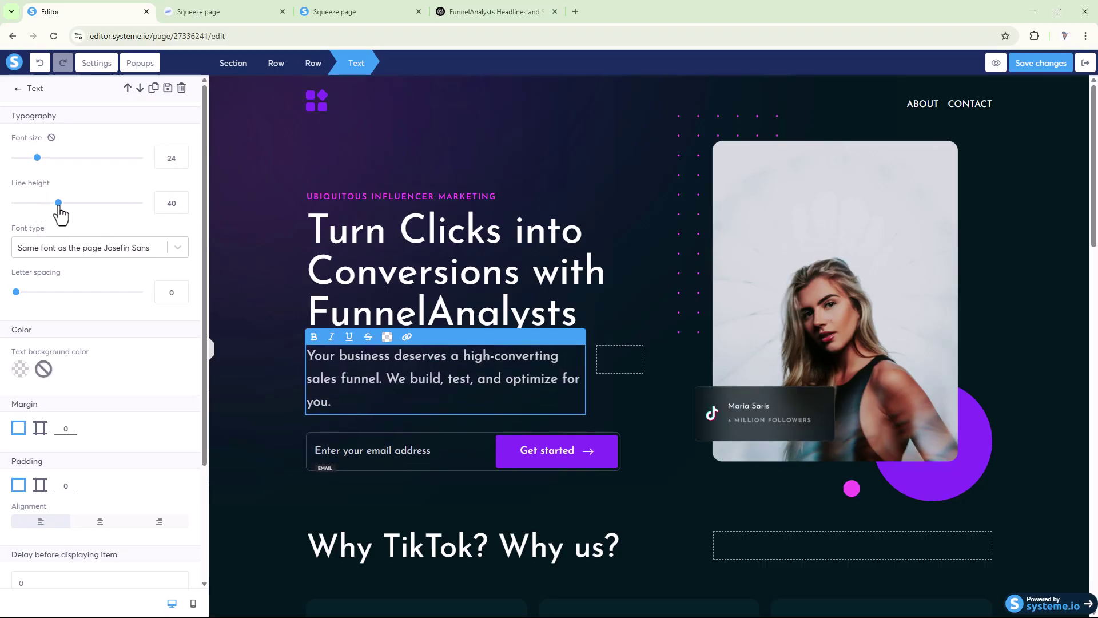
key(Escape)
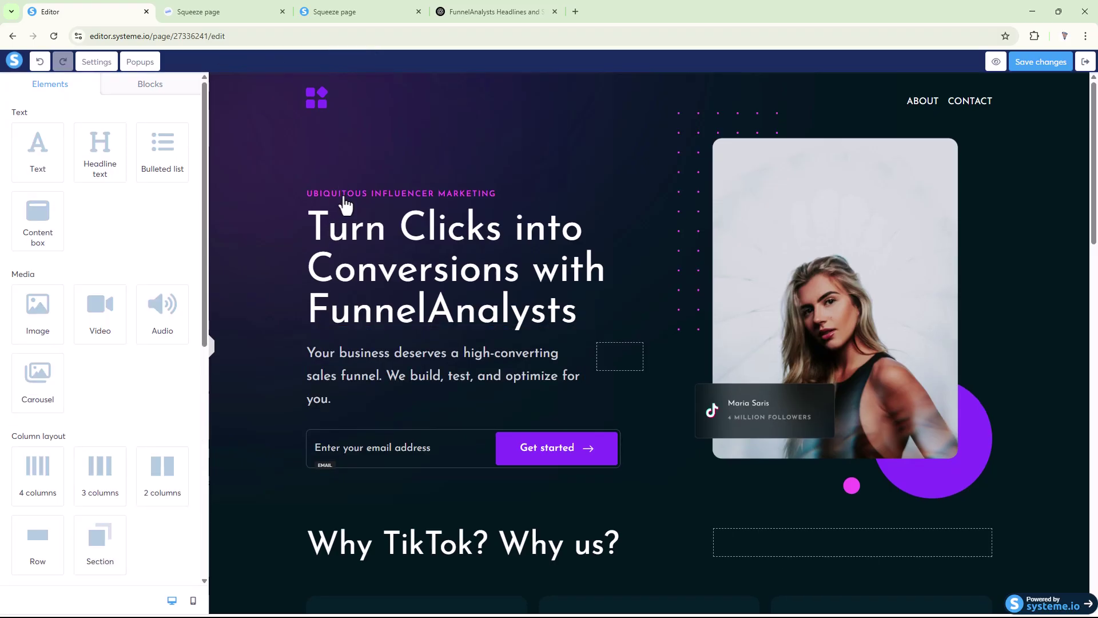
Step: Replace the "Ubiquitous influencer marketing" text above the headline with "Sales Funnel Expert"
click(418, 195)
triple_click(417, 195)
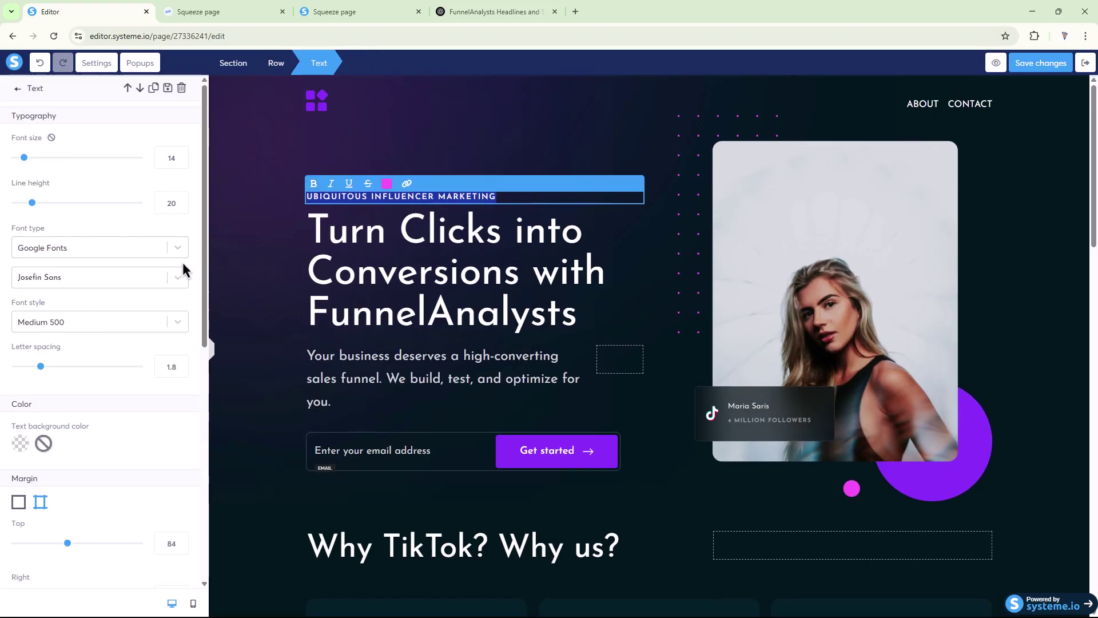
text(S)
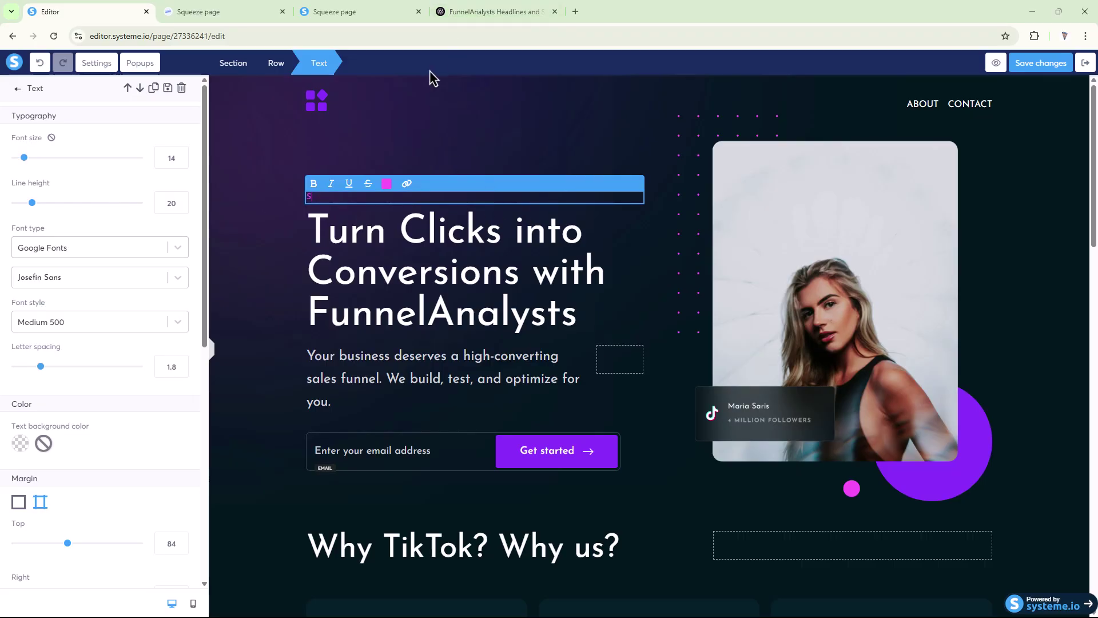
key(ctrl+a)
text(Sales Funnel Expert)
Step: Set the font size of the "Sales Funnel Expert" text to 17
click(366, 197)
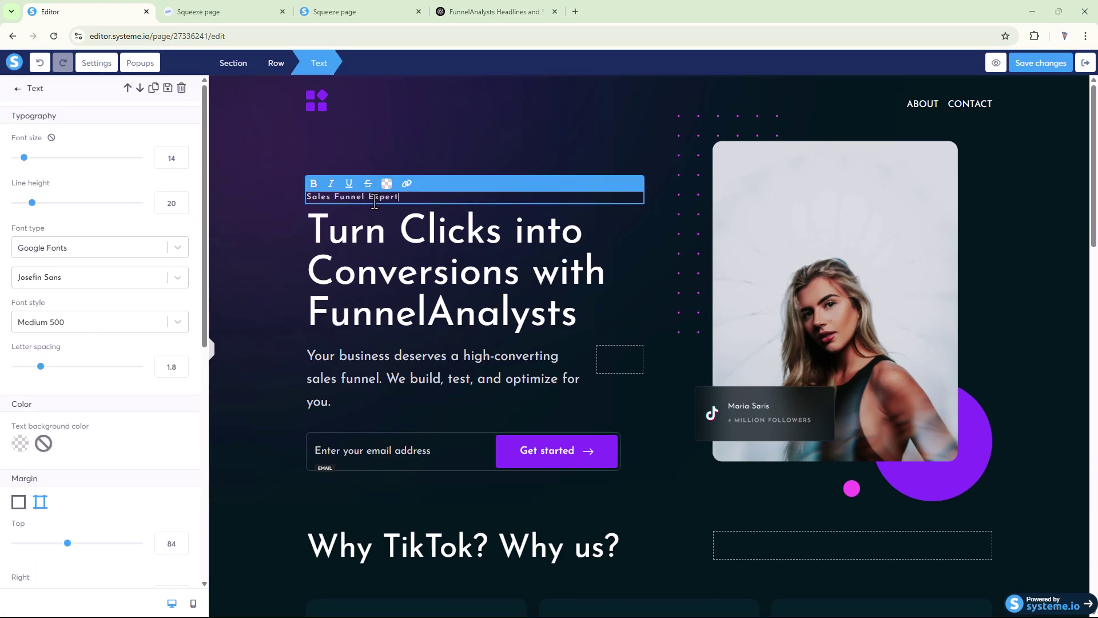
click(181, 155)
click(181, 154)
click(405, 182)
click(372, 195)
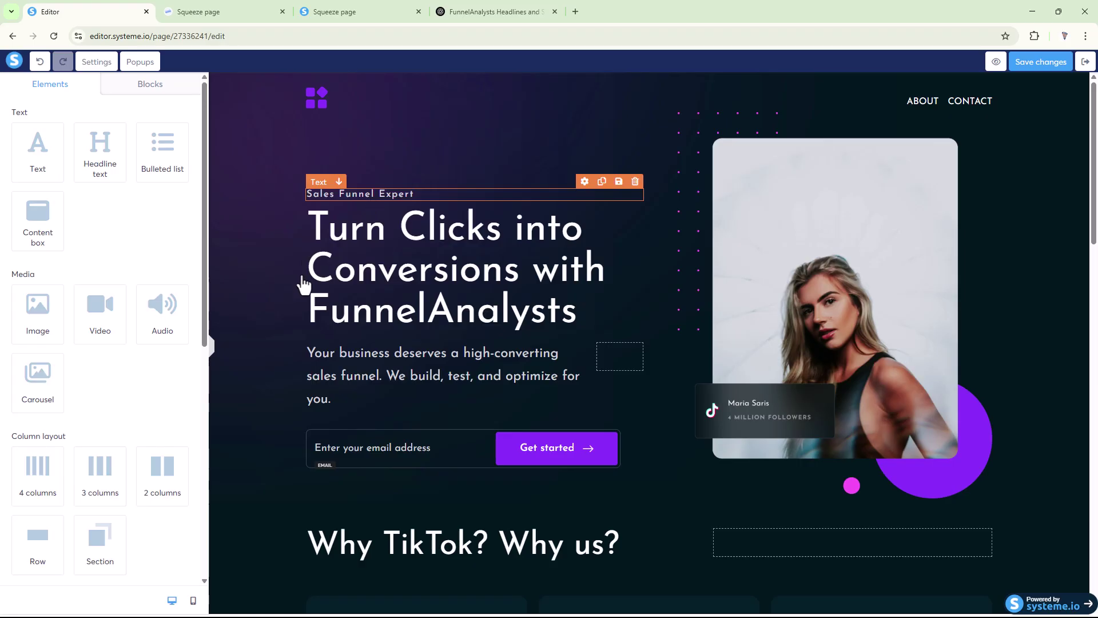
Step: Try red and purple on the "Sales Funnel Expert" text and colour it yellow
click(389, 196)
triple_click(389, 196)
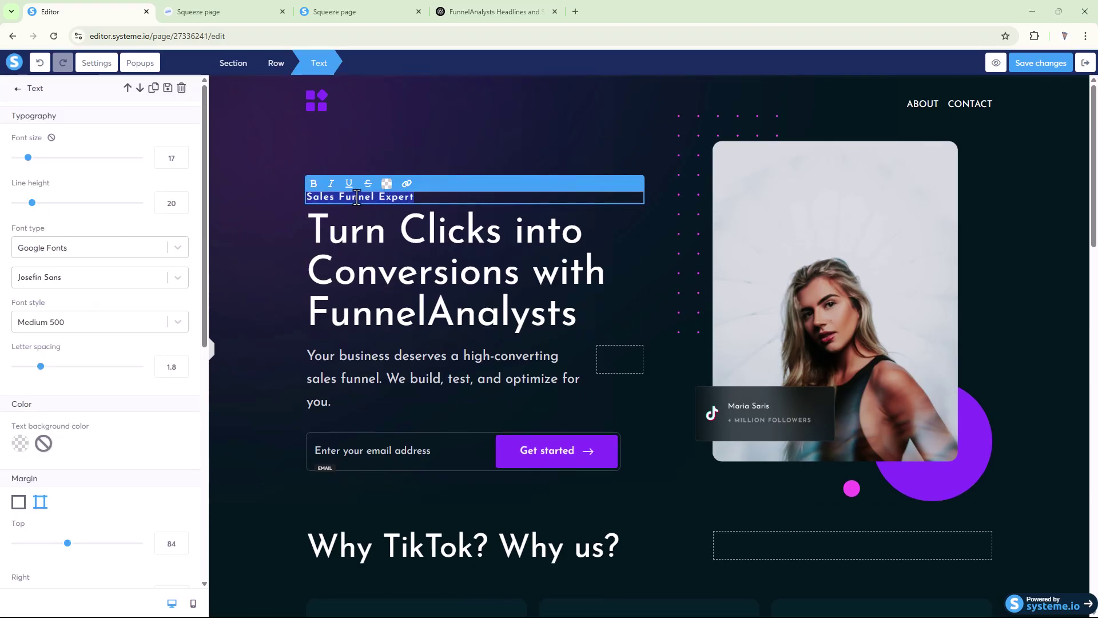
click(387, 184)
click(512, 85)
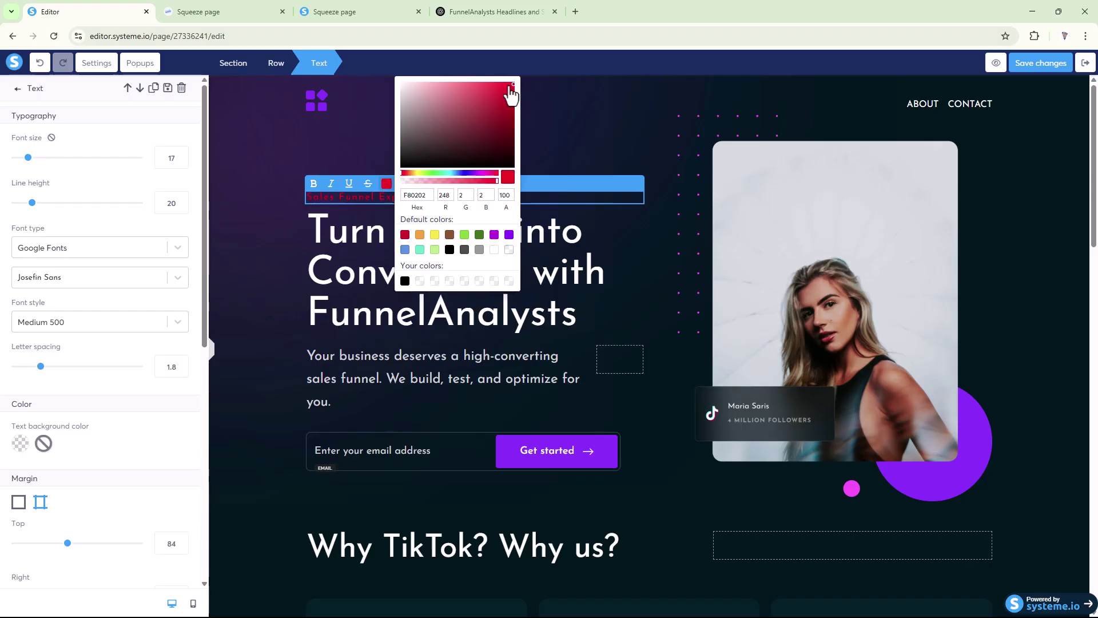
click(508, 235)
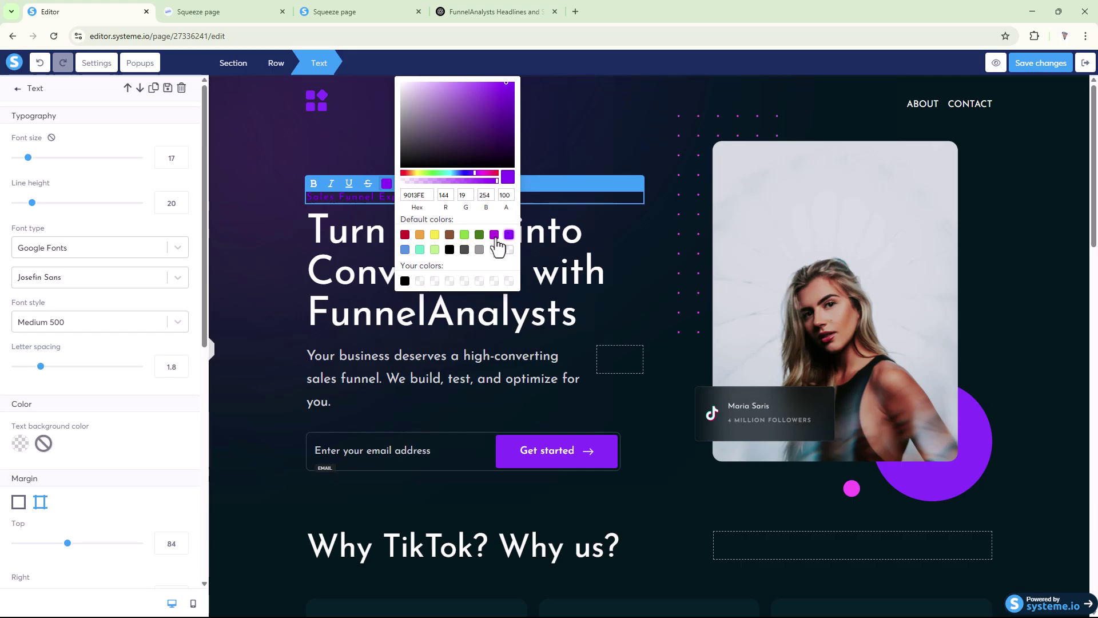
click(292, 211)
Step: Look over the edited hero section and open the settings of its email address field
scroll(466, 330, down, 1)
click(466, 331)
scroll(484, 292, down, 2)
scroll(642, 302, up, 3)
click(440, 452)
scroll(440, 452, down, 2)
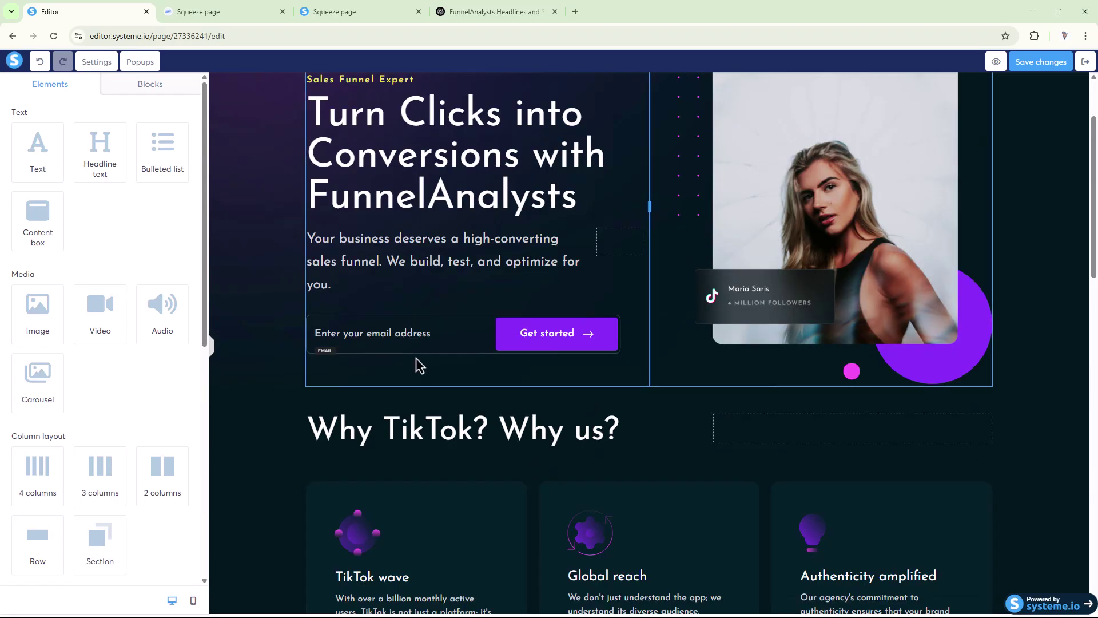
click(405, 338)
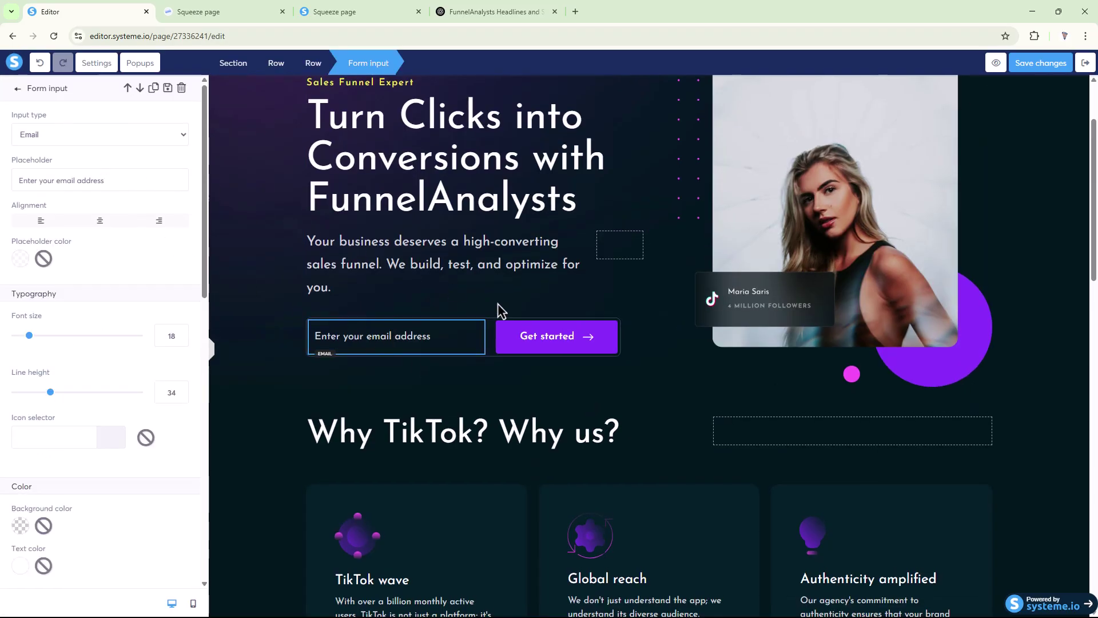
Step: Set the "Get started" button to redirect users to a custom URL after contact registration
click(540, 342)
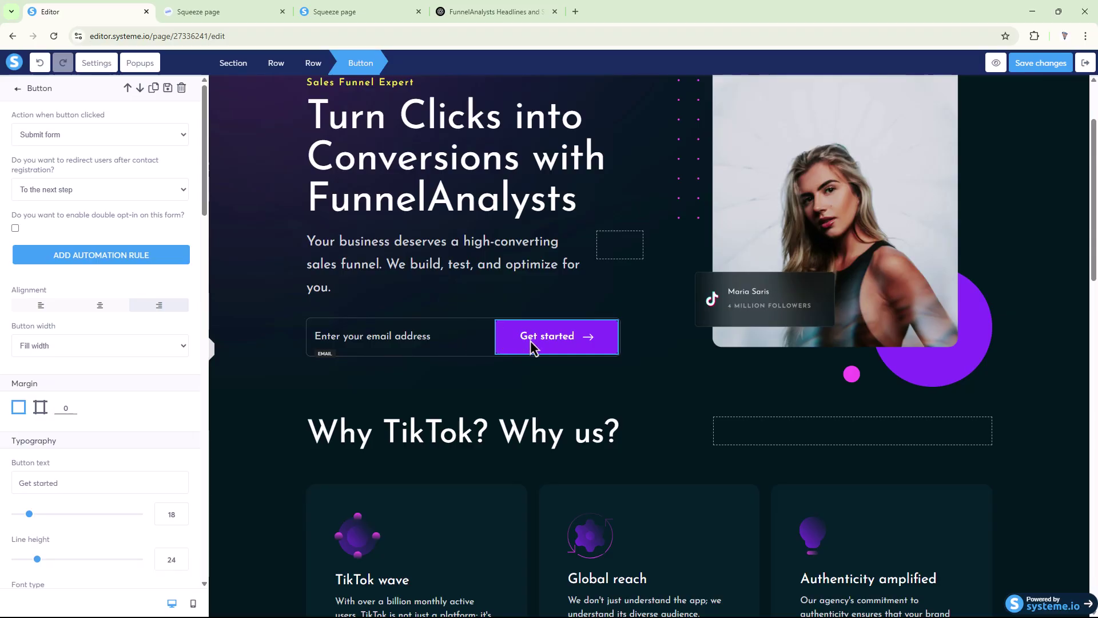
click(77, 194)
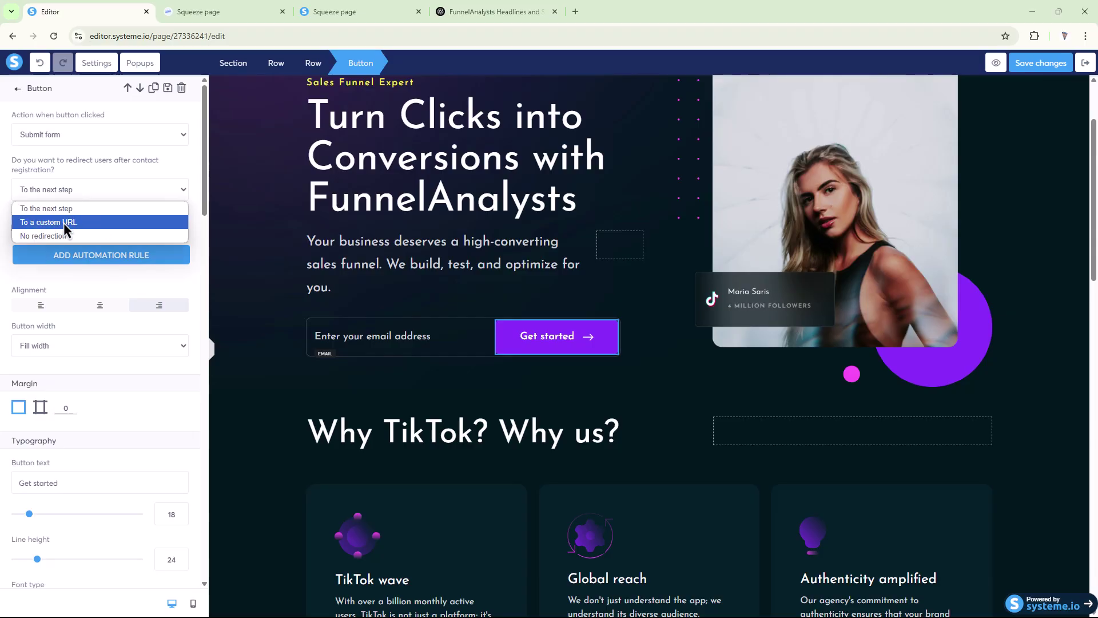
click(63, 222)
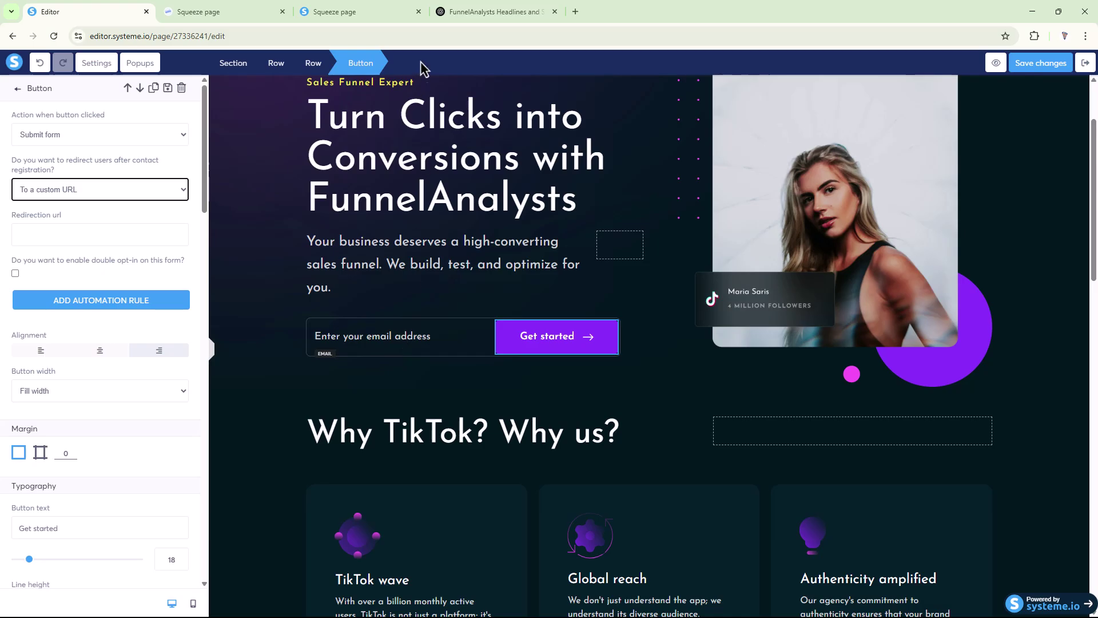
Step: Open the funnelanalysts.com website in a new browser tab
click(575, 11)
text(funnelana)
text(lysts.com)
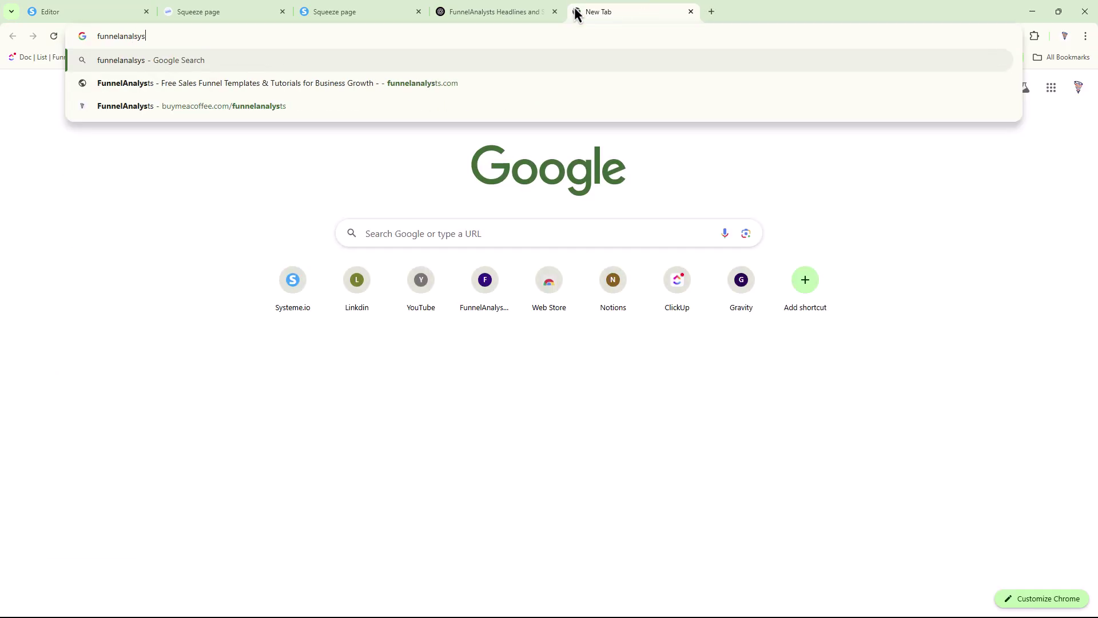
key(Return)
click(80, 11)
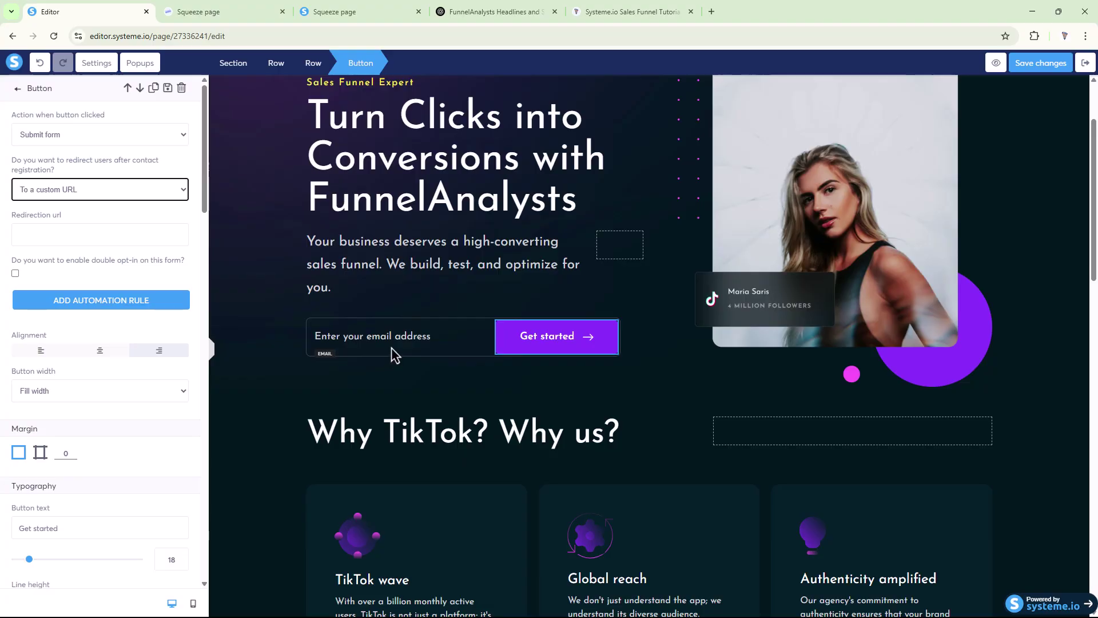
click(602, 11)
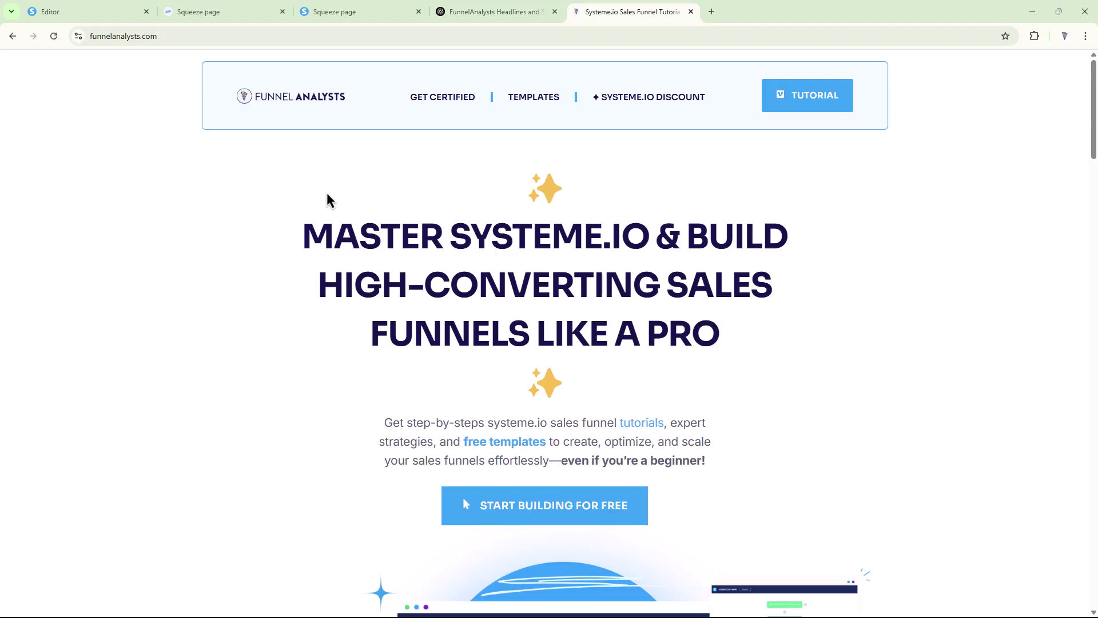
key(ctrl+1)
click(44, 232)
text(https://funnelanalysts.com/)
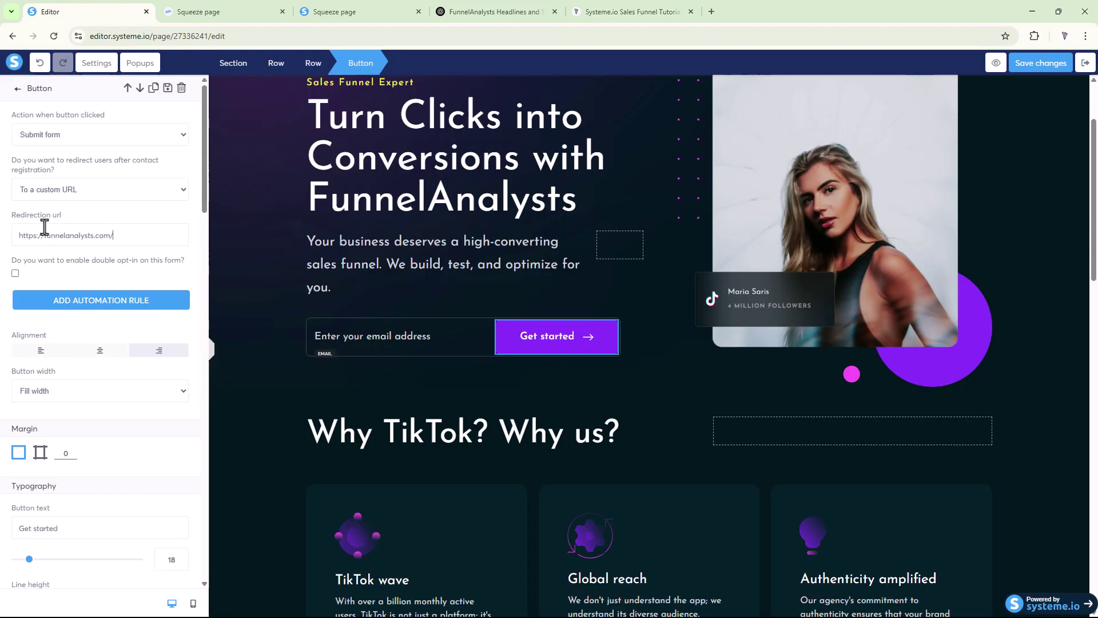
click(738, 316)
Step: Replace the hero section's portrait image with GImage.png from the previously uploaded images
scroll(784, 280, up, 2)
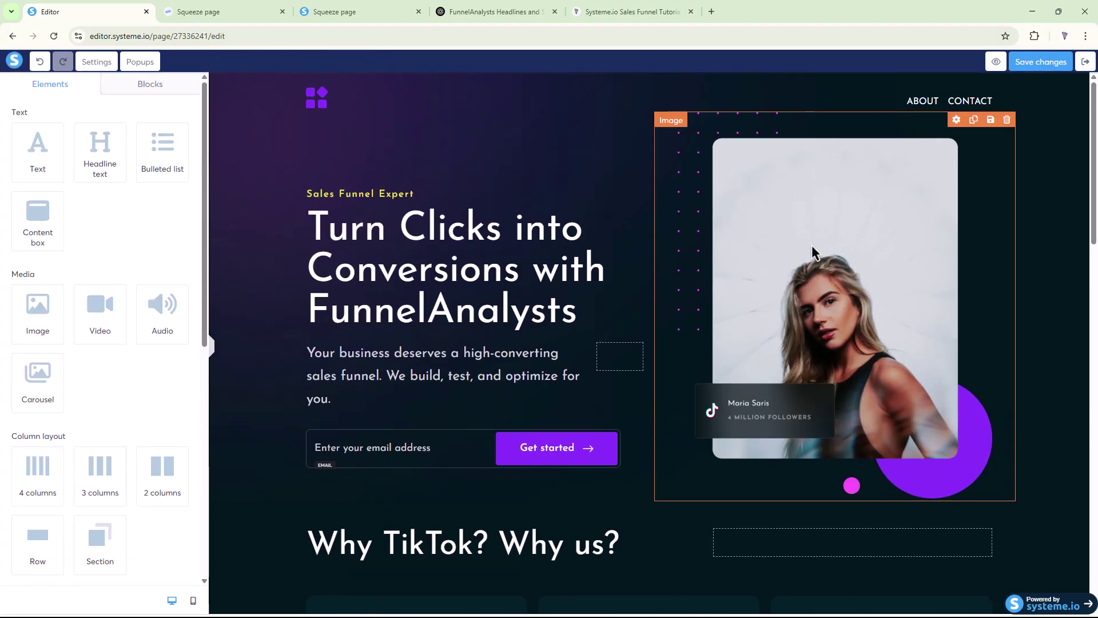
click(812, 252)
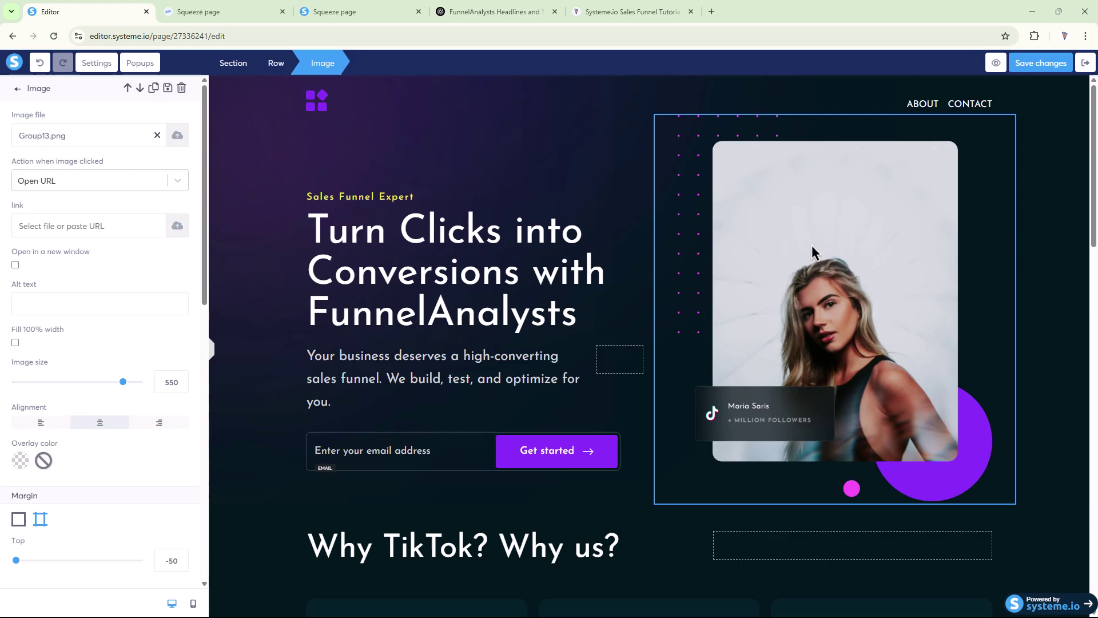
click(177, 136)
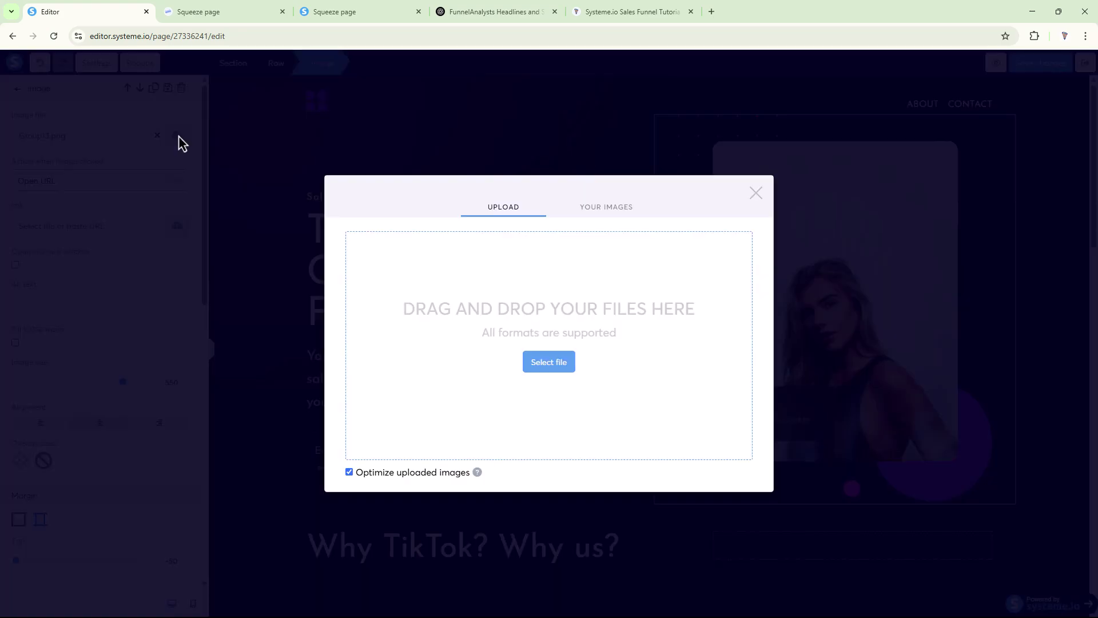
click(548, 369)
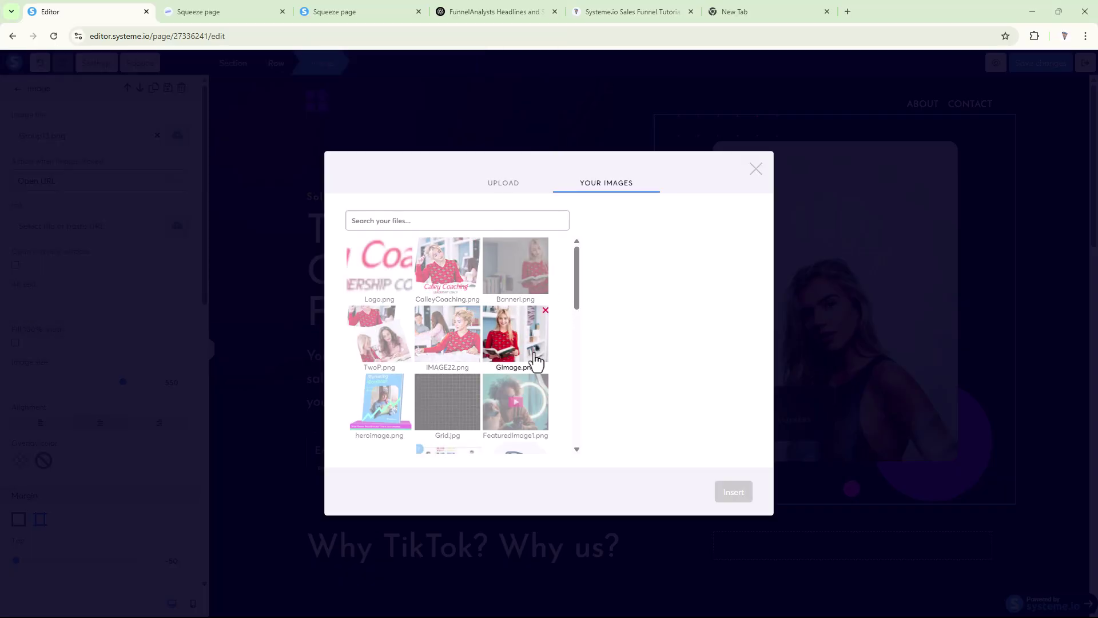
click(513, 353)
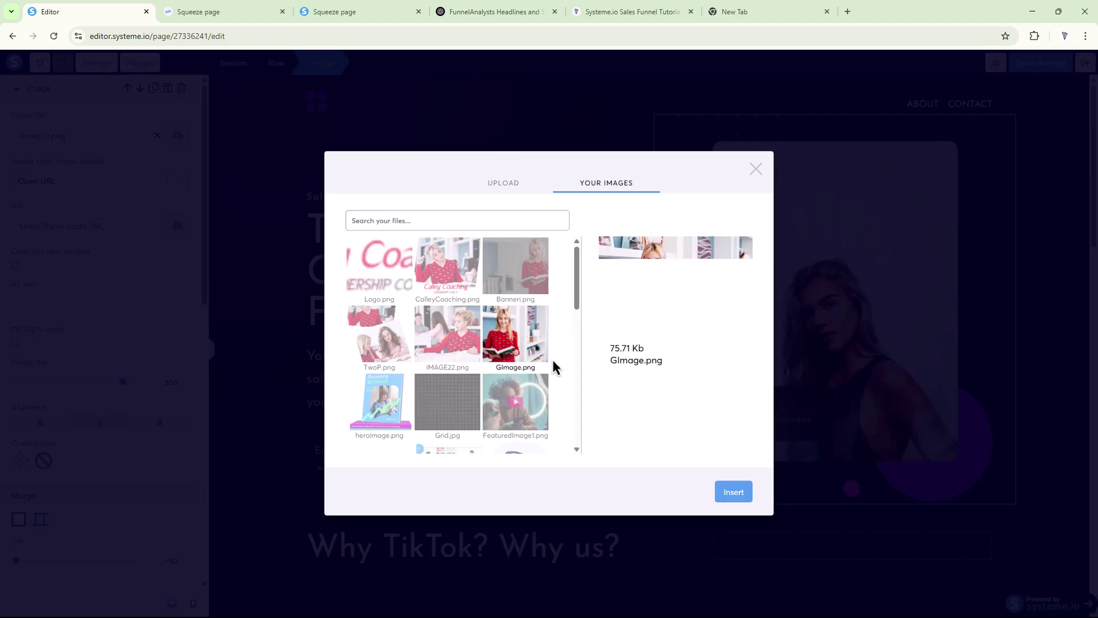
click(731, 499)
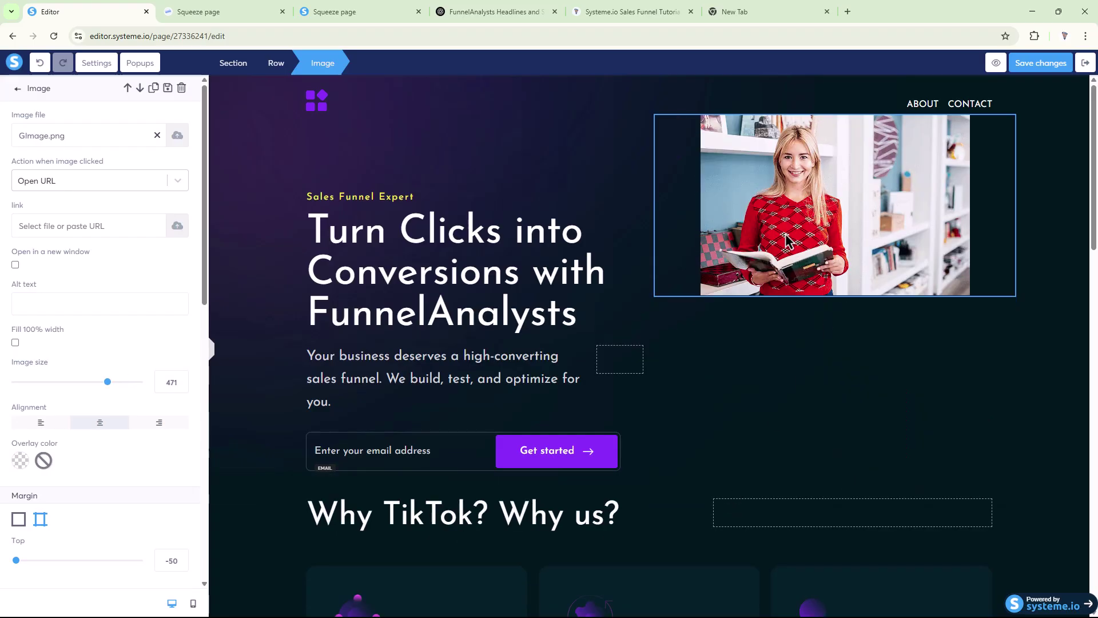
Step: Enlarge the new hero image to size 630 and set its top margin to 140
drag(108, 381, 138, 382)
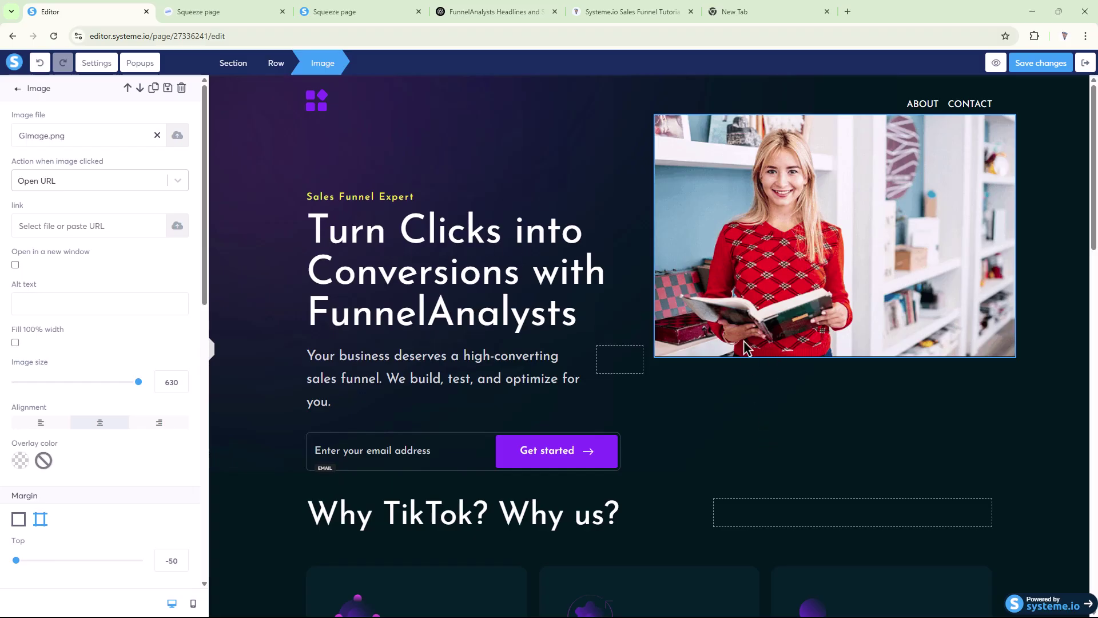
click(624, 160)
click(732, 204)
scroll(97, 320, down, 4)
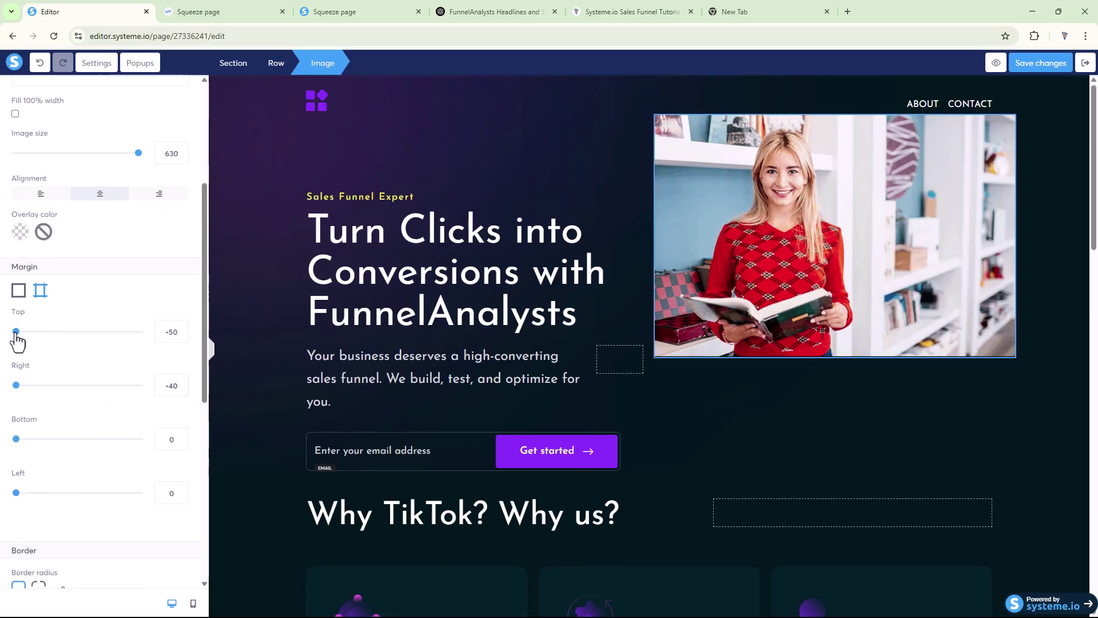
drag(16, 331, 103, 331)
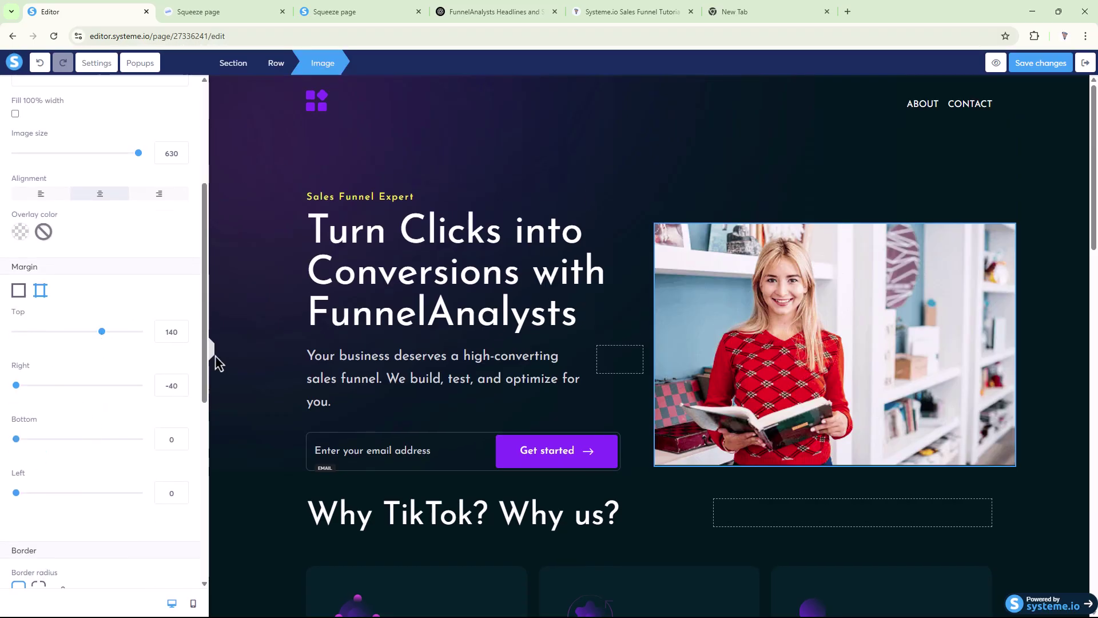
click(212, 350)
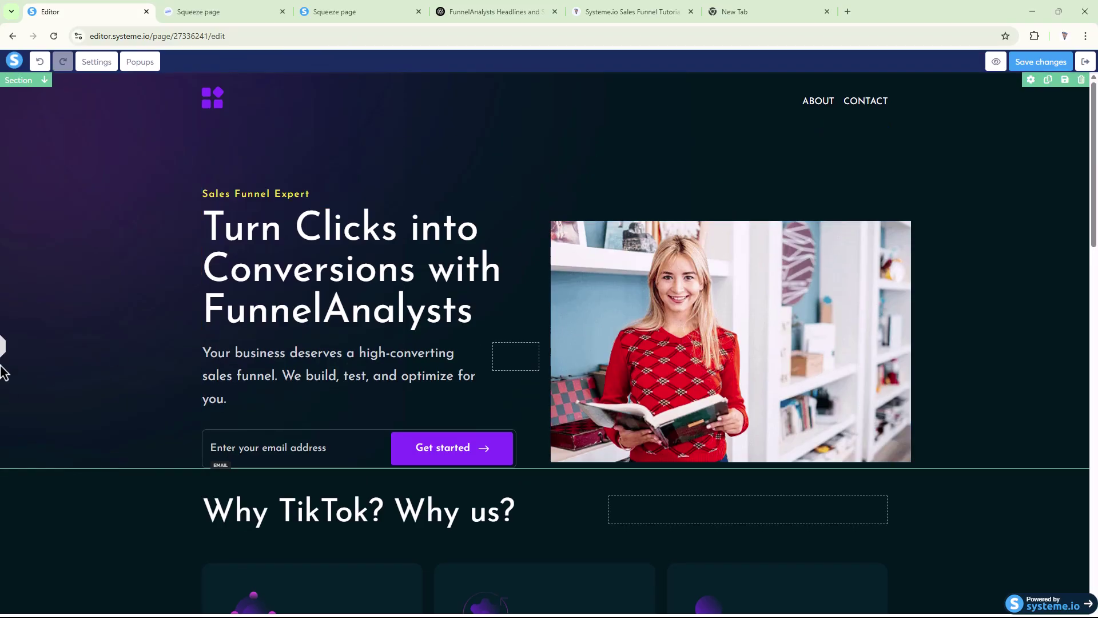
click(3, 350)
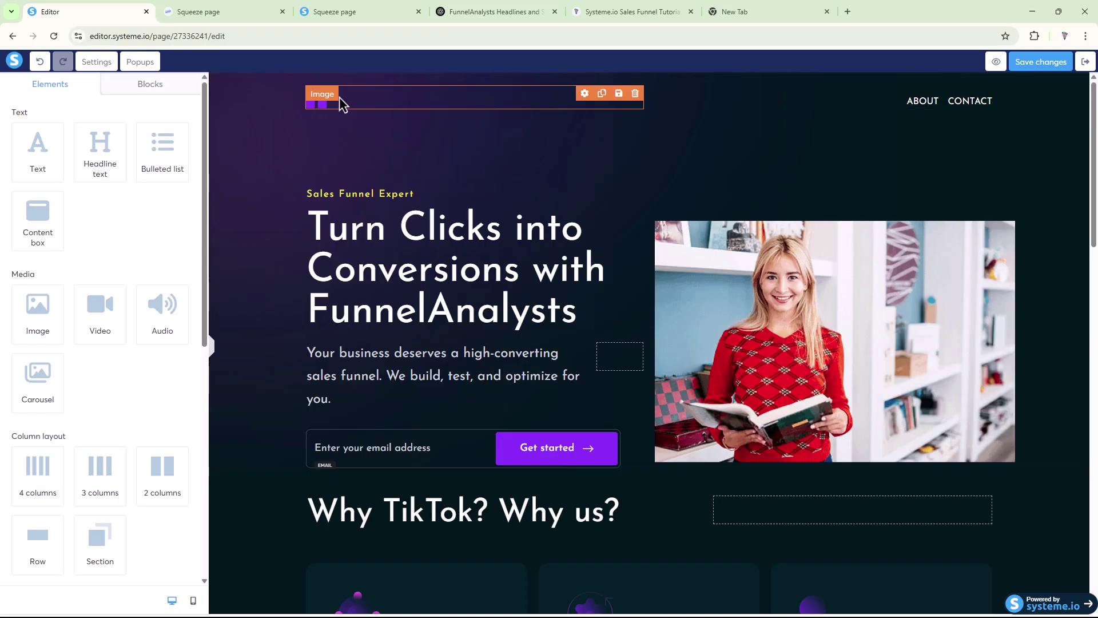
Step: Delete the logo image and the header row holding the ABOUT and CONTACT links
click(634, 94)
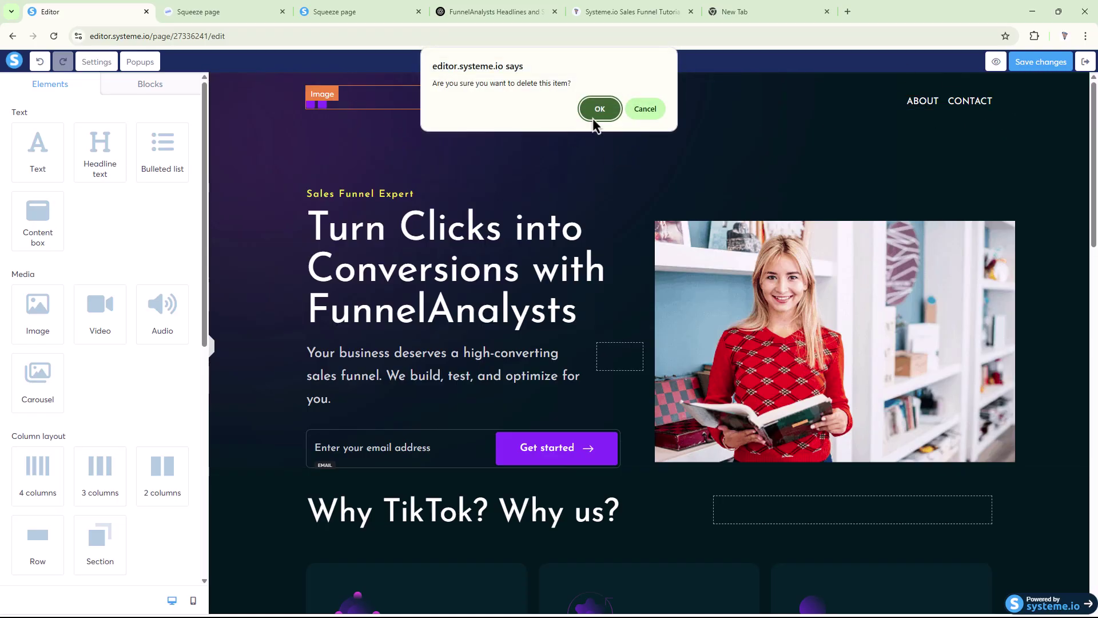
click(597, 109)
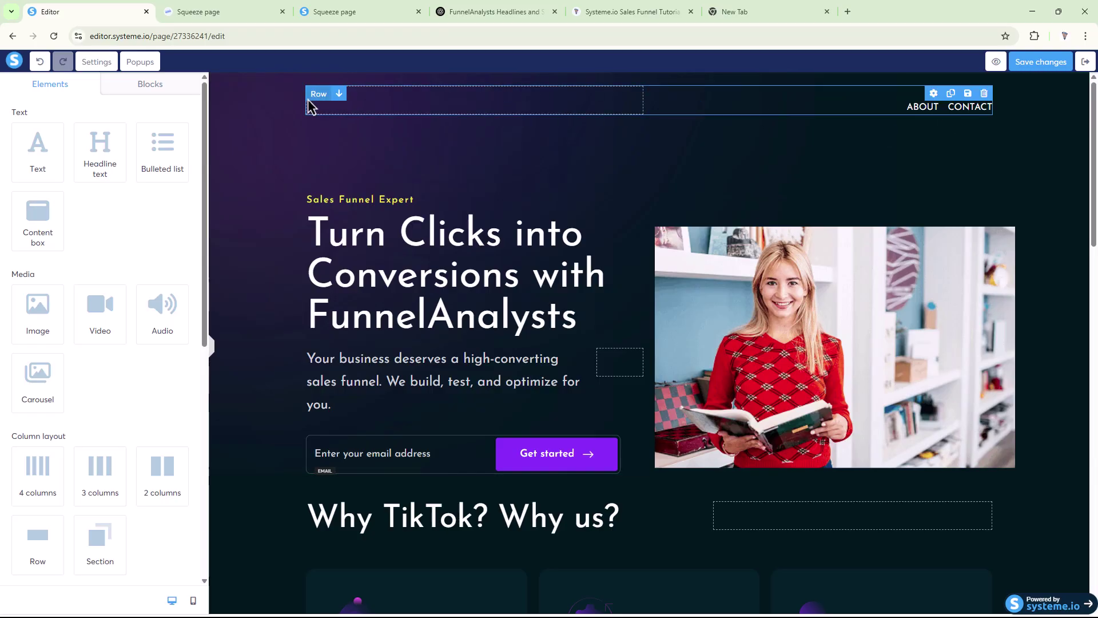
click(370, 102)
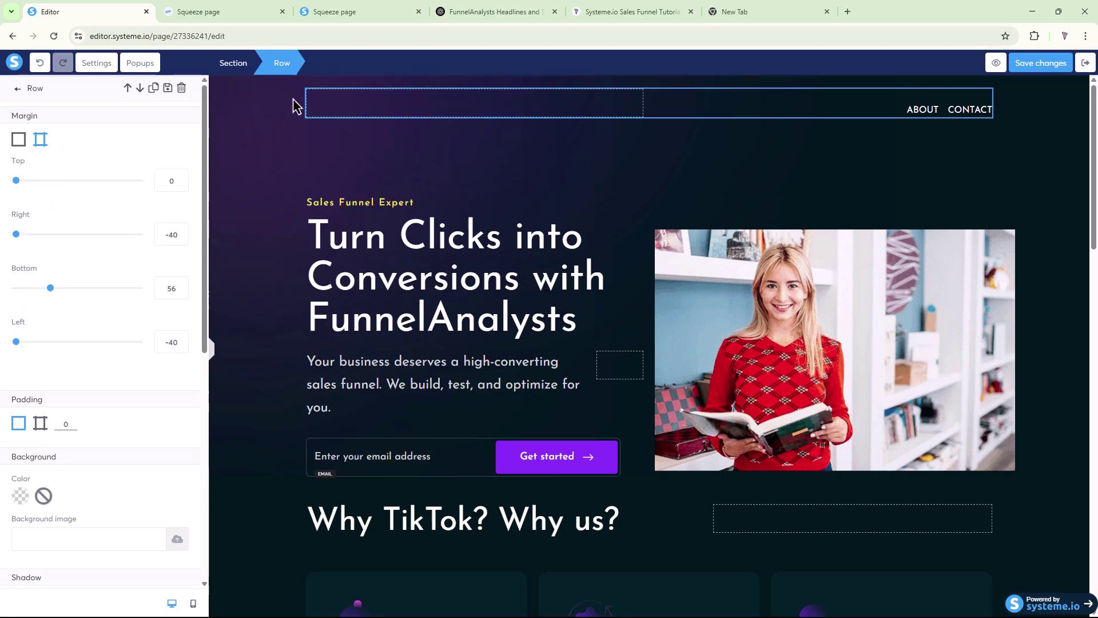
click(181, 90)
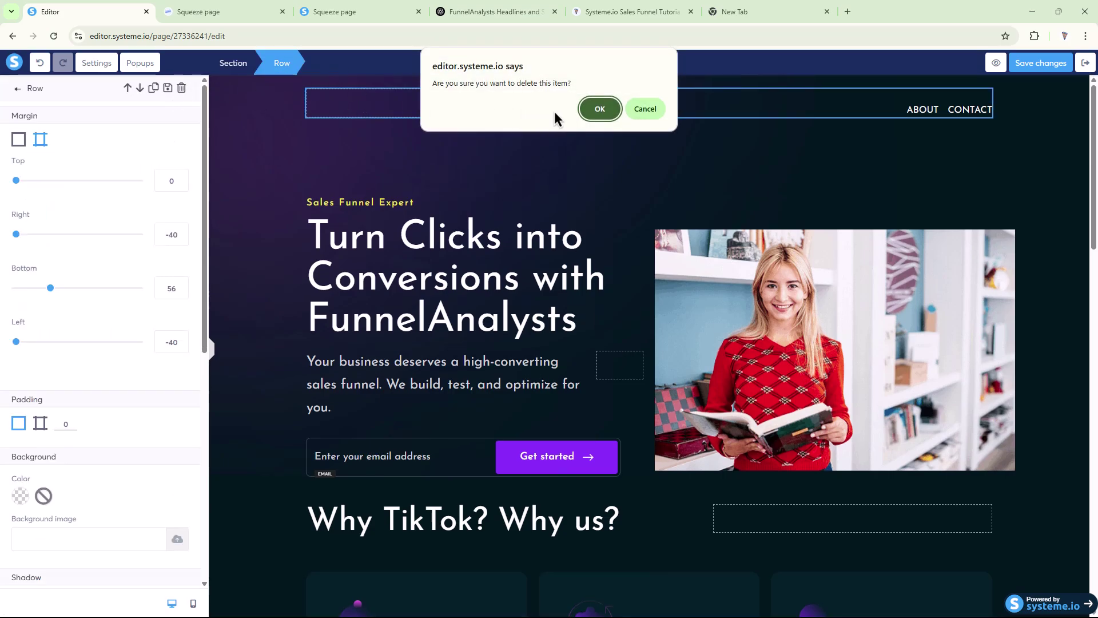
click(583, 107)
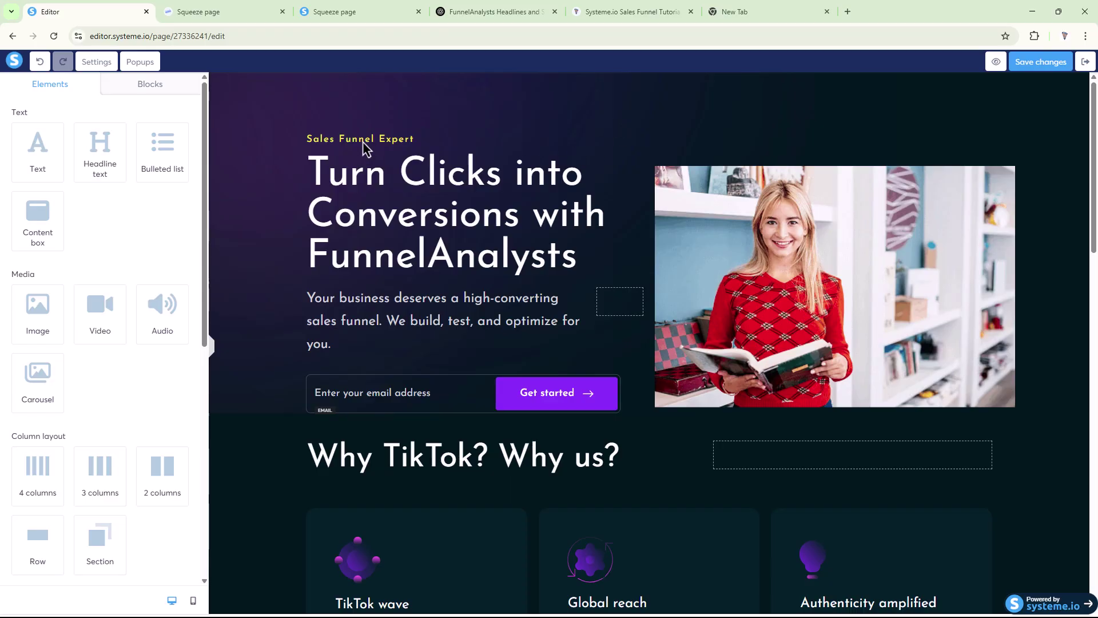
Step: Examine the "Sales Funnel Expert" text settings, the "Why TikTok? Why us?" headline and the three feature cards below it
click(382, 146)
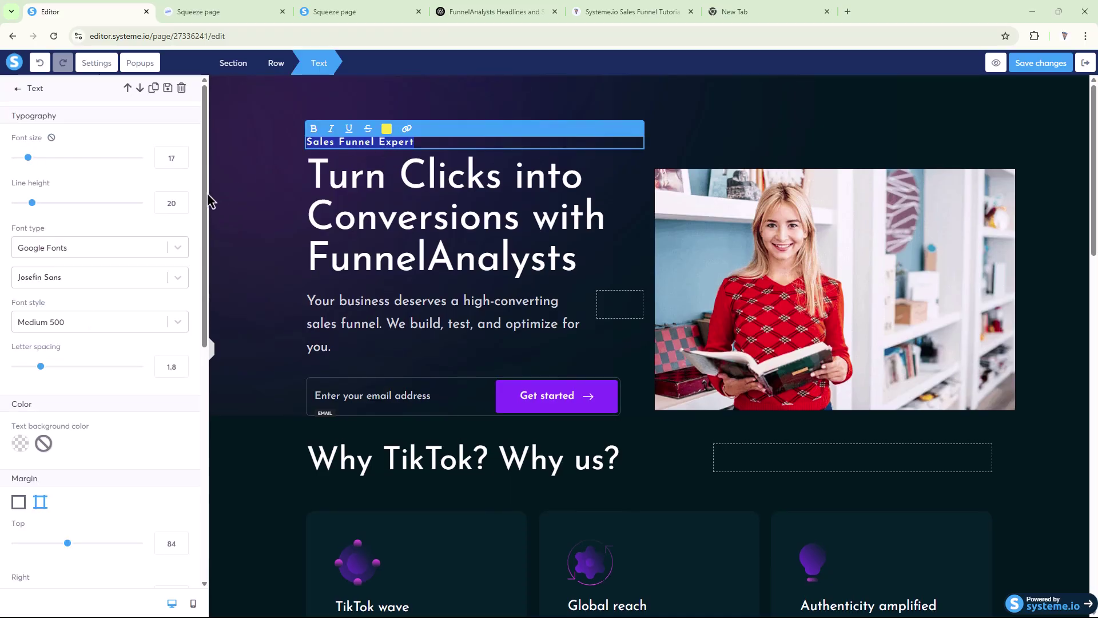
click(277, 170)
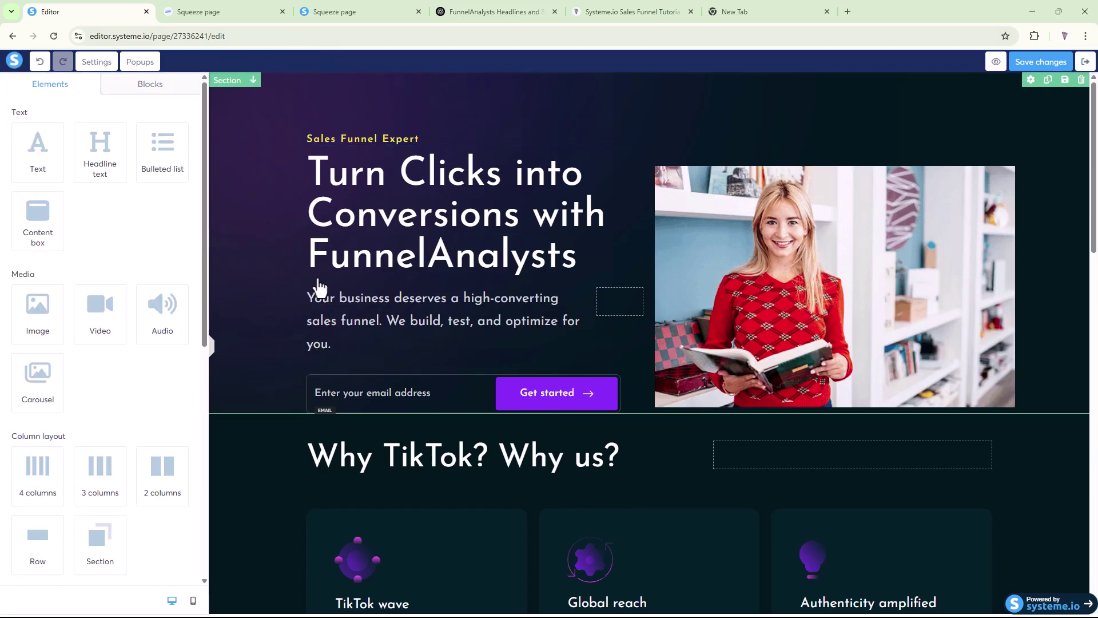
scroll(750, 252, down, 1)
scroll(750, 249, up, 1)
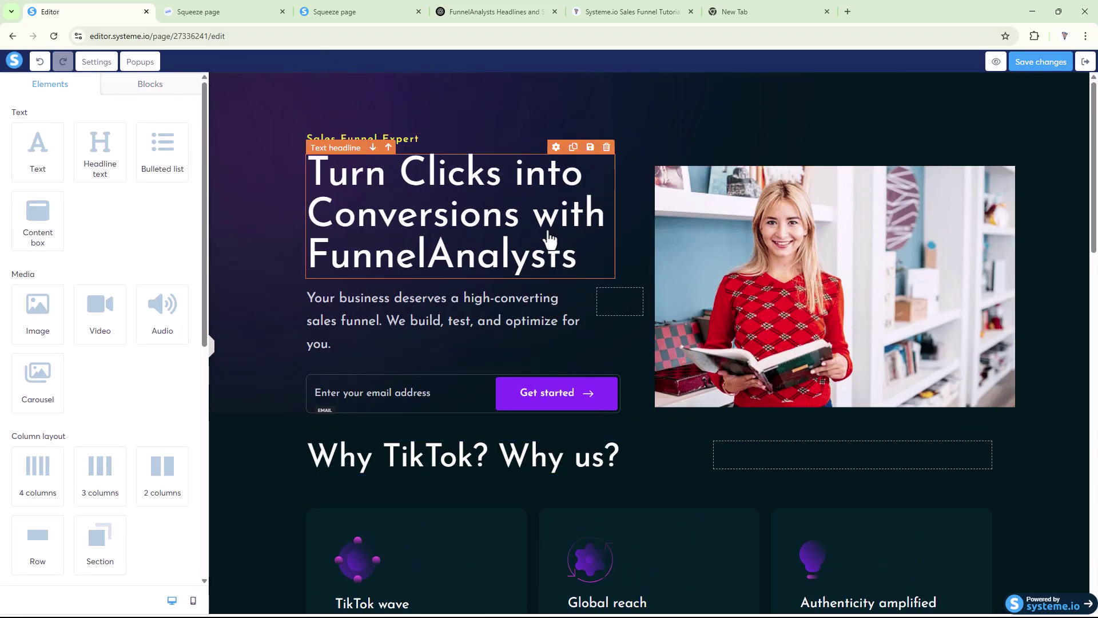
scroll(694, 269, down, 2)
scroll(763, 221, down, 3)
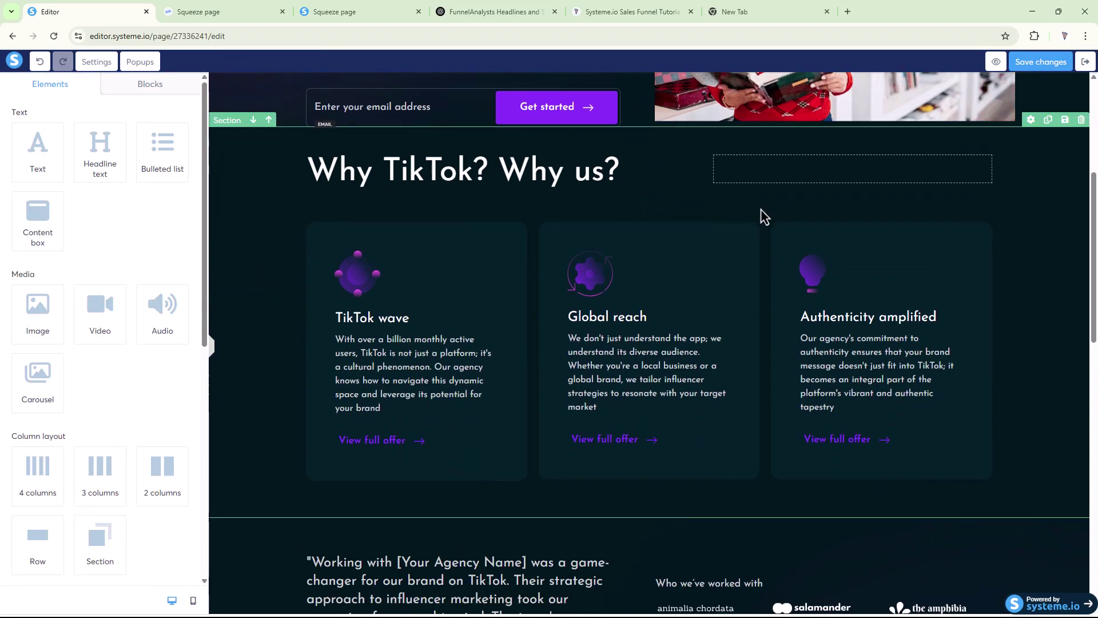
scroll(669, 377, up, 2)
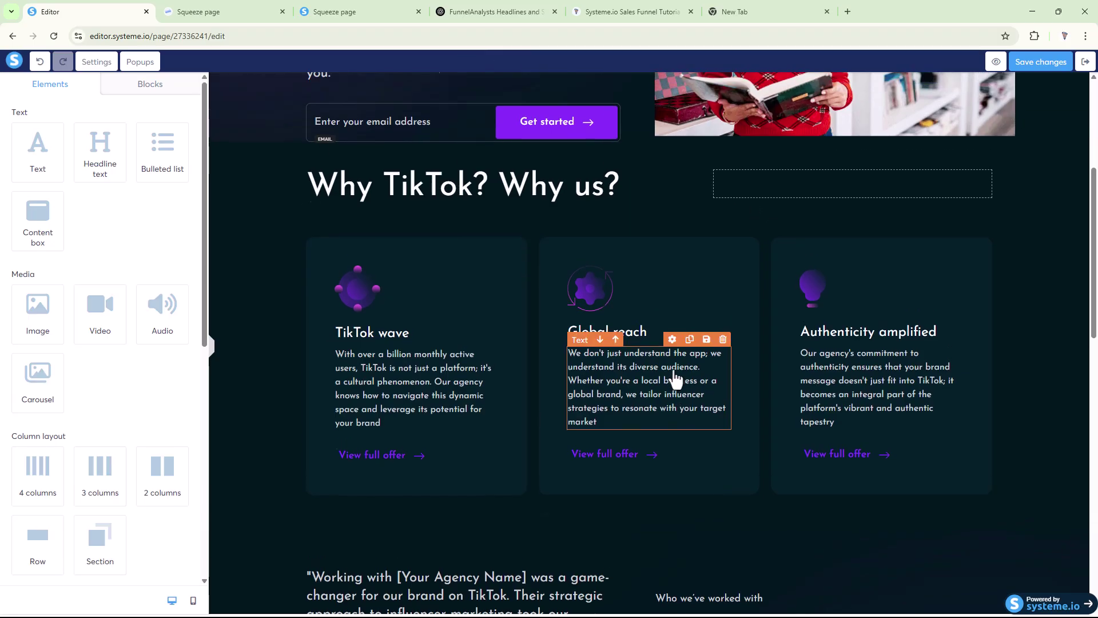
click(510, 291)
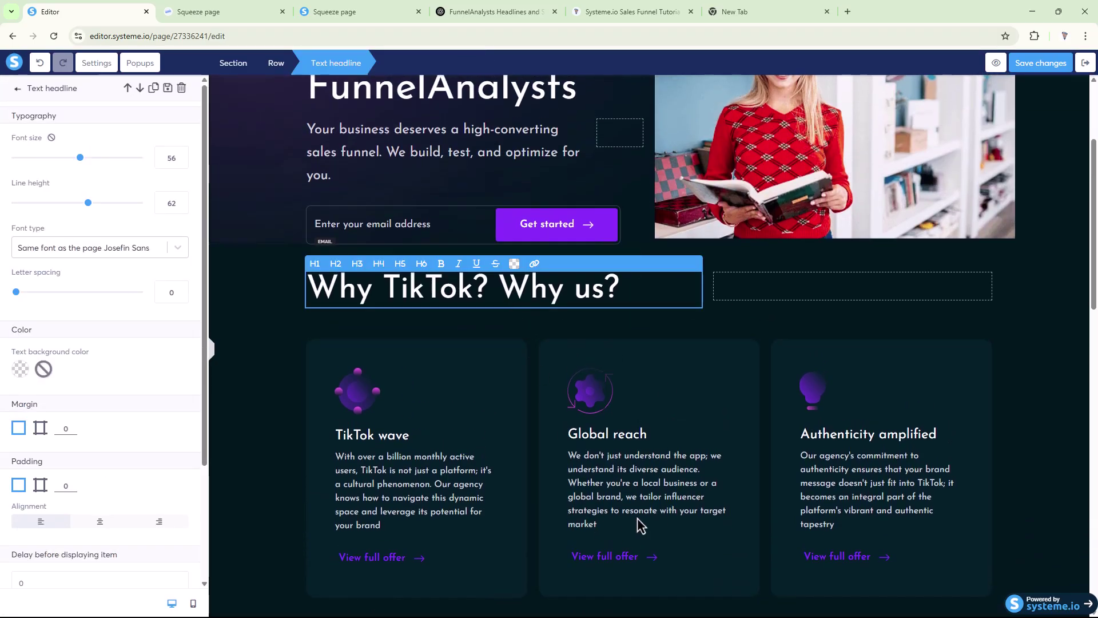
click(263, 387)
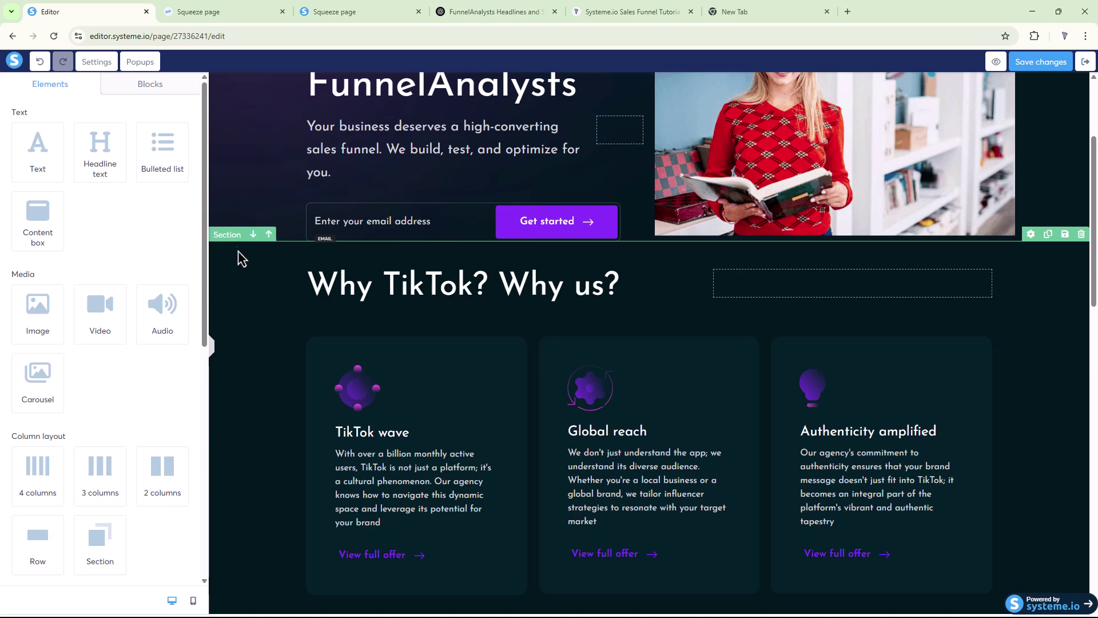
Step: Try white as the background colour of the "Why TikTok? Why us?" section and set it to purple
click(225, 237)
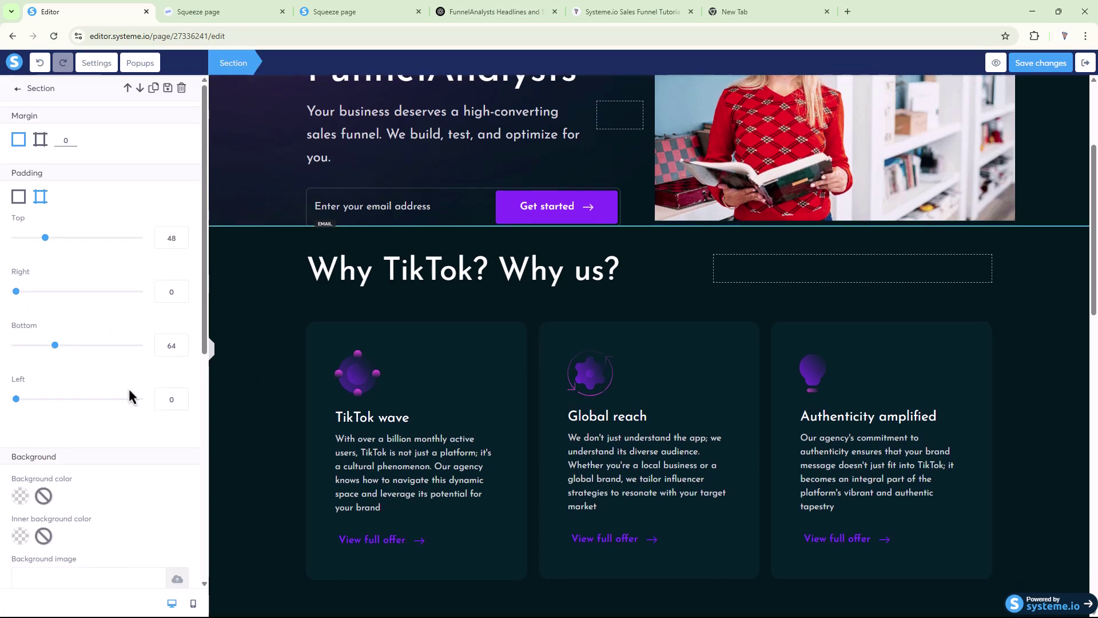
scroll(87, 395, down, 3)
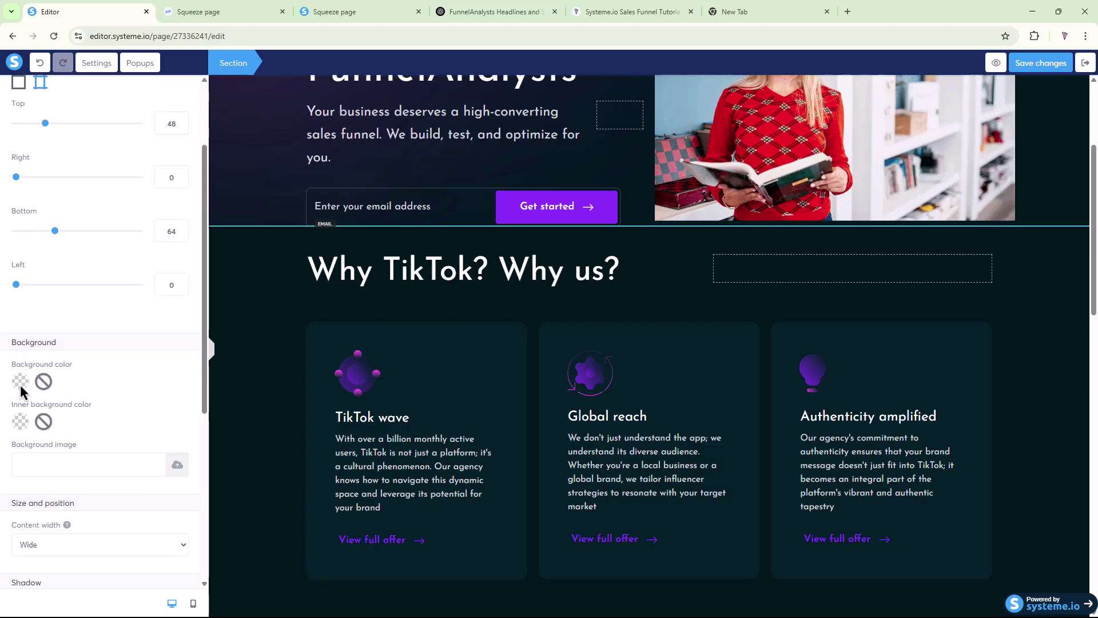
click(21, 381)
drag(105, 310, 43, 224)
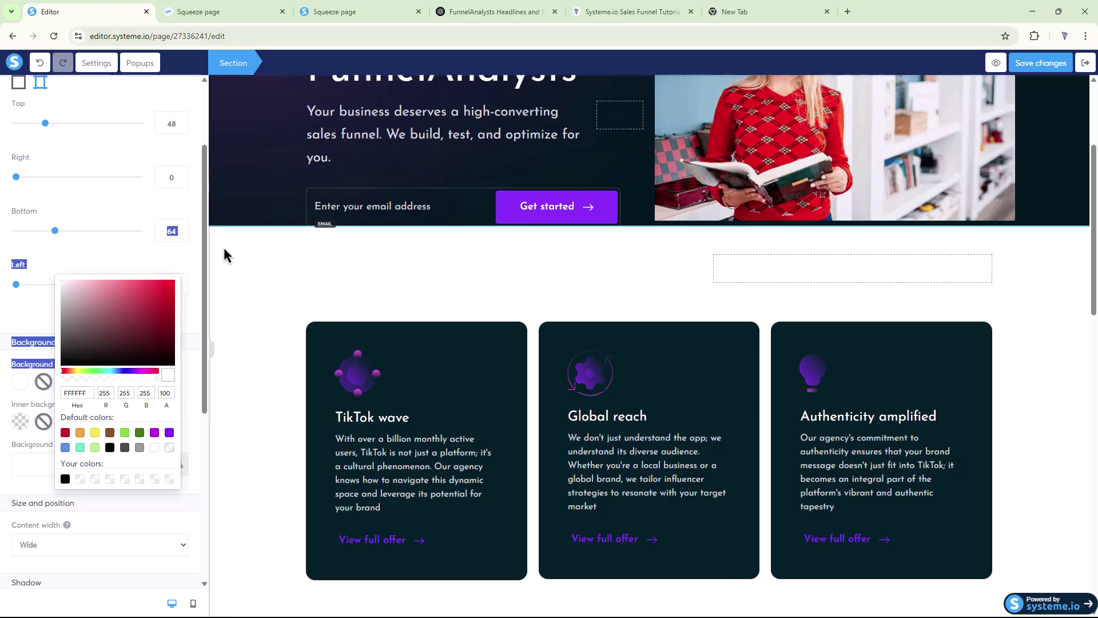
click(169, 434)
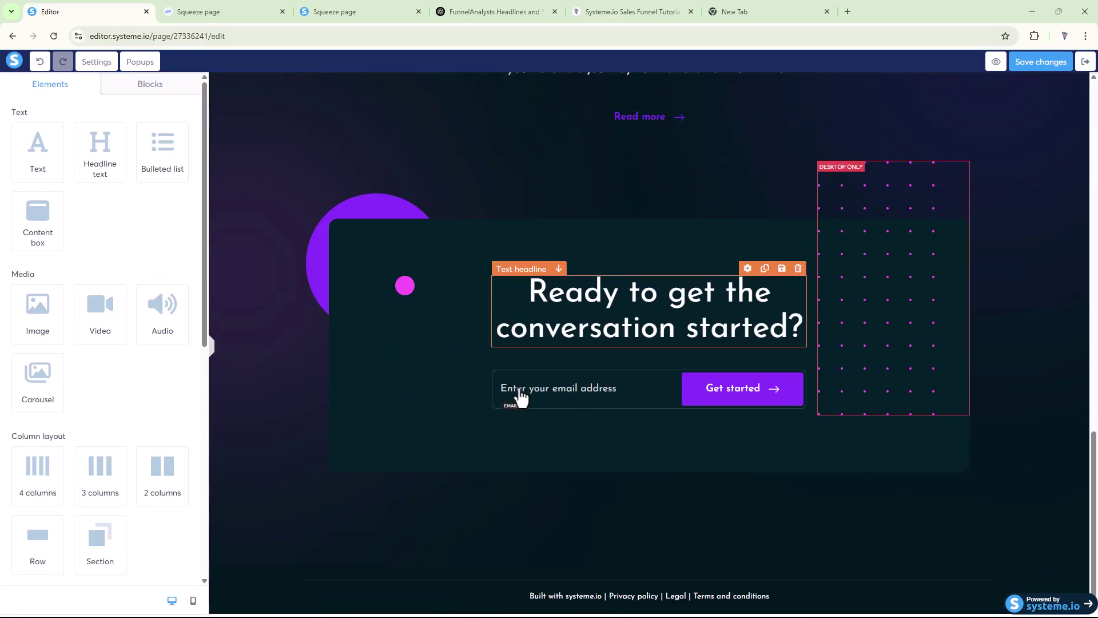
Step: Delete the testimonial quote text that begins "Working with [Your Agency Name] was a game-changer"
scroll(517, 392, up, 13)
scroll(486, 400, down, 8)
scroll(581, 266, down, 5)
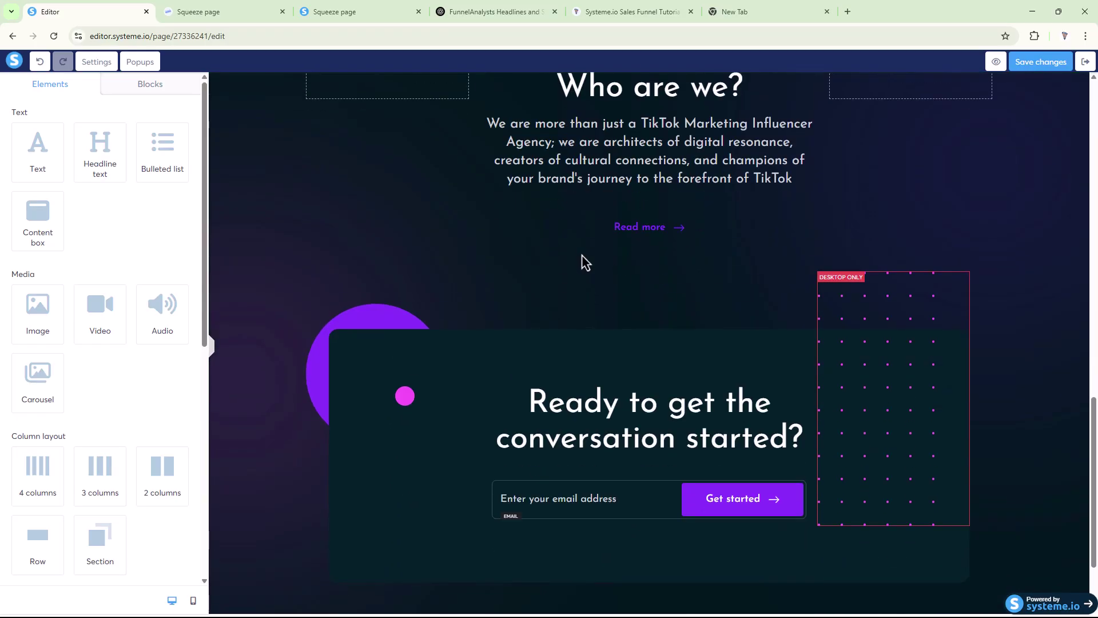
scroll(540, 281, up, 8)
scroll(542, 293, up, 2)
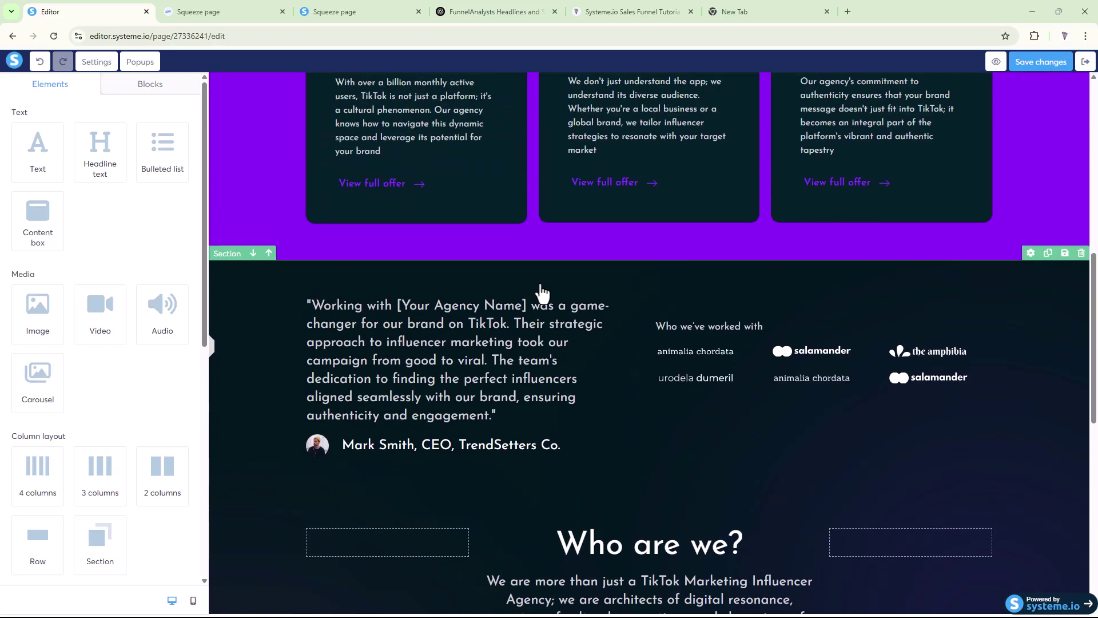
scroll(458, 289, down, 3)
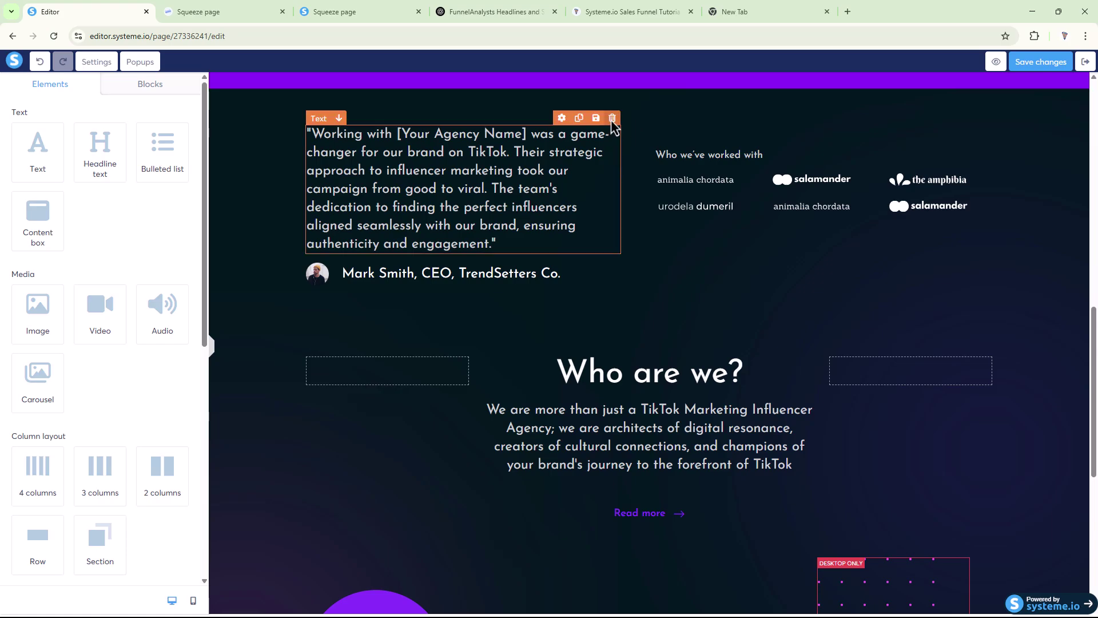
click(612, 118)
click(596, 108)
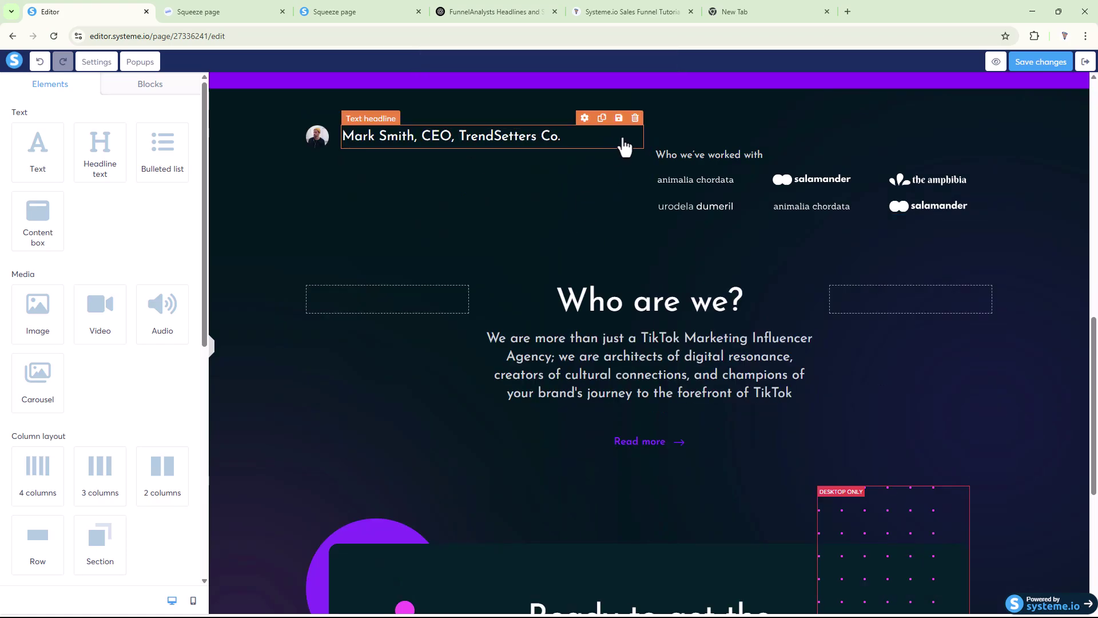
Step: Delete the row holding the testimonial author line and the "Who we've worked with" logos
click(314, 188)
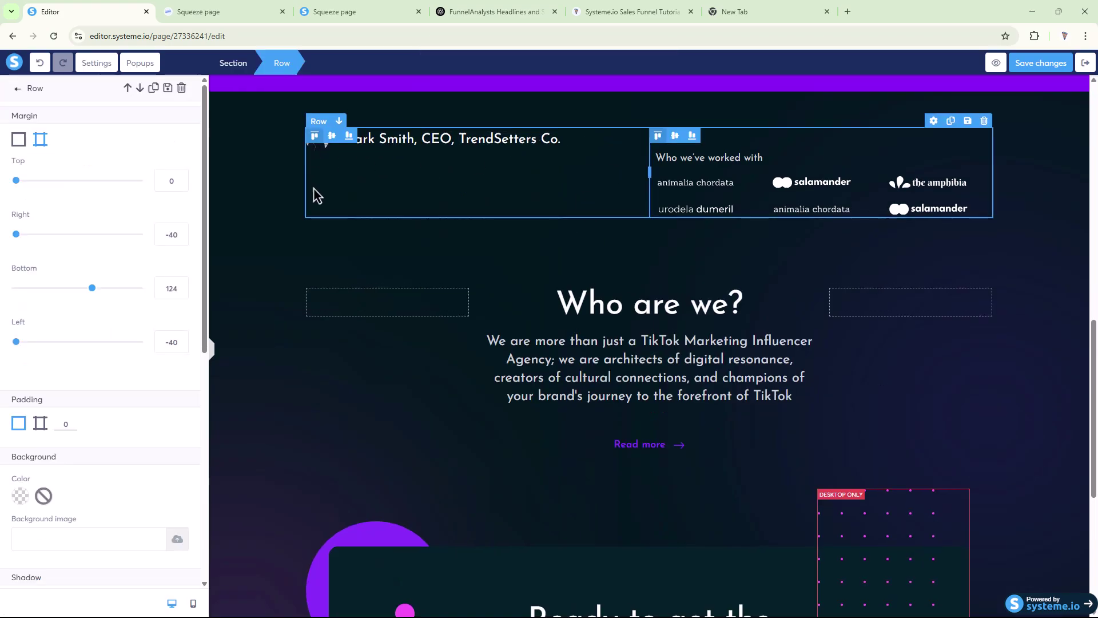
click(182, 88)
click(597, 108)
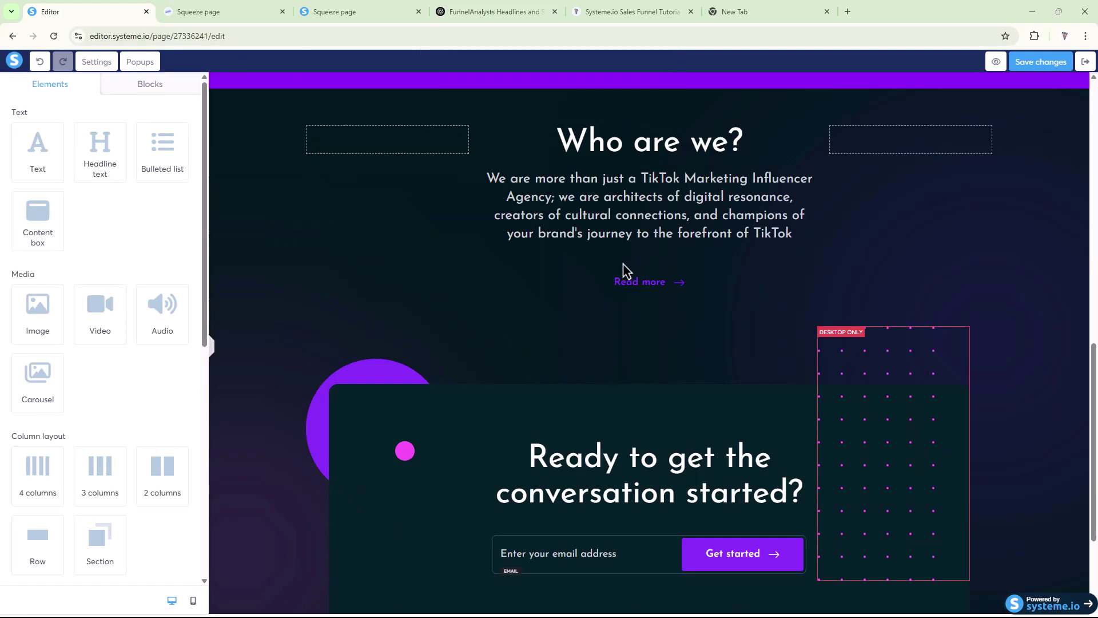
Step: Add a new section above "Who are we?" and give it a white background
scroll(627, 272, down, 3)
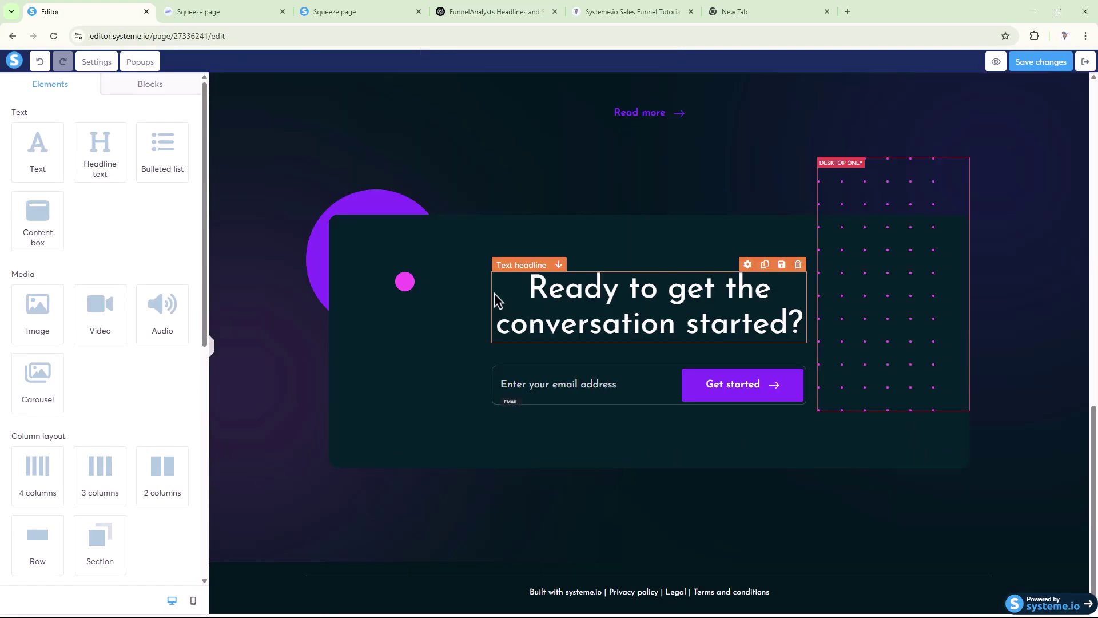
scroll(497, 298, up, 5)
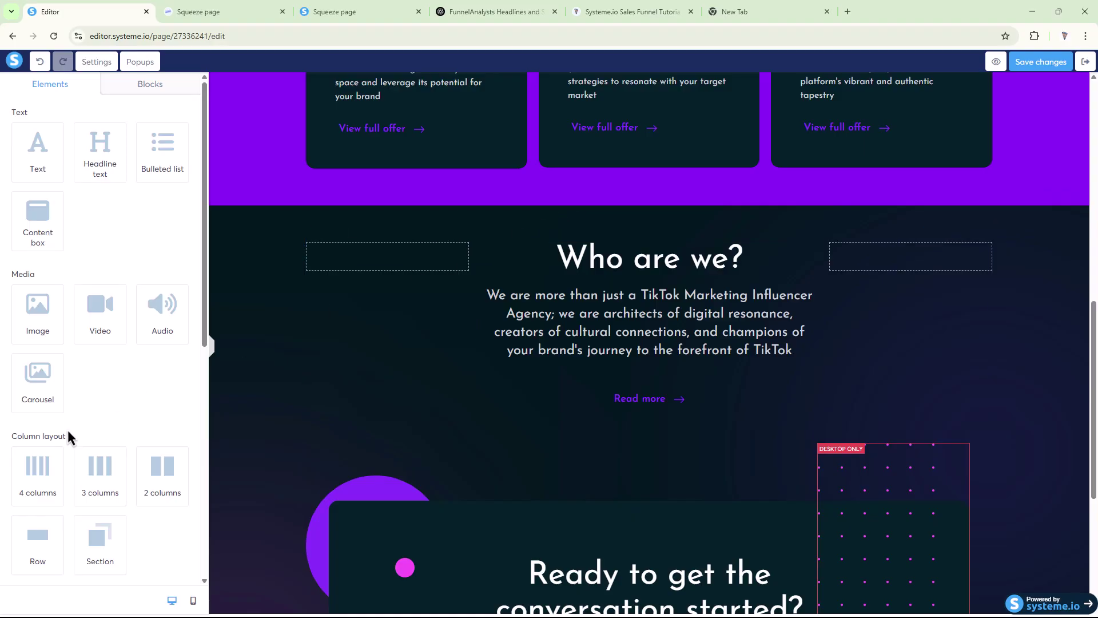
scroll(98, 338, down, 4)
drag(93, 311, 422, 209)
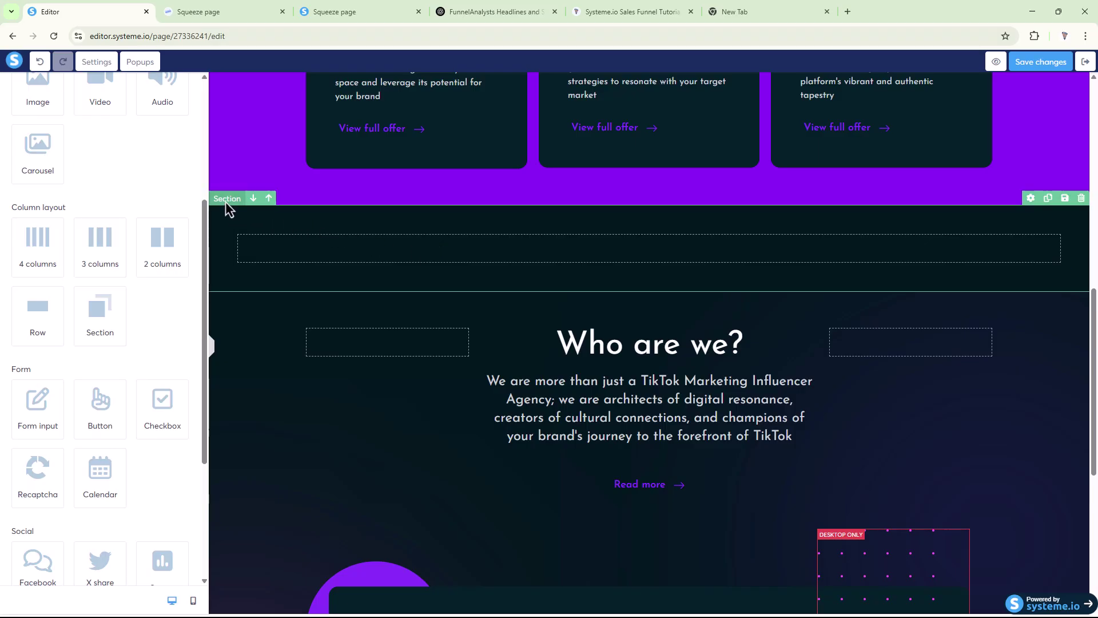
click(226, 199)
click(27, 271)
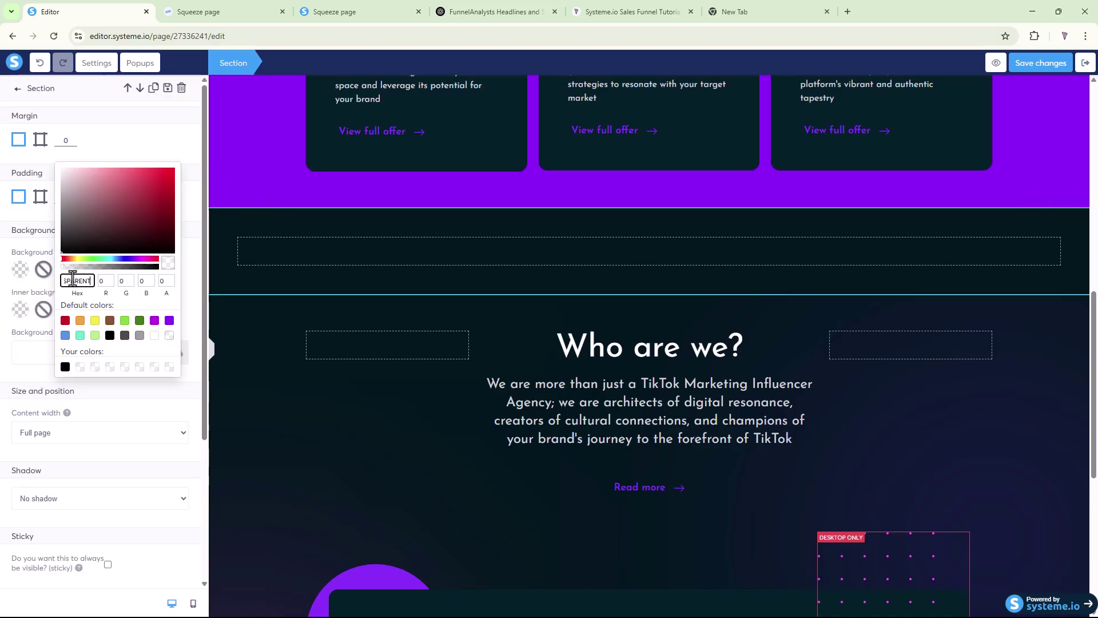
click(155, 336)
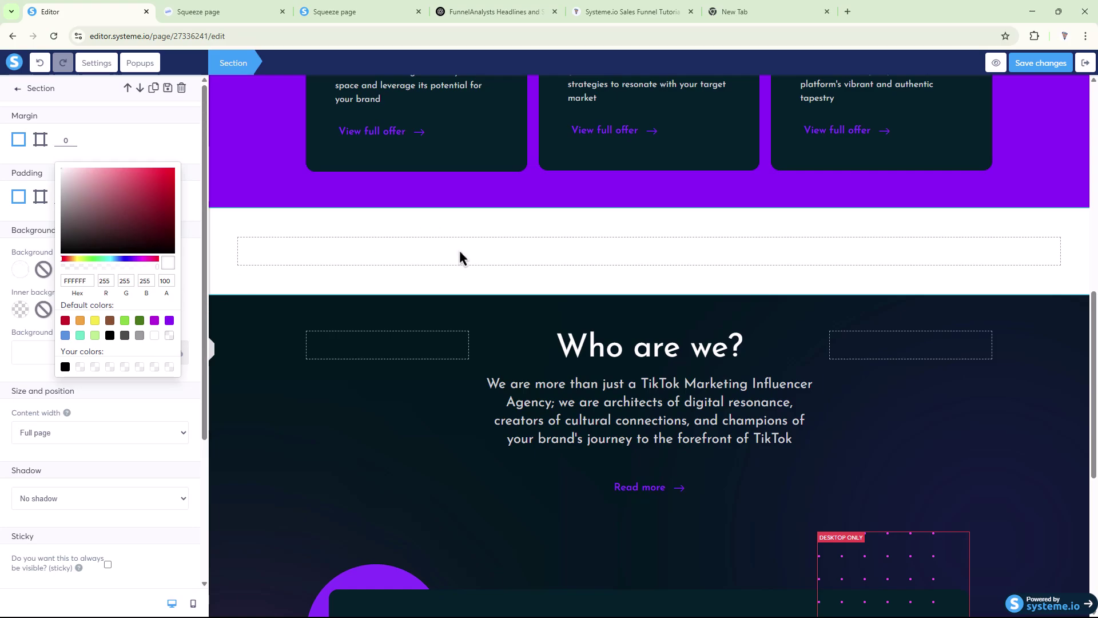
click(1, 150)
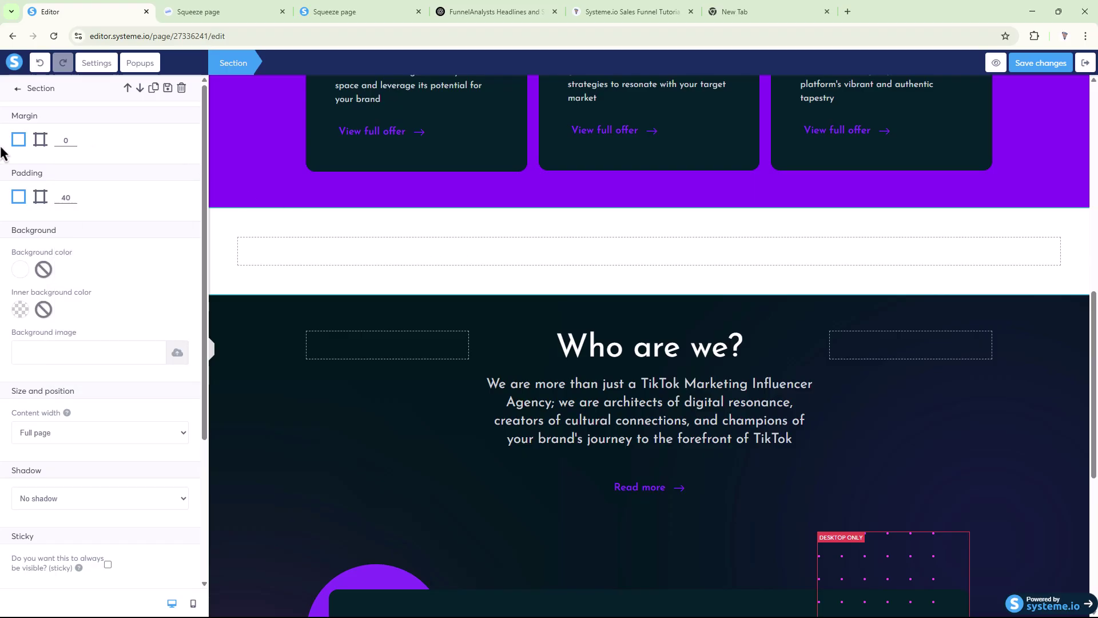
click(18, 88)
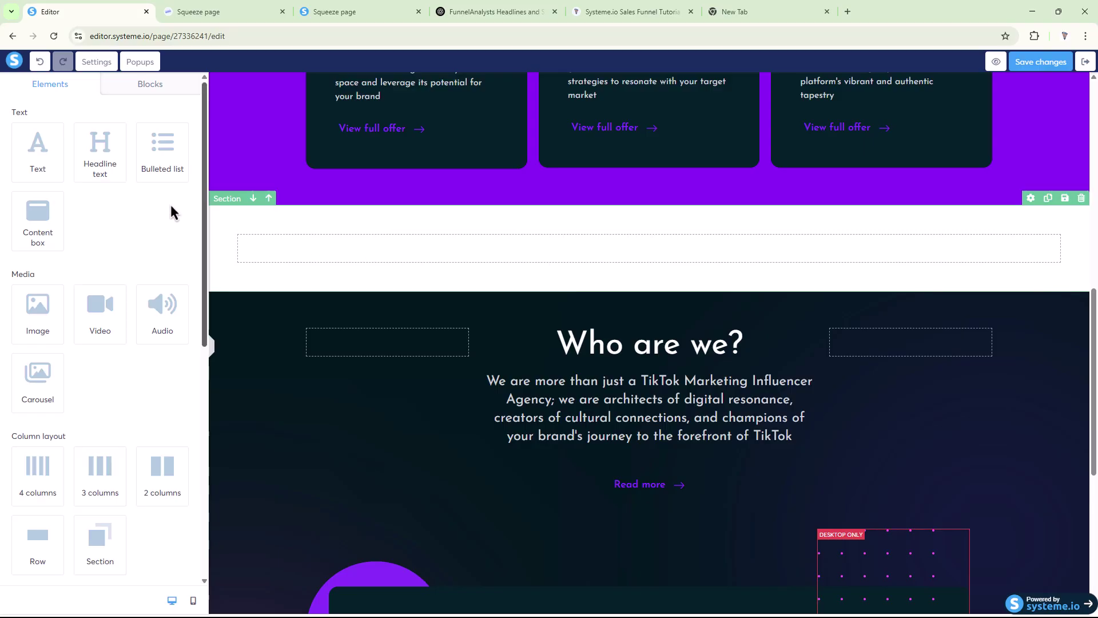
Step: Fill the new white section with a headline text, a video beneath it and a button under the video
drag(101, 152, 726, 262)
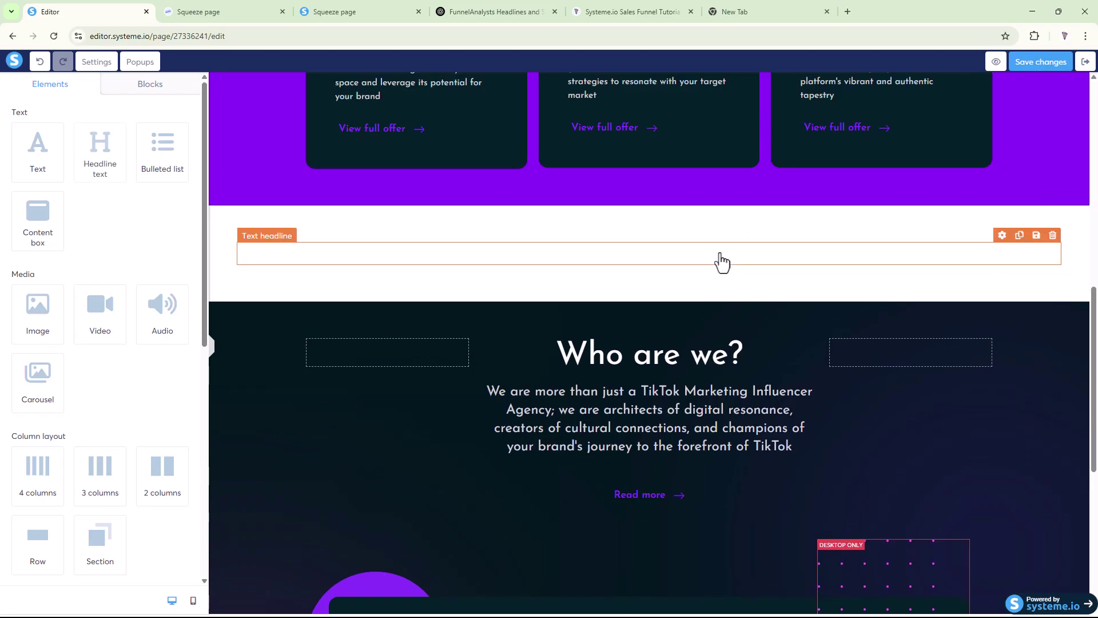
drag(100, 306, 630, 259)
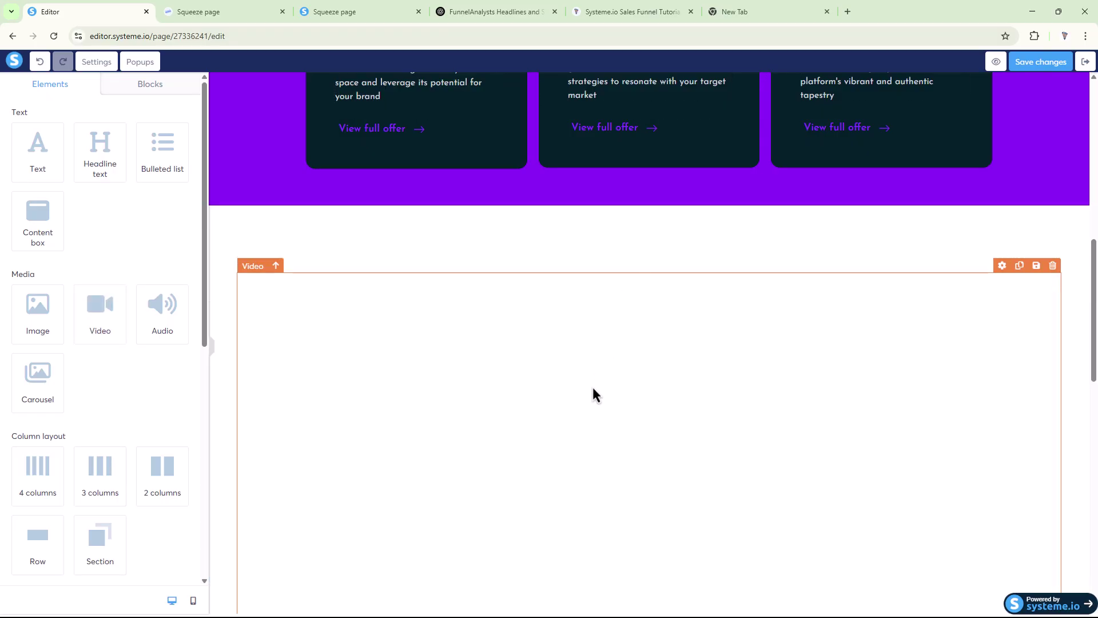
scroll(589, 377, down, 6)
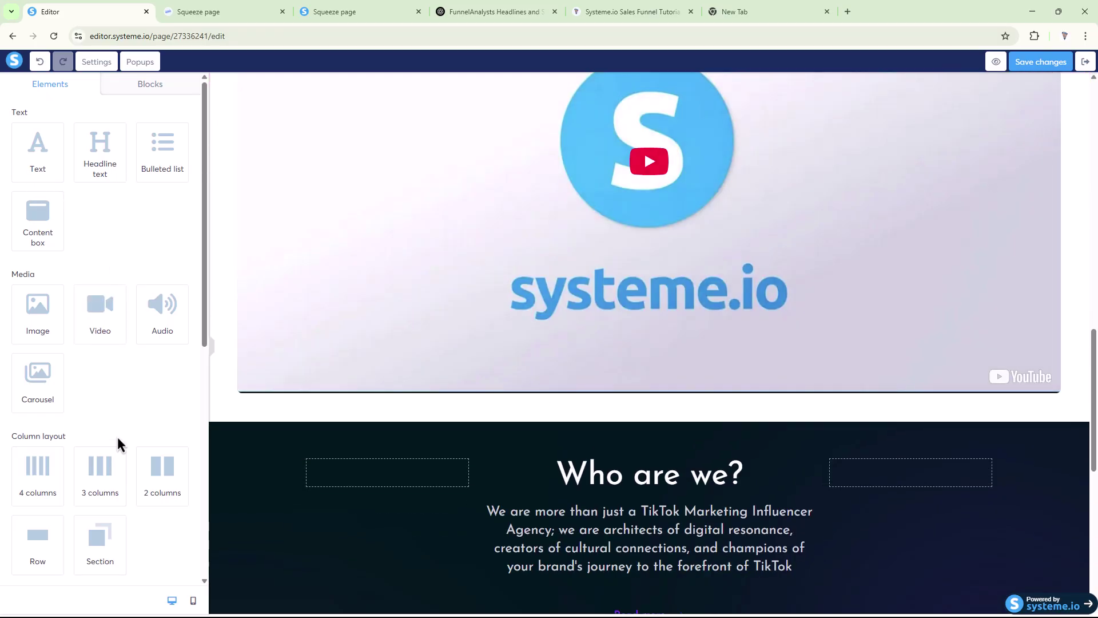
scroll(111, 418, down, 5)
drag(97, 338, 639, 397)
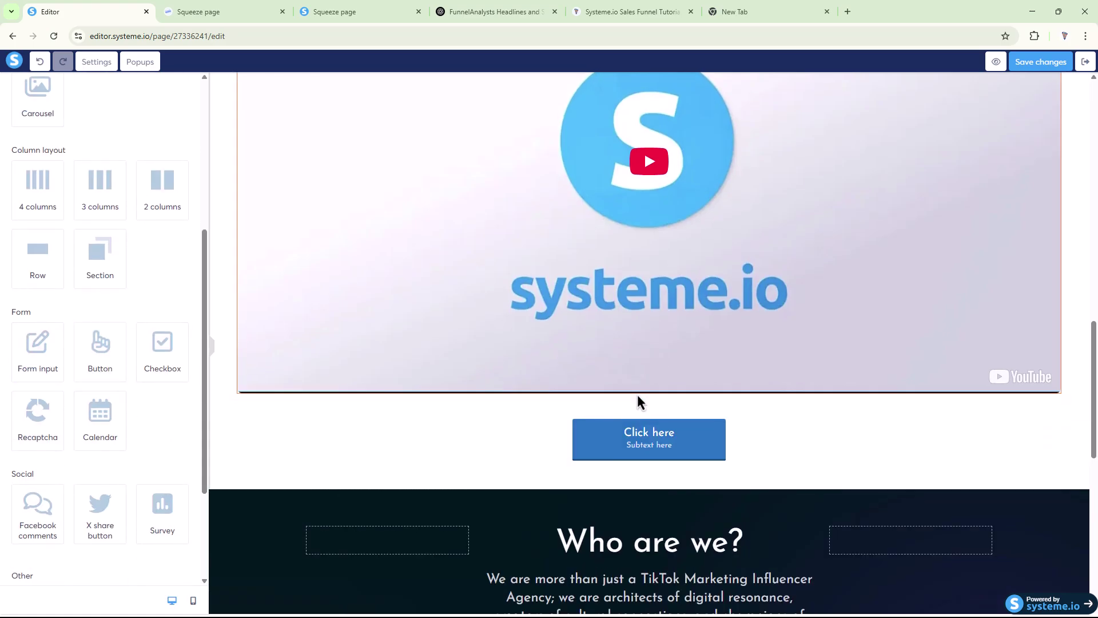
Step: Set the content width of the white video section to Medium
scroll(640, 391, up, 6)
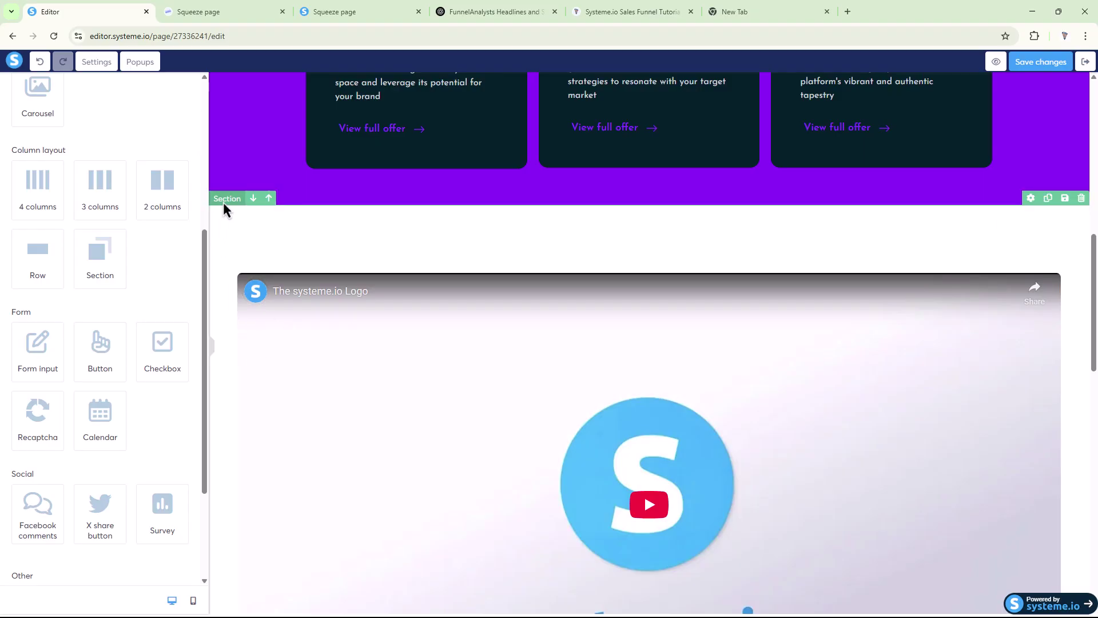
click(223, 203)
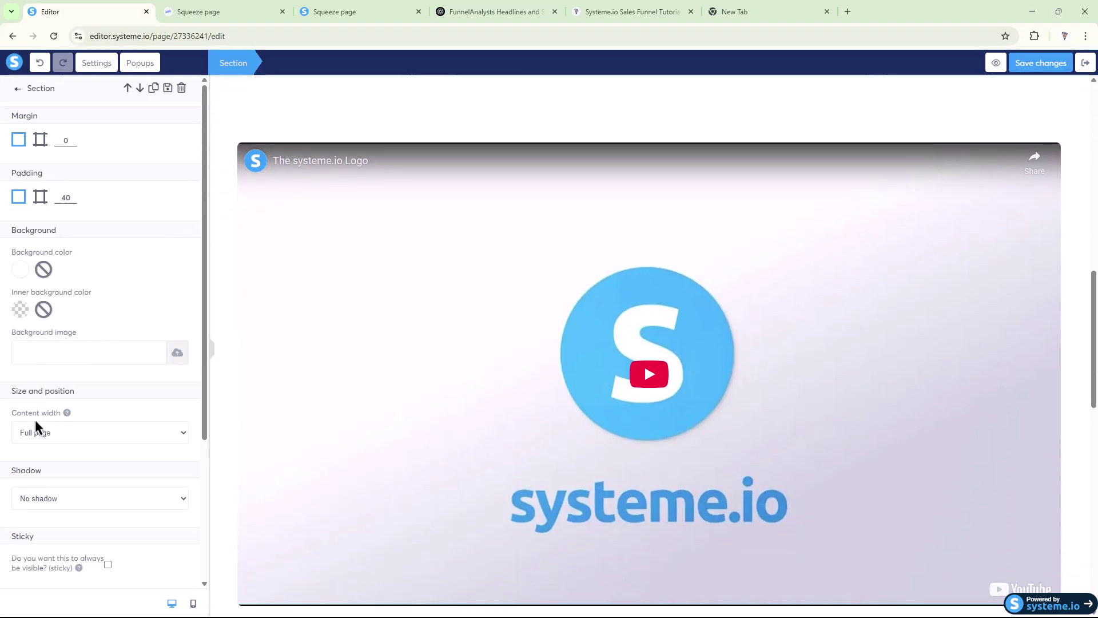
click(56, 432)
click(36, 479)
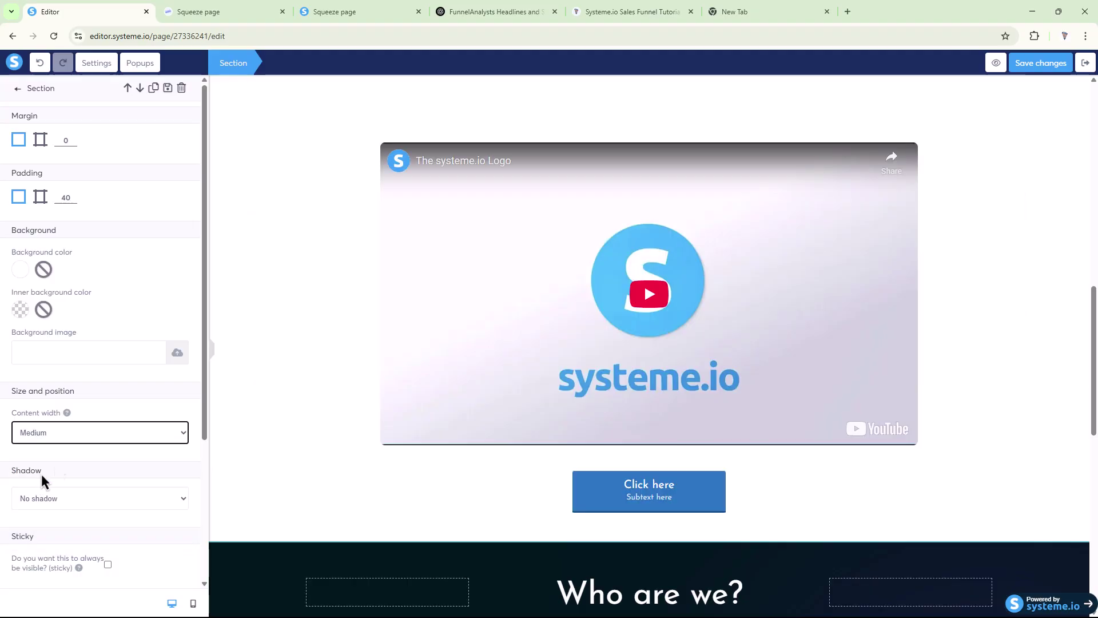
click(275, 125)
Step: Color the placeholder headline text above the video black
scroll(343, 198, up, 3)
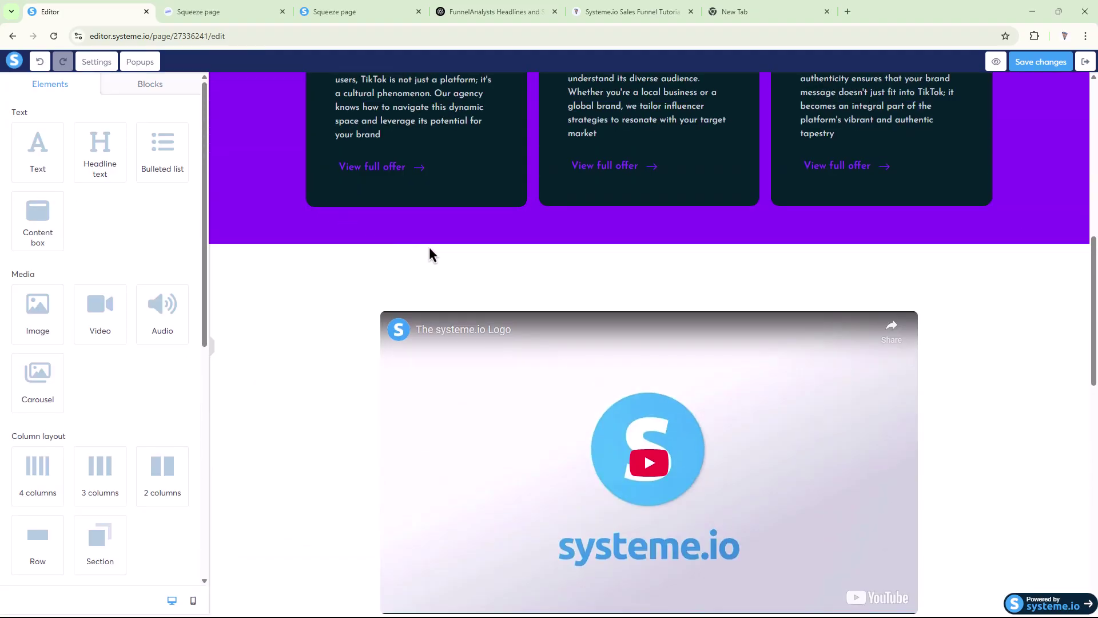
scroll(424, 245, down, 2)
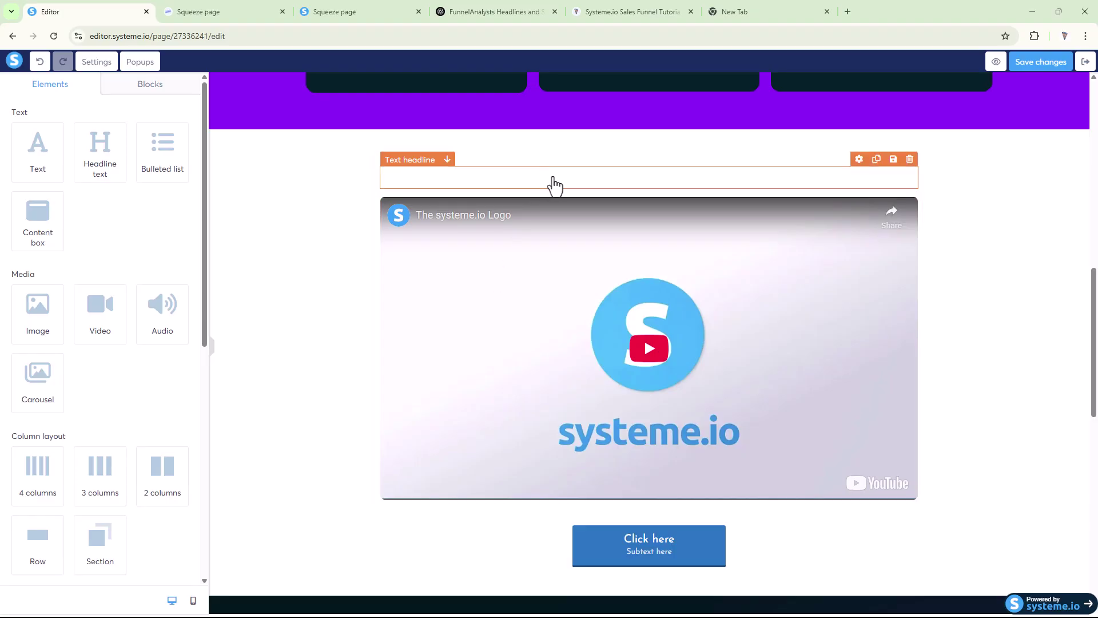
click(554, 181)
triple_click(557, 179)
click(589, 160)
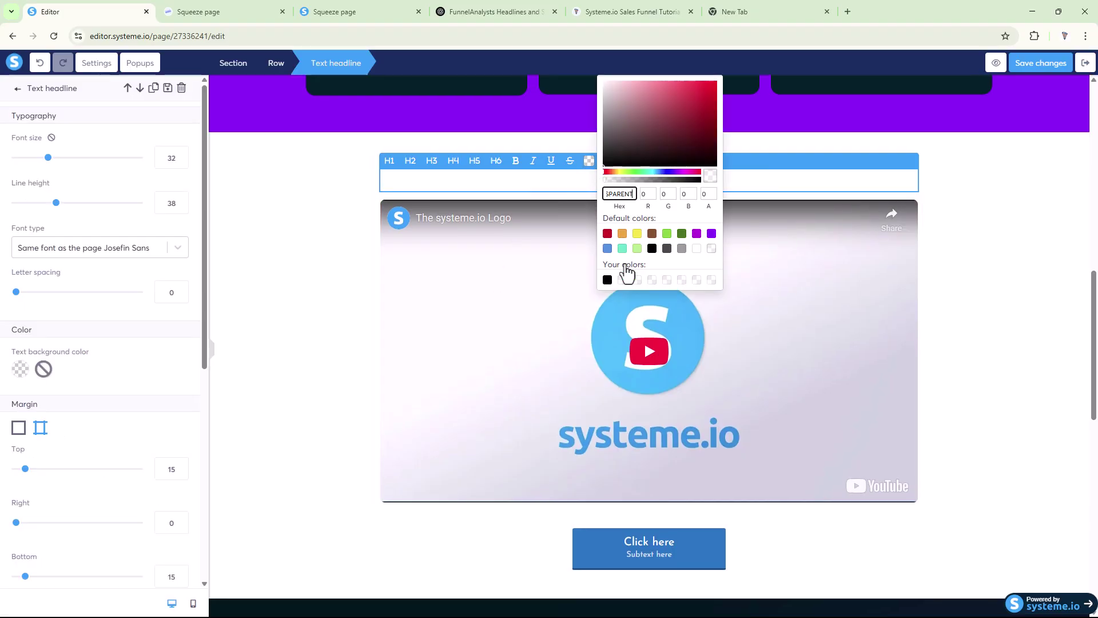
click(652, 250)
click(304, 240)
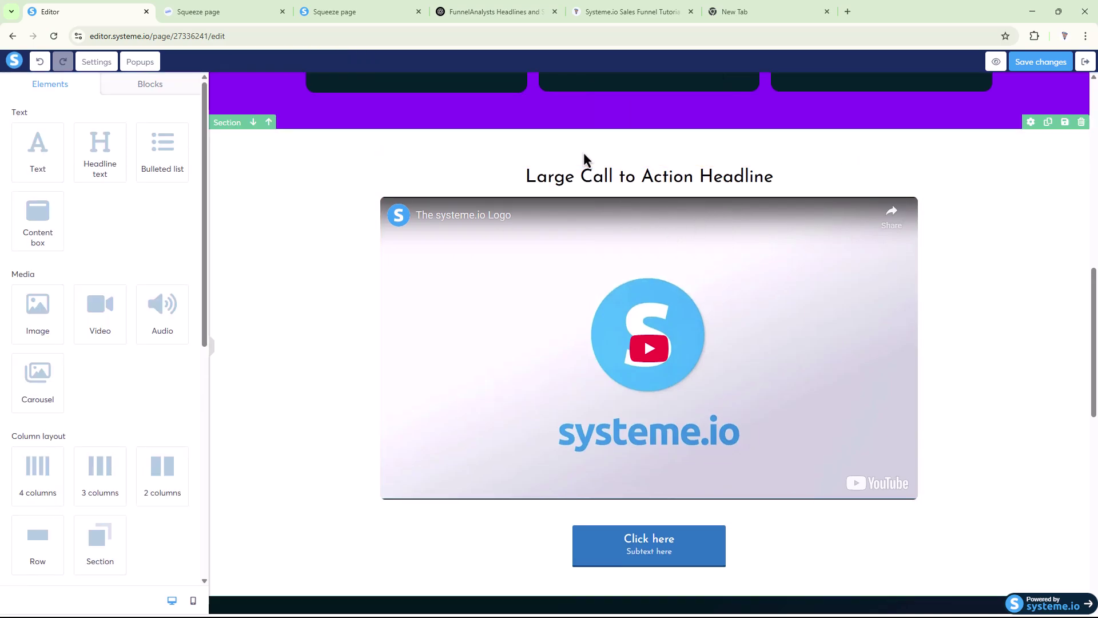
Step: Replace the headline above the video with ChatGPT's idea "Smart Funnels. Higher Conversions. Bigger Profits." and color it black
click(492, 11)
scroll(507, 366, down, 1)
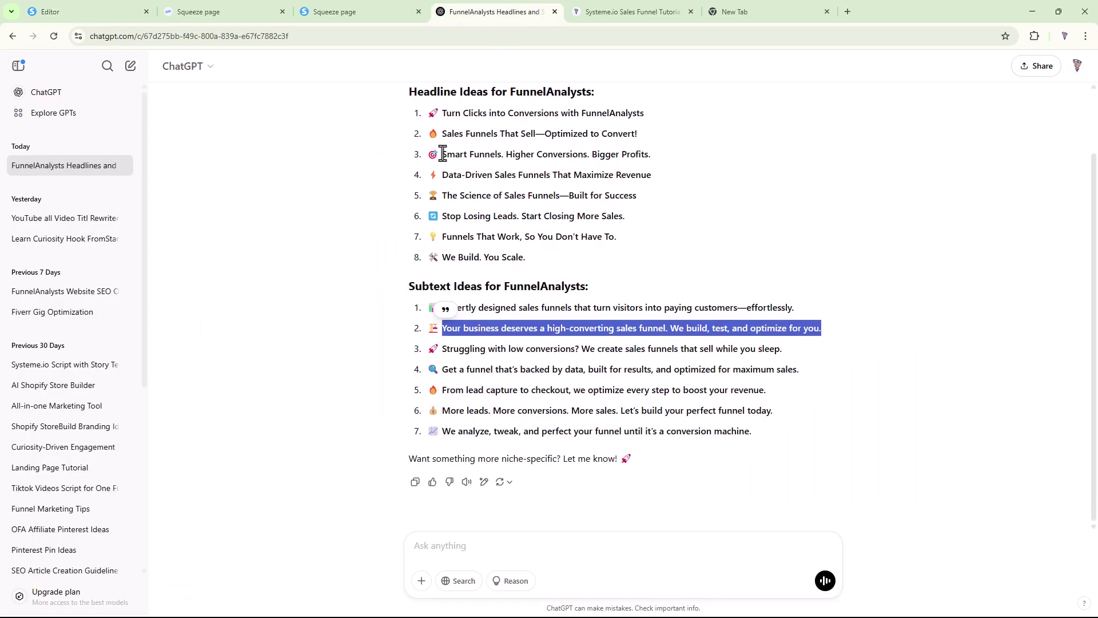
drag(442, 154, 732, 165)
click(86, 11)
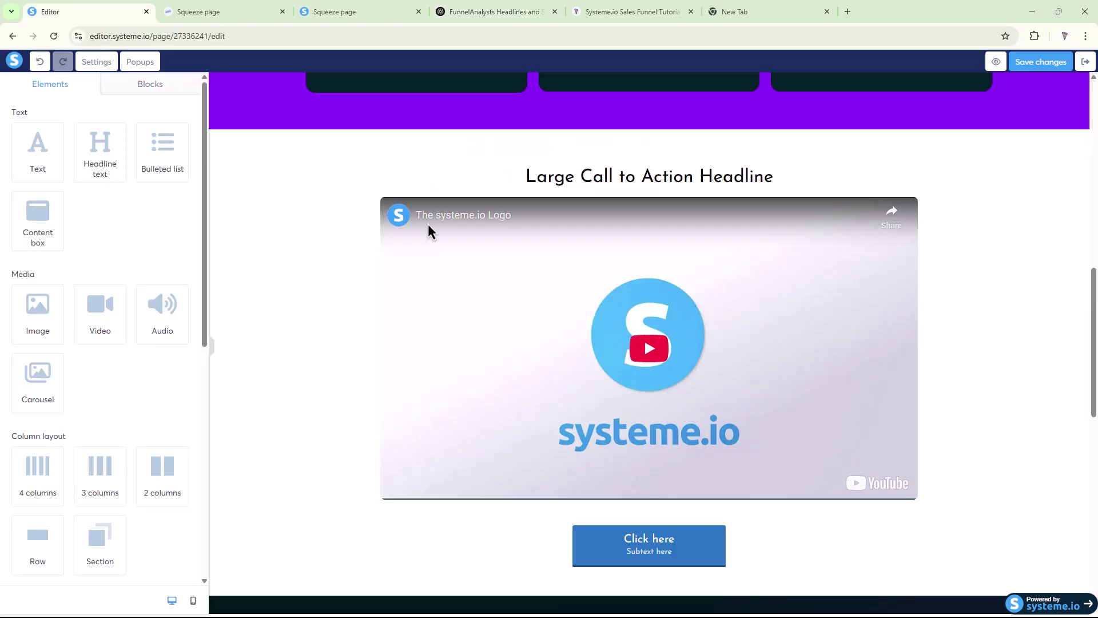
triple_click(584, 178)
key(BackSpace)
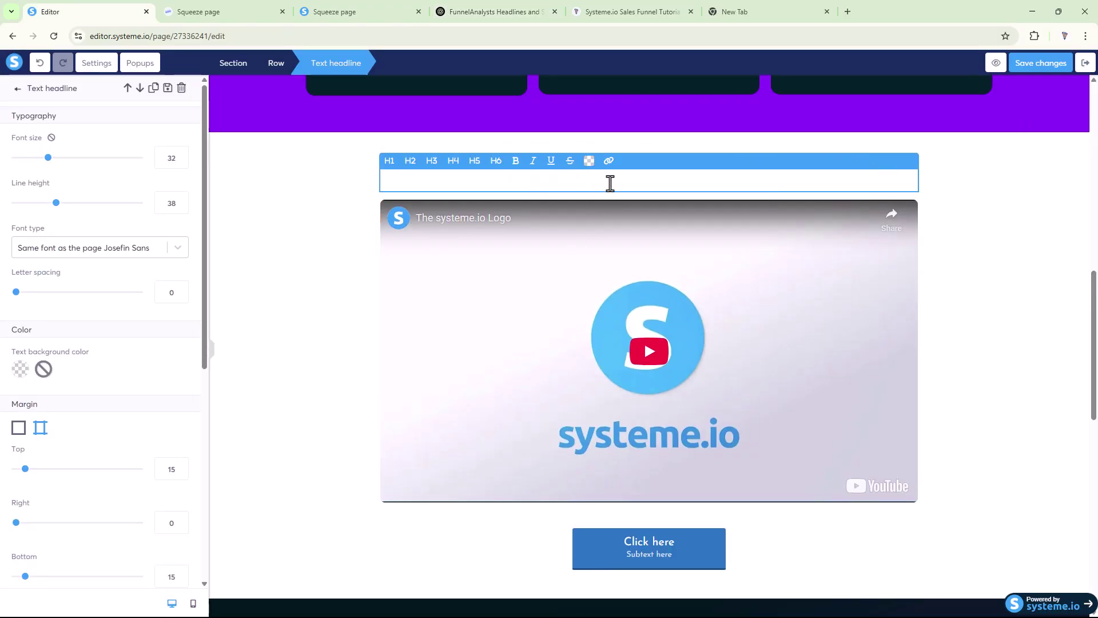
text(Smart Funnels. Higher Conversions. Bigger Profits.)
click(590, 165)
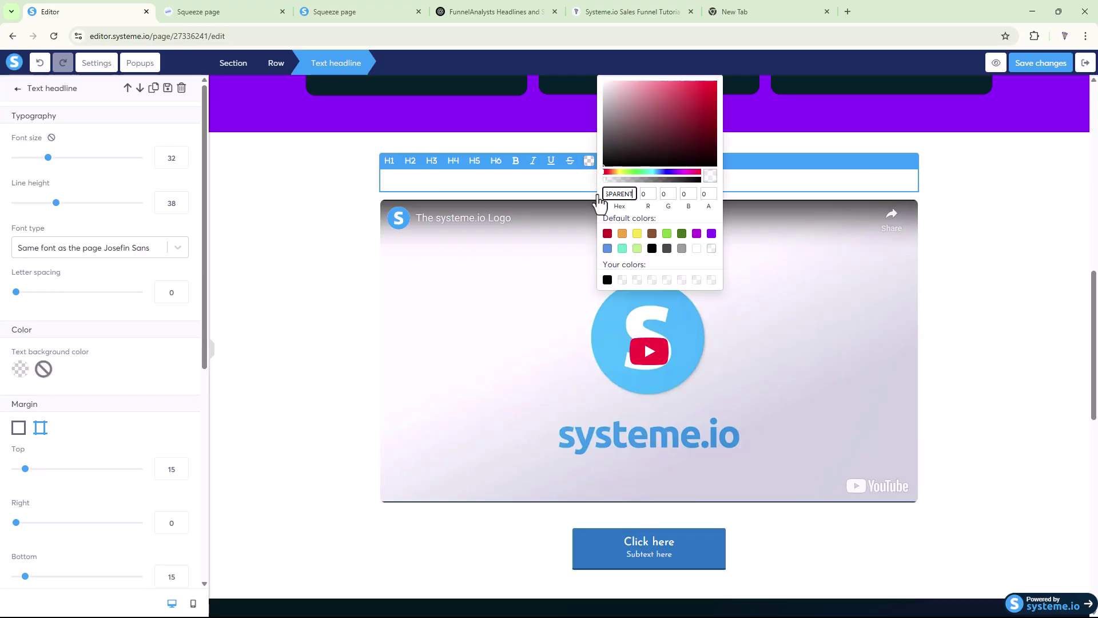
click(652, 249)
Step: Set the font size of the headline above the video to 57 and its line height to 67
double_click(532, 179)
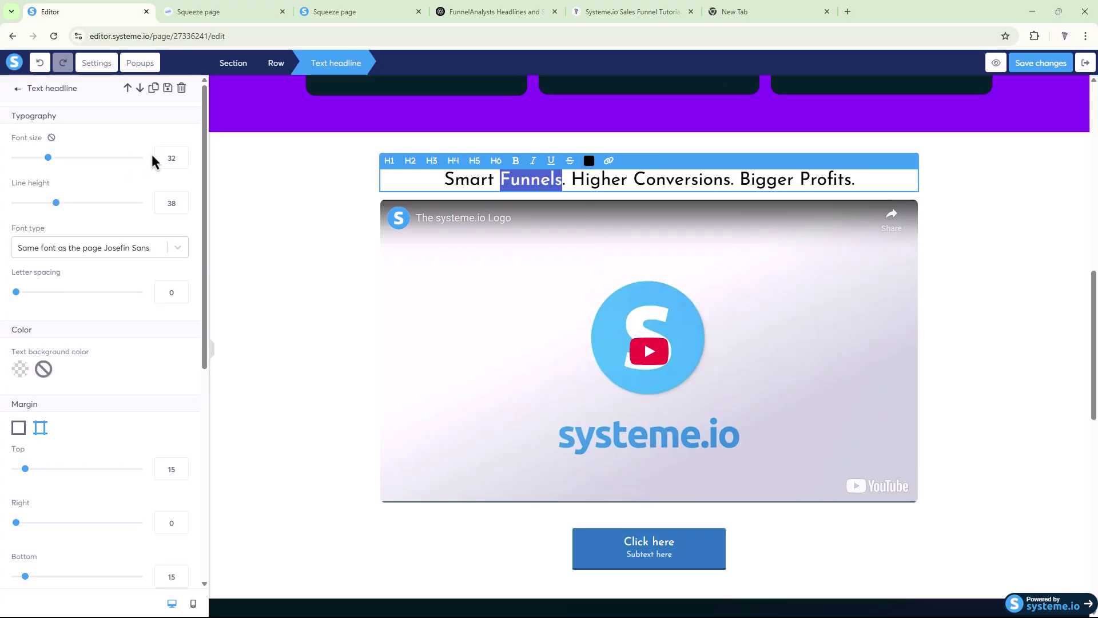
drag(48, 158, 81, 157)
drag(56, 209, 95, 216)
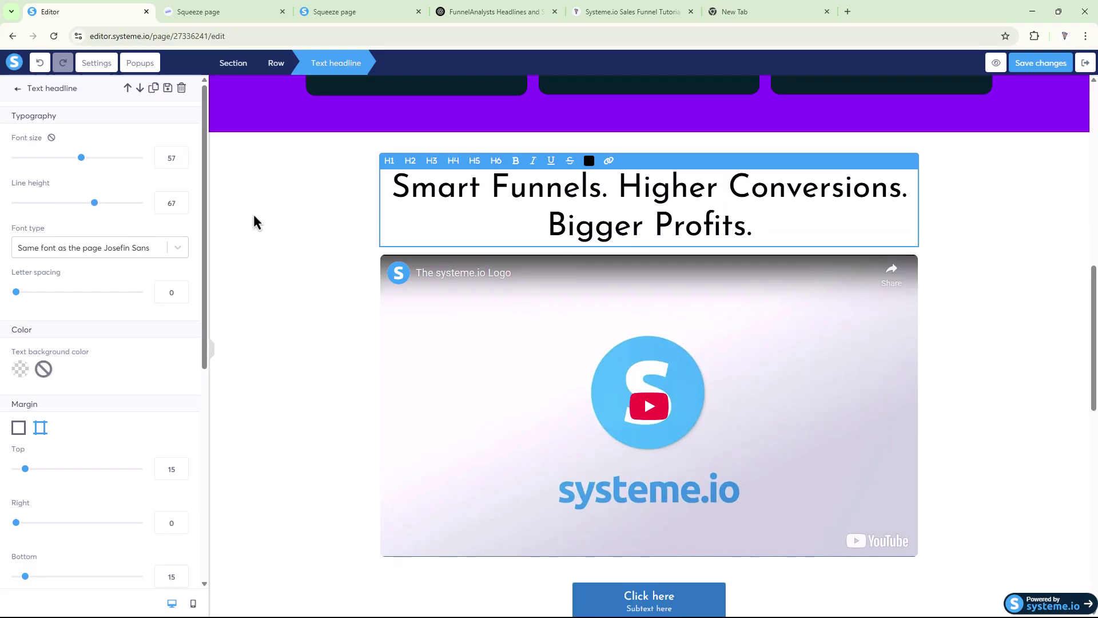
Step: Set the headline's font to the Google font Inter in the Semi-bold 600 style
click(83, 247)
click(53, 315)
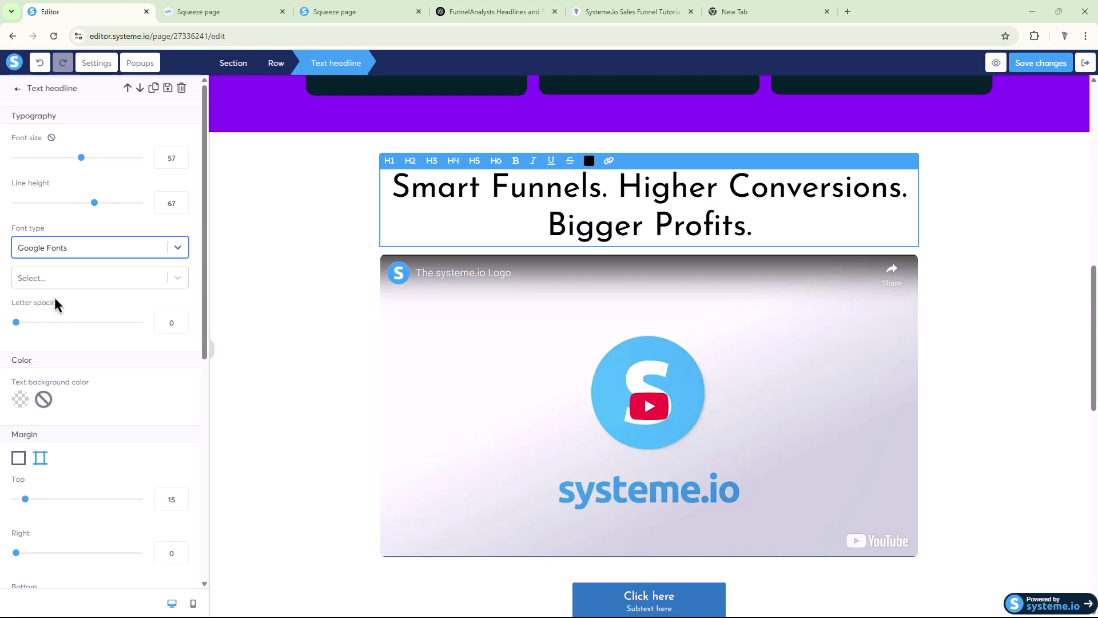
click(50, 277)
text(Inter)
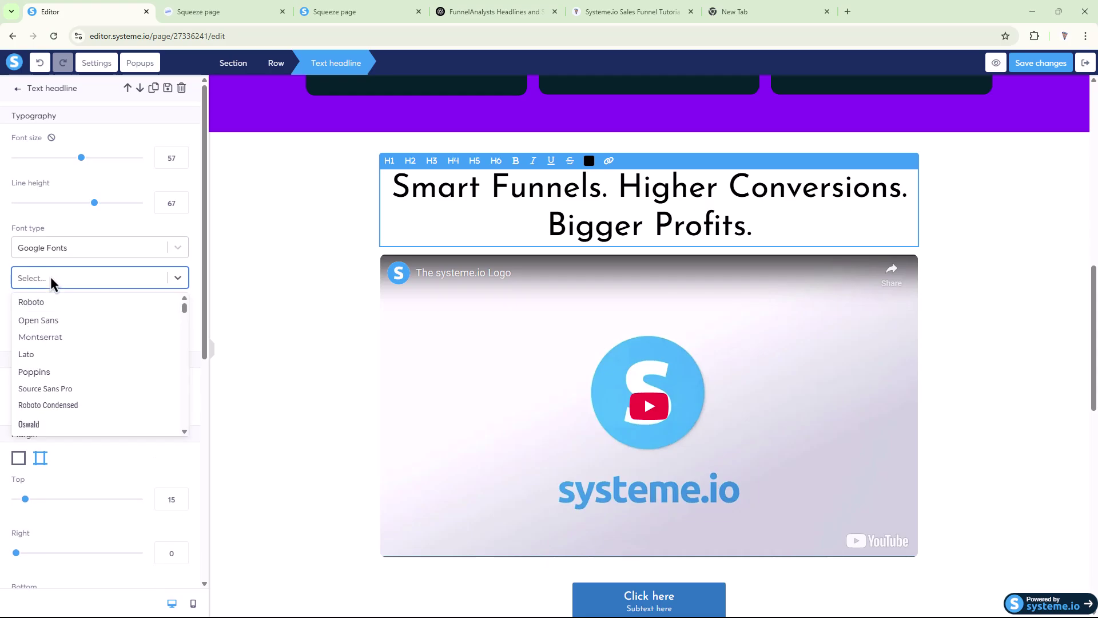
key(Return)
click(61, 326)
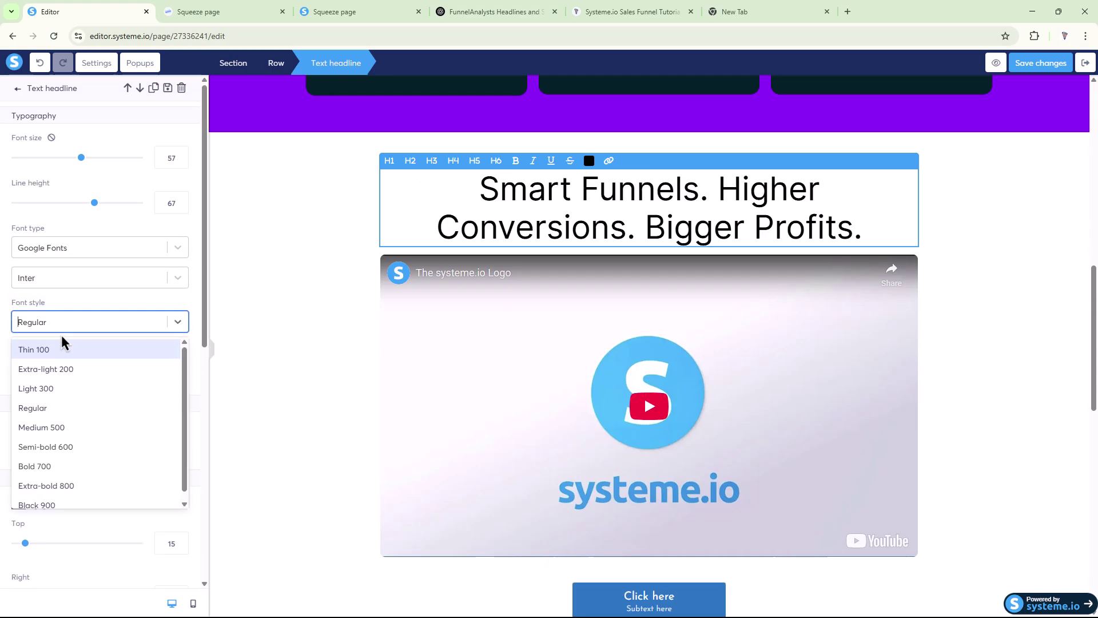
click(47, 446)
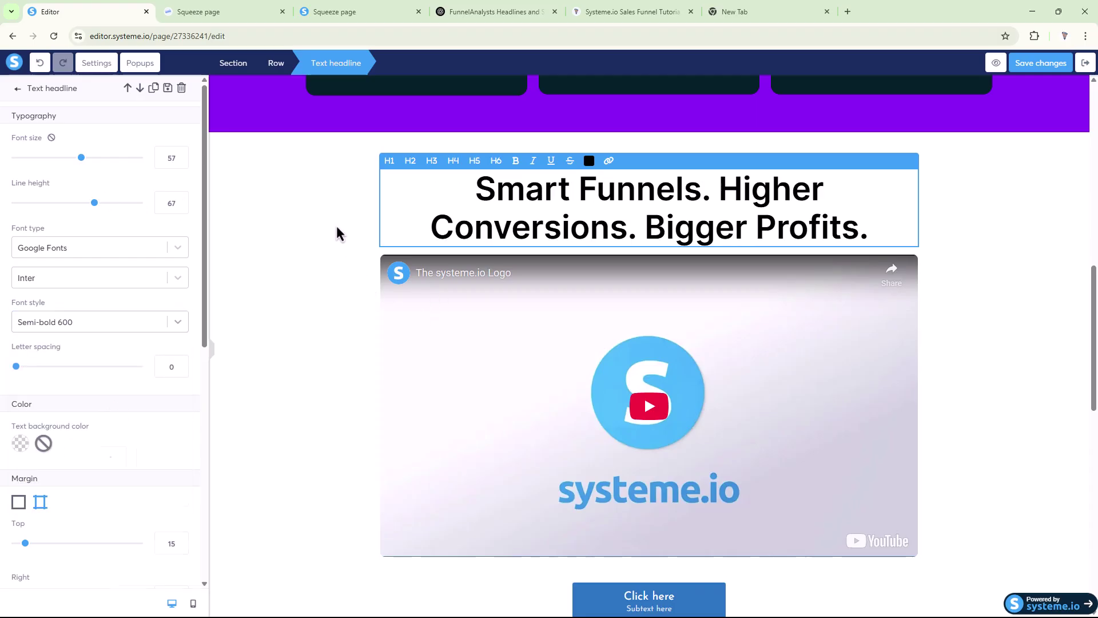
click(338, 232)
Step: Open the FunnelAnalysts YouTube channel's videos and copy the link of the email marketing campaign setup tutorial
scroll(433, 338, up, 1)
scroll(433, 338, down, 3)
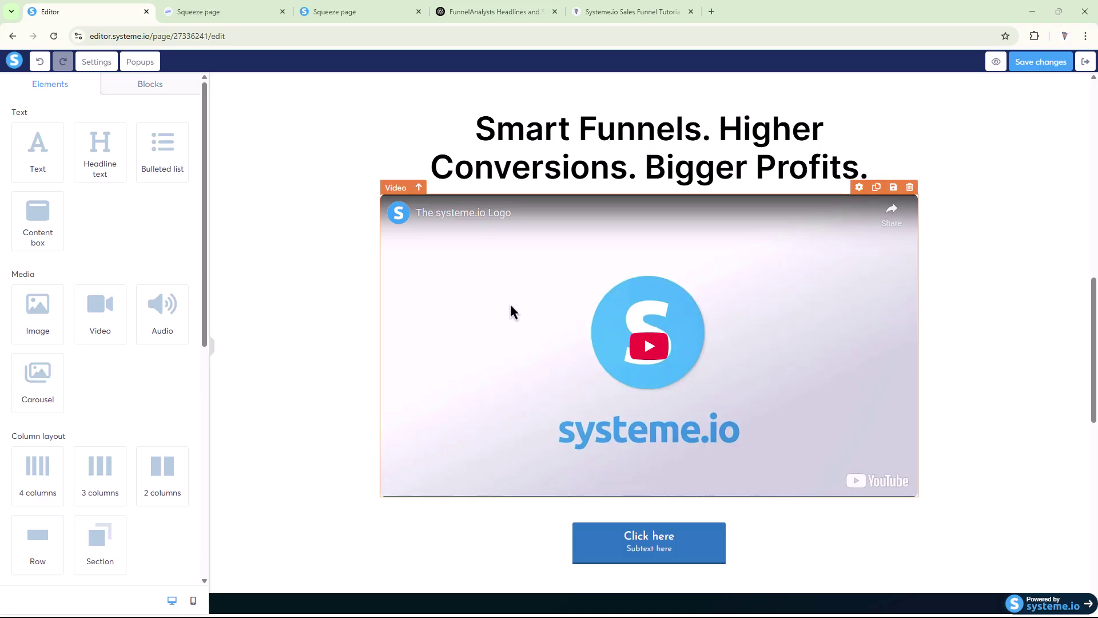
click(605, 10)
click(809, 108)
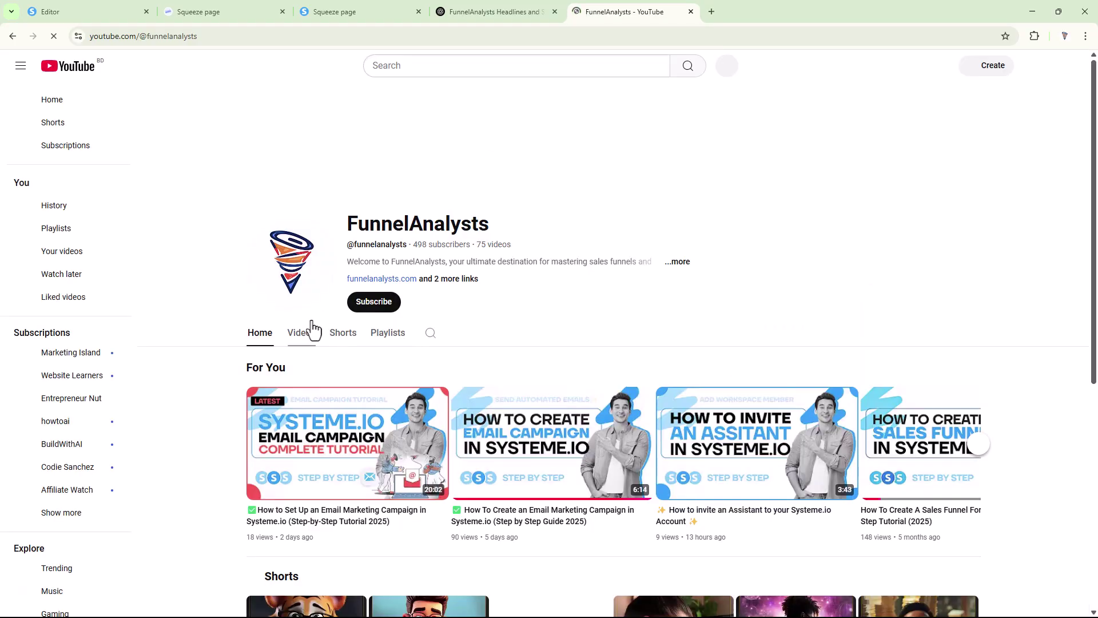
click(303, 334)
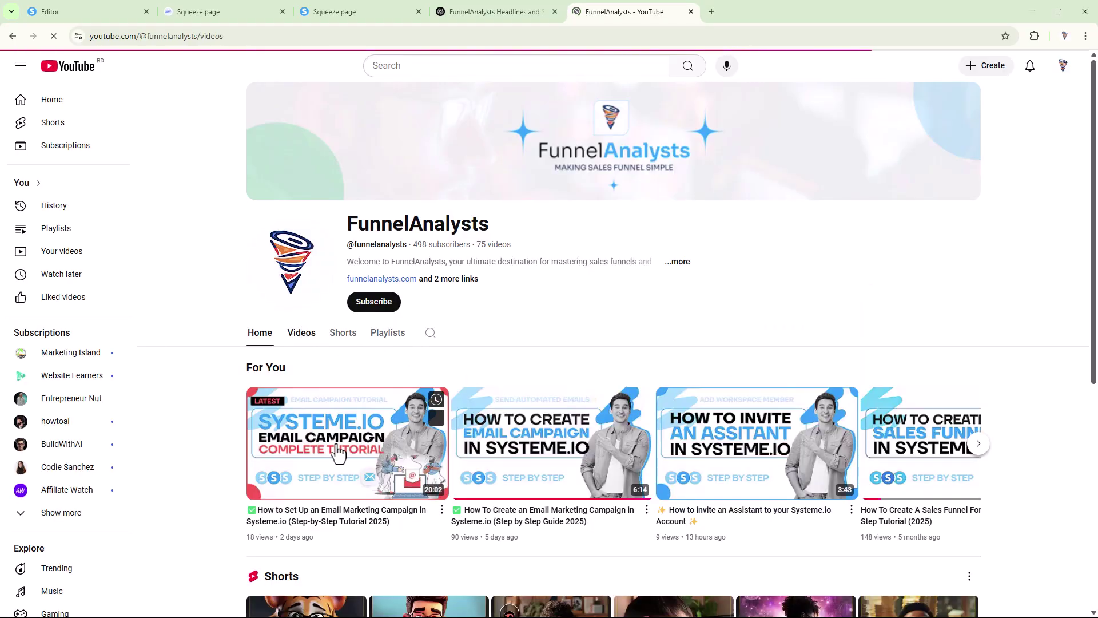
right_click(523, 423)
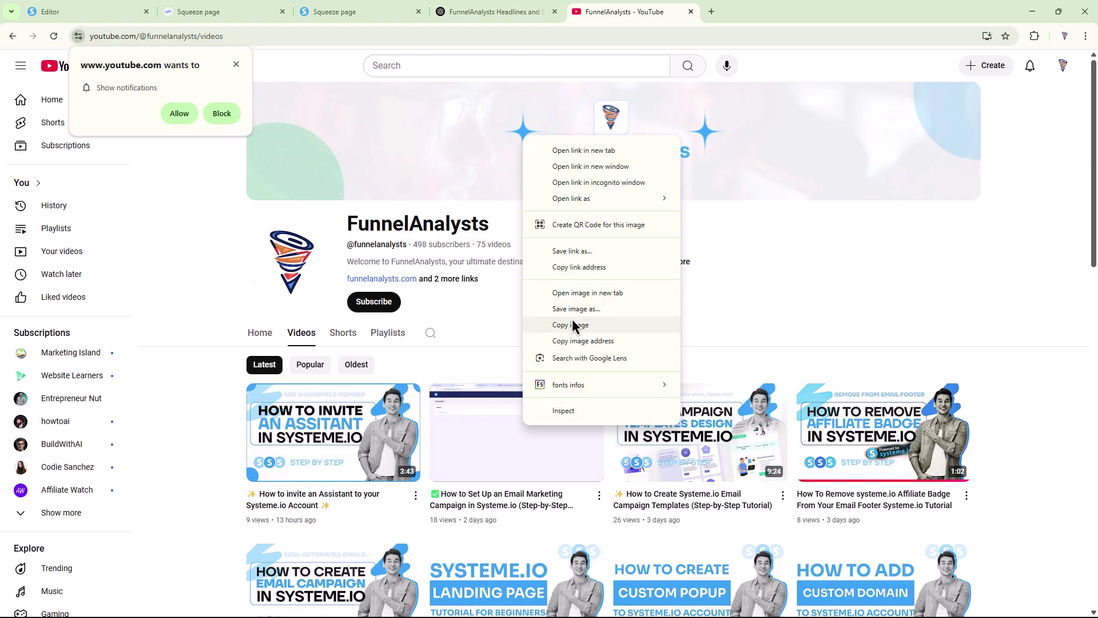
click(571, 267)
Step: Return to the page editor and replace the video element's URL with the copied link of the email marketing campaign tutorial
click(354, 12)
click(80, 11)
click(582, 337)
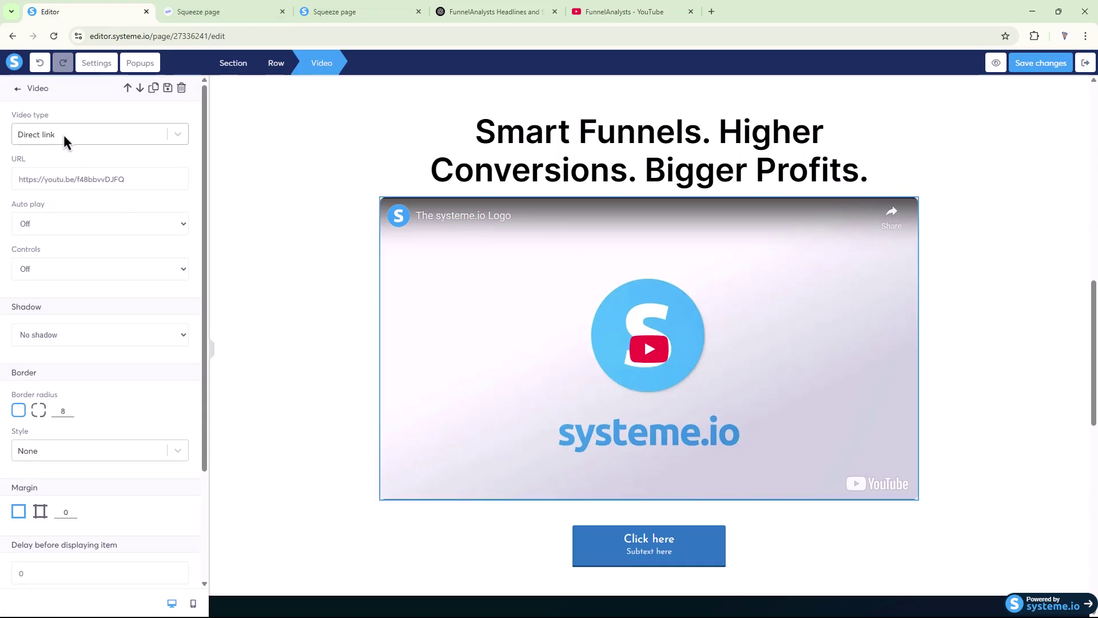
triple_click(42, 179)
key(ctrl+v)
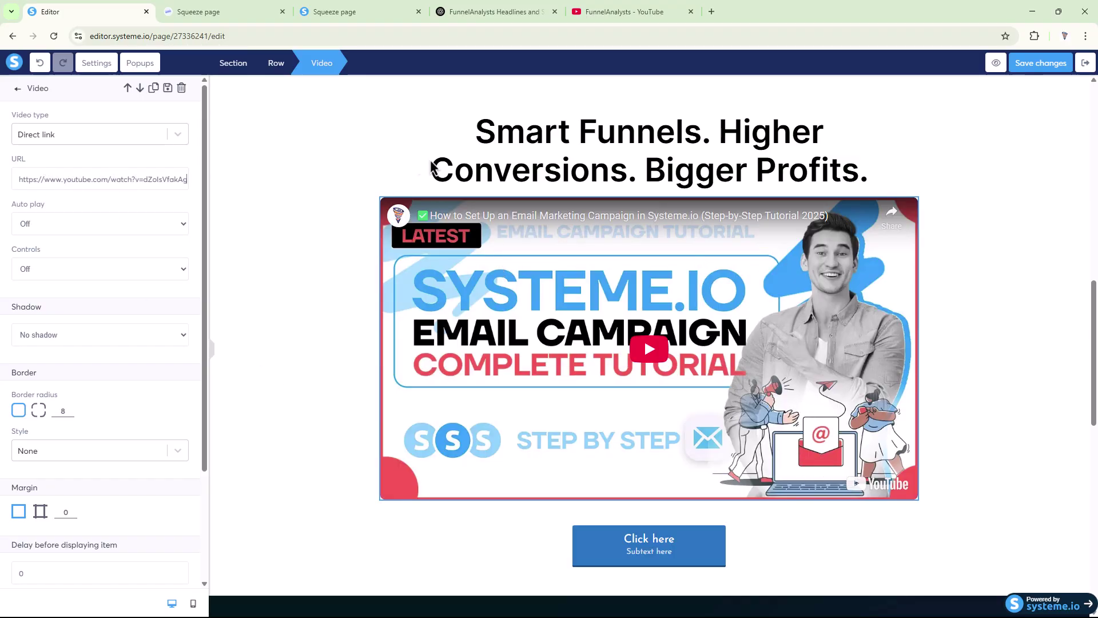
Step: Change the text of the button below the video to "Subscribe to our YouTube Channel" and clear its subtext
click(658, 561)
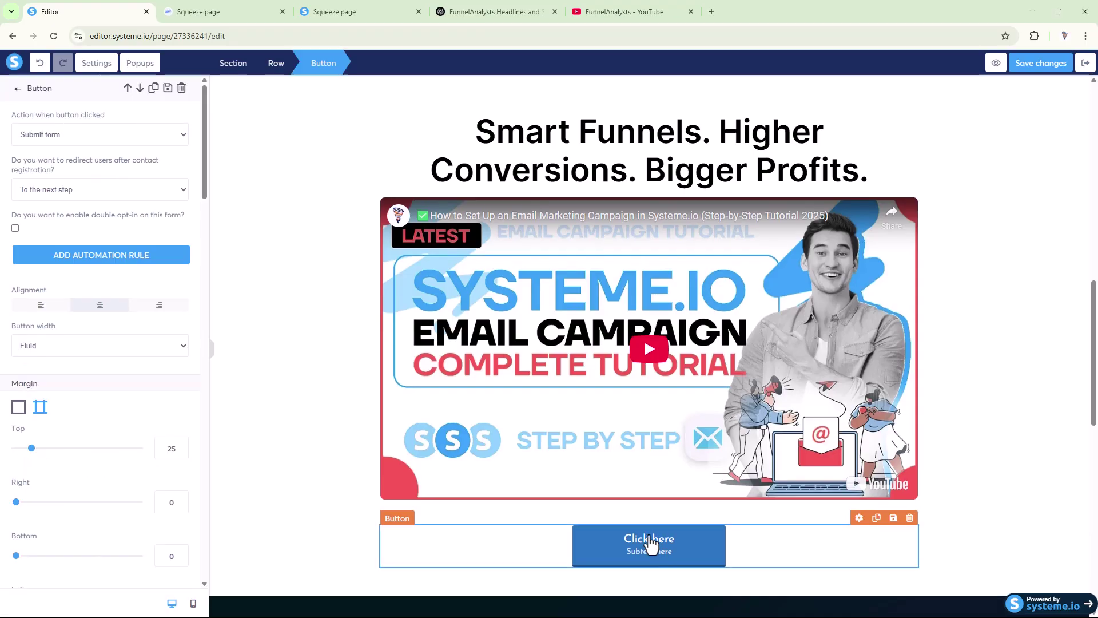
scroll(46, 449, down, 3)
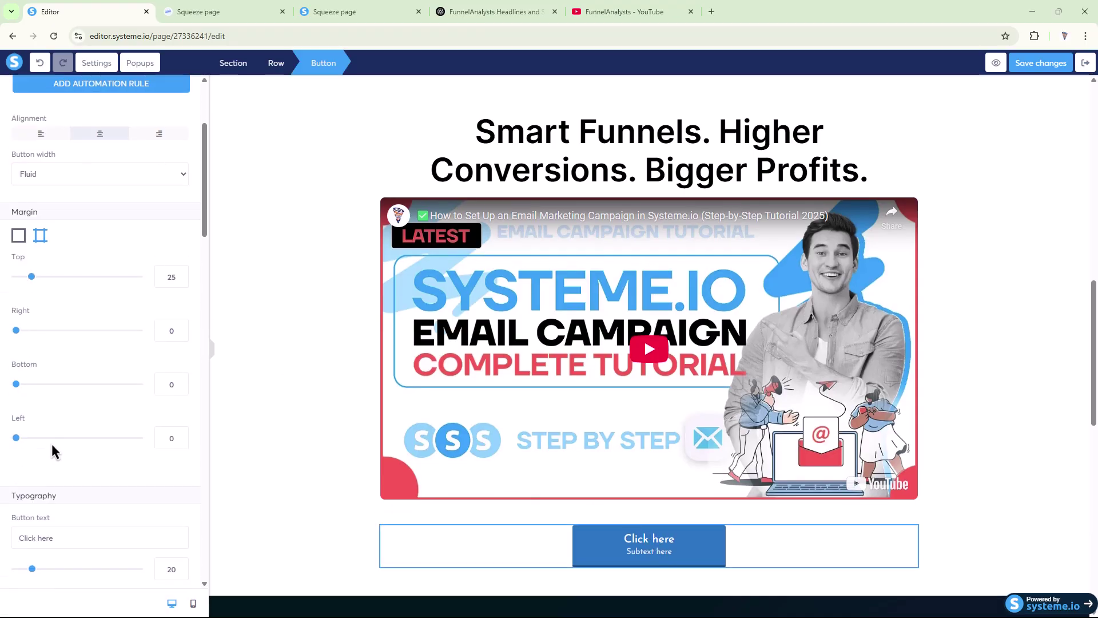
scroll(49, 445, up, 3)
scroll(49, 443, down, 7)
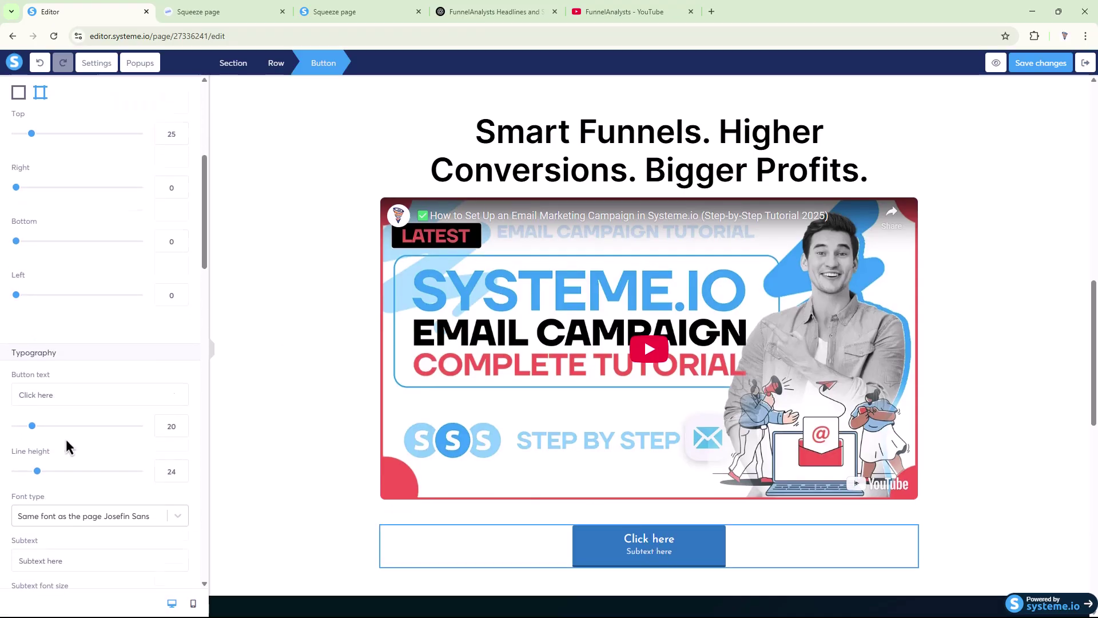
drag(83, 309, 2, 327)
text(S)
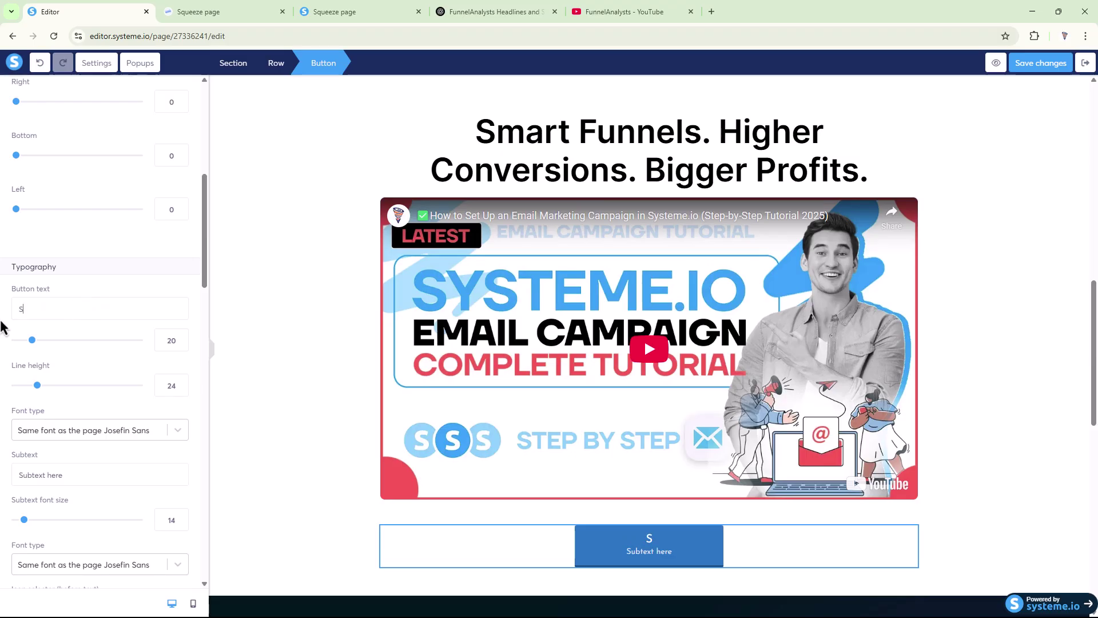
text(ubscribe to our YouTube Channel)
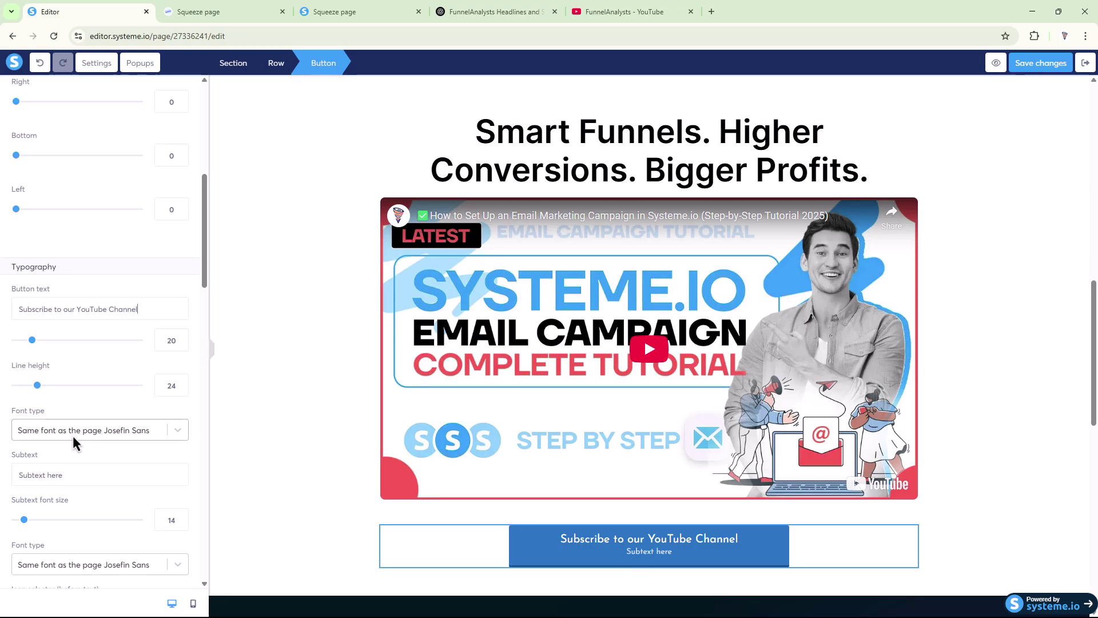
drag(90, 475, 34, 467)
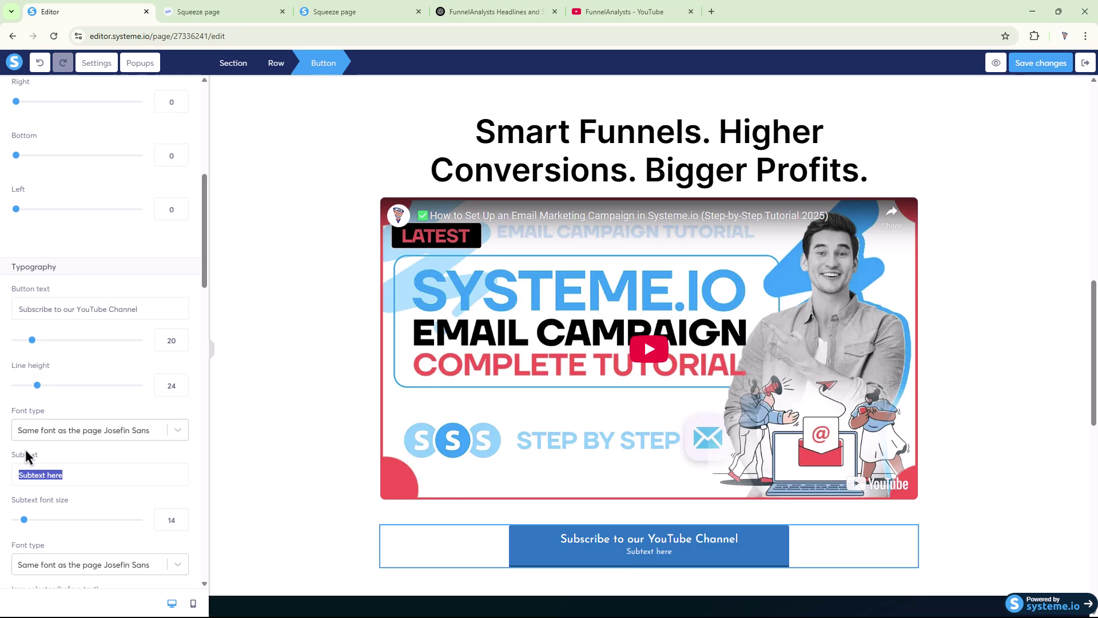
key(BackSpace)
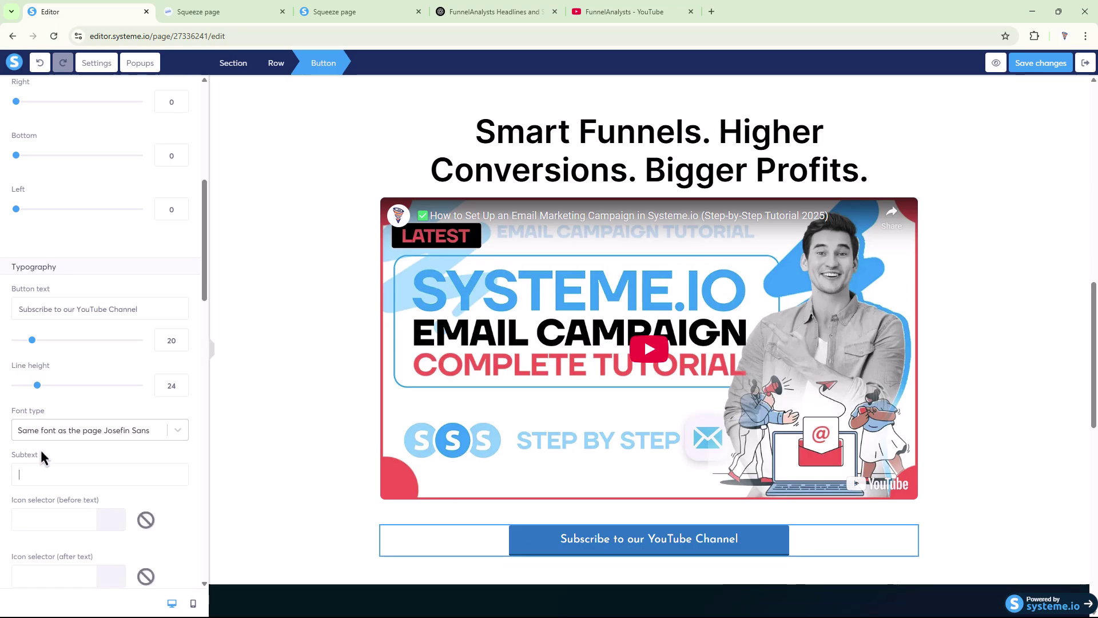
Step: Give the subscribe button a black background and remove its border color
scroll(41, 457, down, 5)
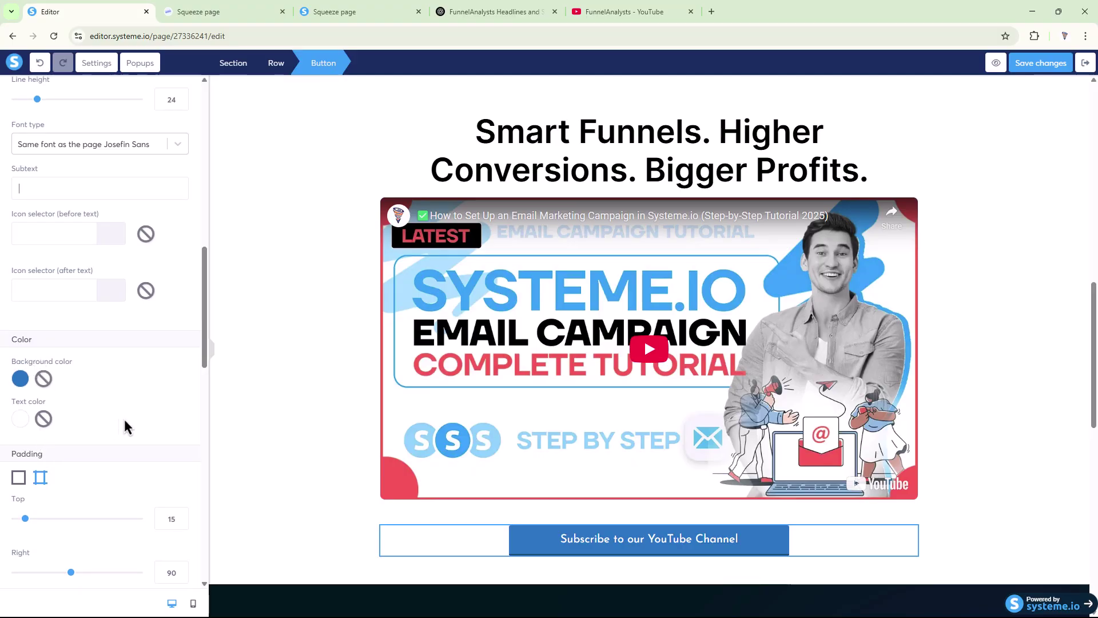
click(20, 378)
click(109, 459)
scroll(1, 243, down, 4)
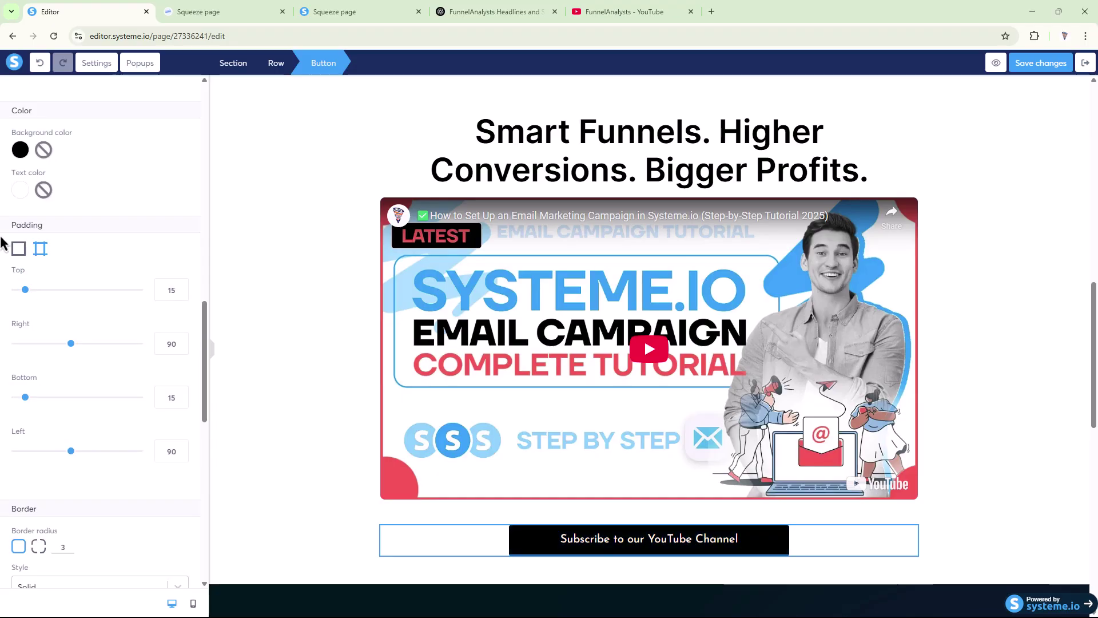
scroll(25, 393, down, 5)
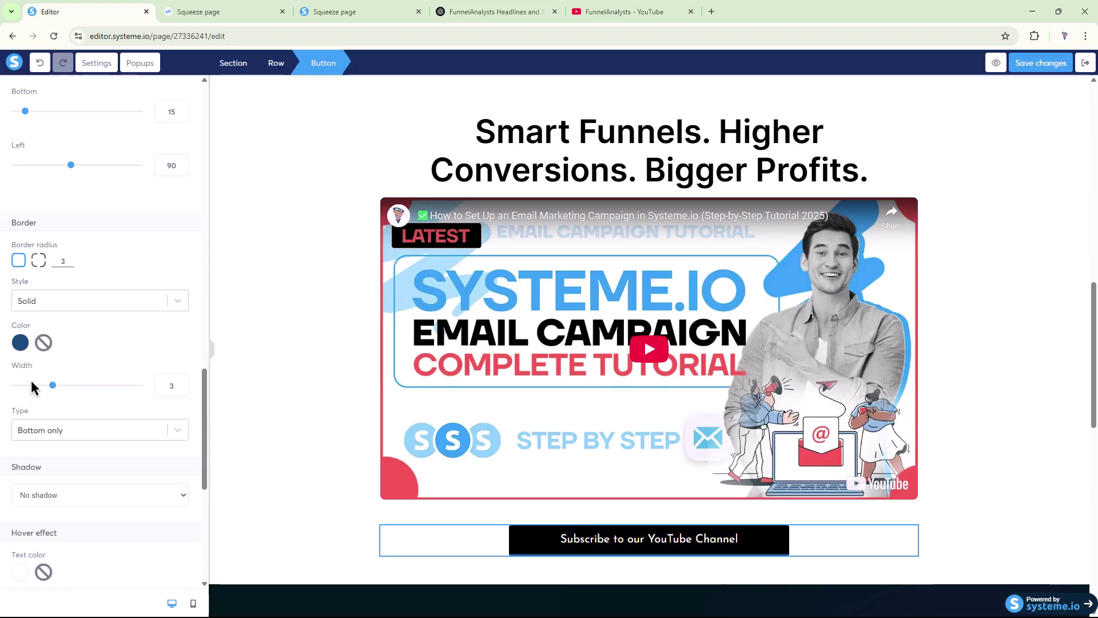
click(44, 342)
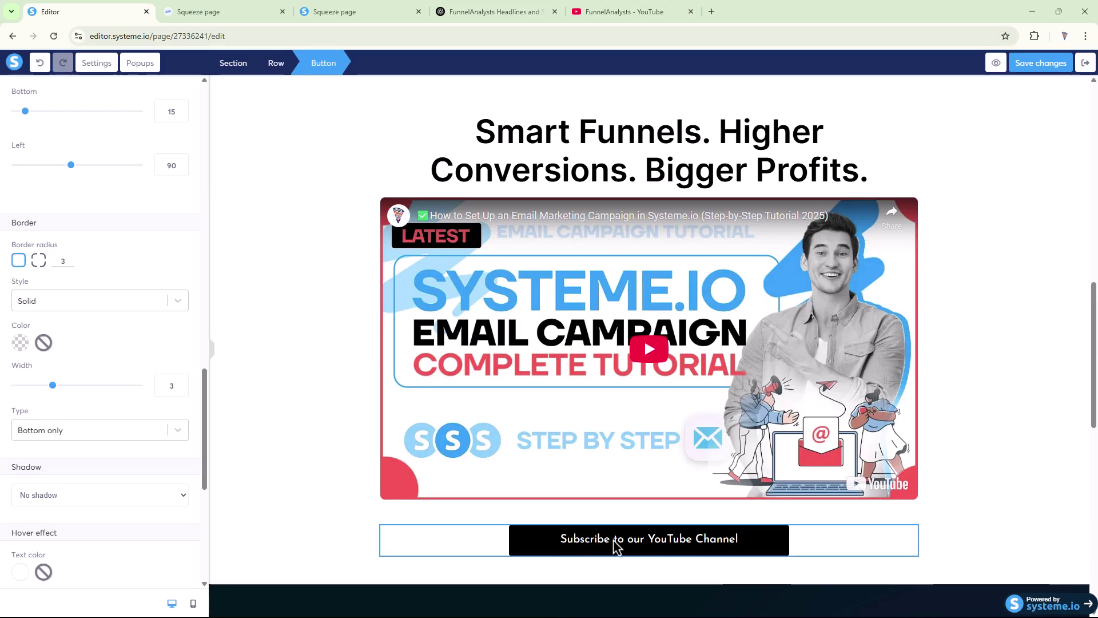
Step: Set the subscribe button's top and bottom padding to 20
scroll(58, 255, up, 5)
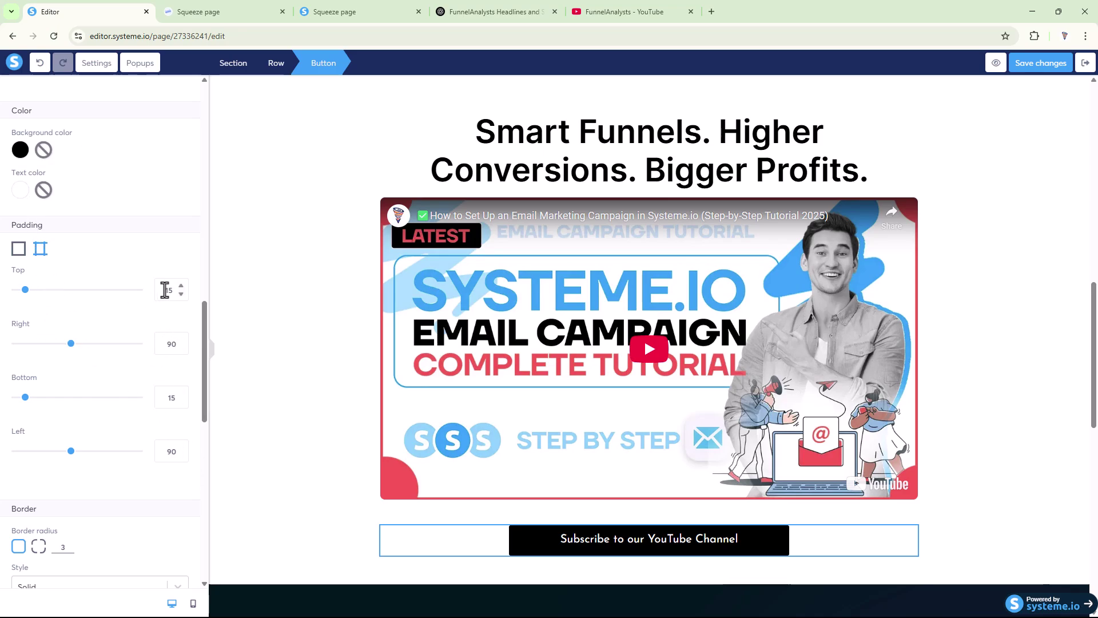
double_click(167, 292)
text(20)
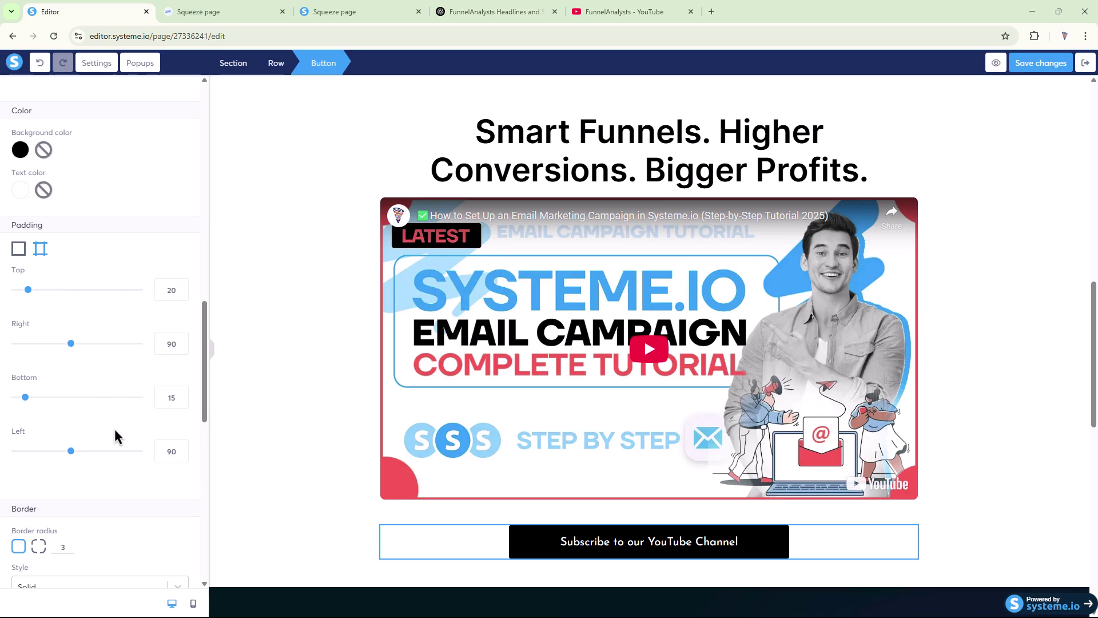
text(20)
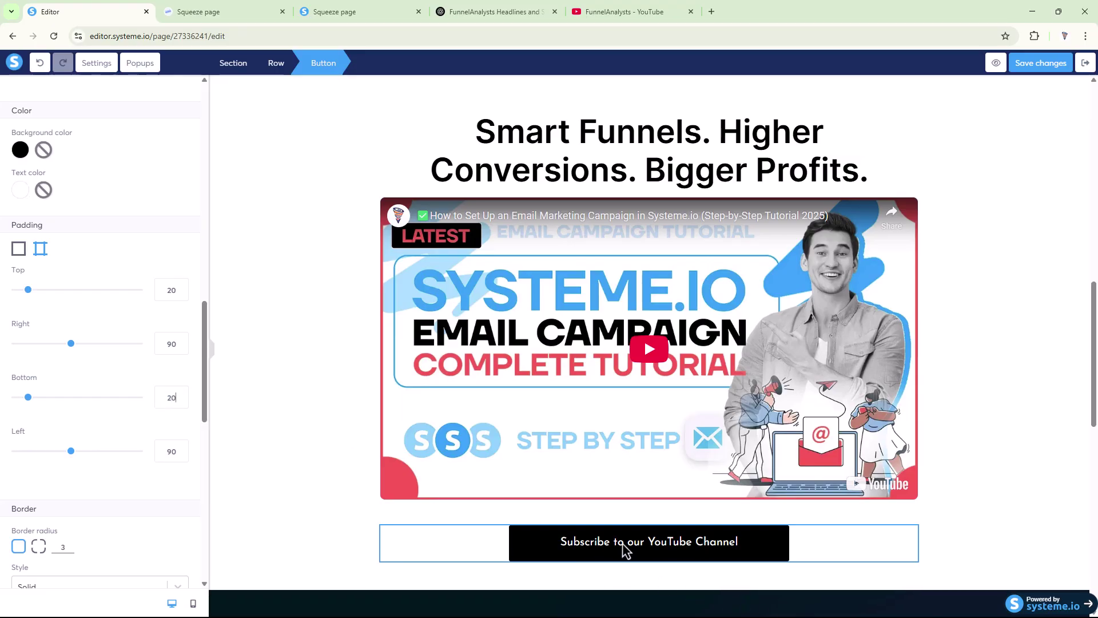
Step: Set the subscribe button's font to the Google font Inter
scroll(4, 314, up, 8)
click(69, 376)
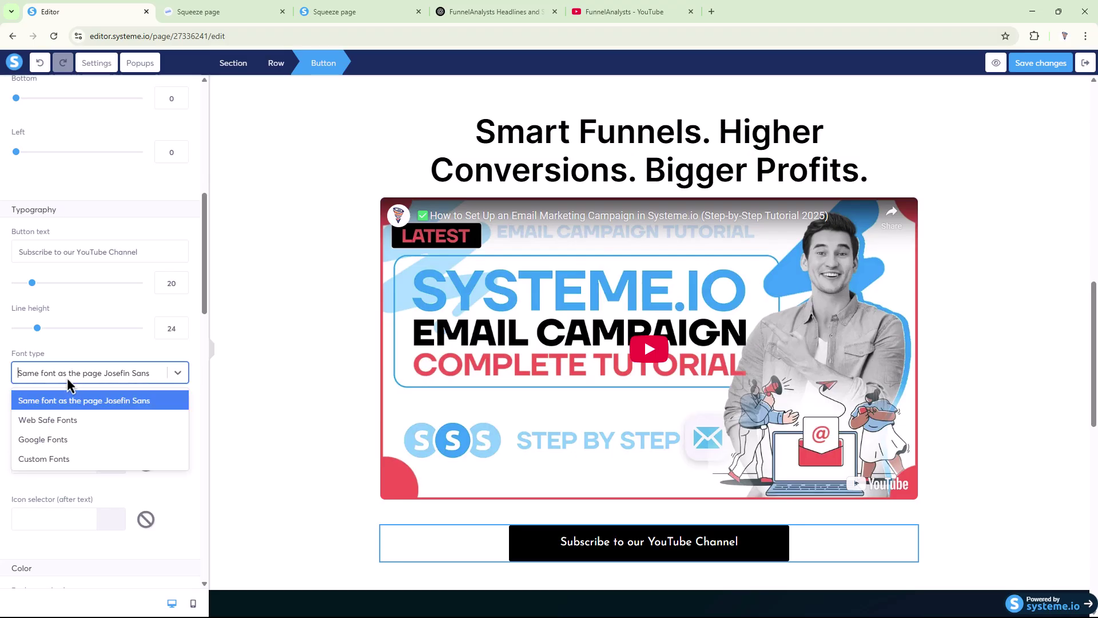
click(45, 439)
click(49, 400)
click(42, 423)
Step: Increase the font size of the subscribe button's text to about 24
scroll(166, 221, up, 8)
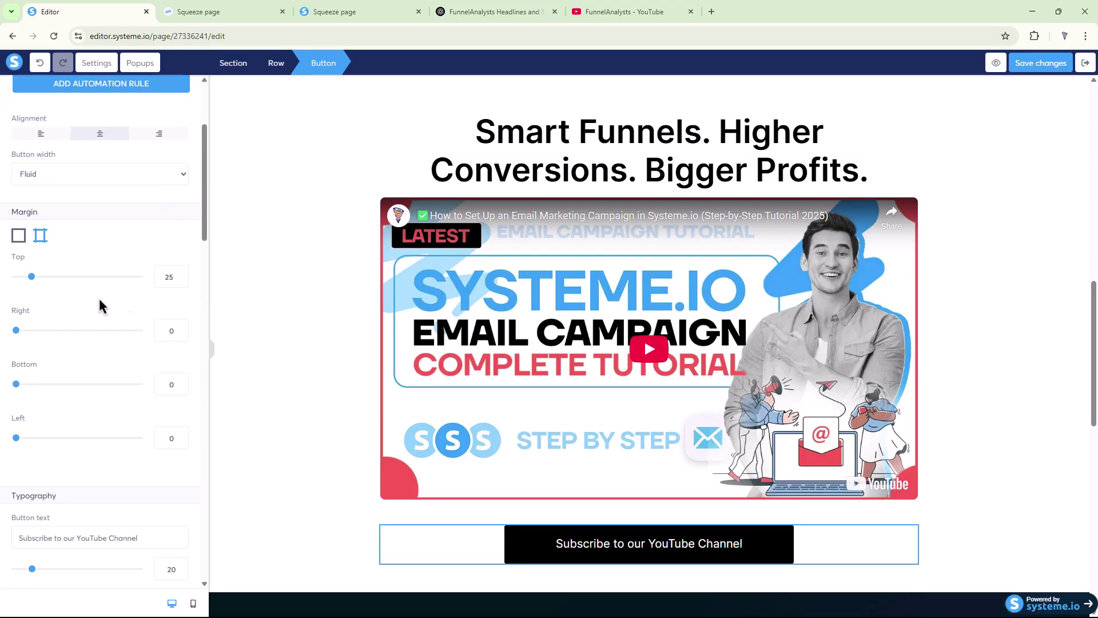
scroll(180, 438, down, 8)
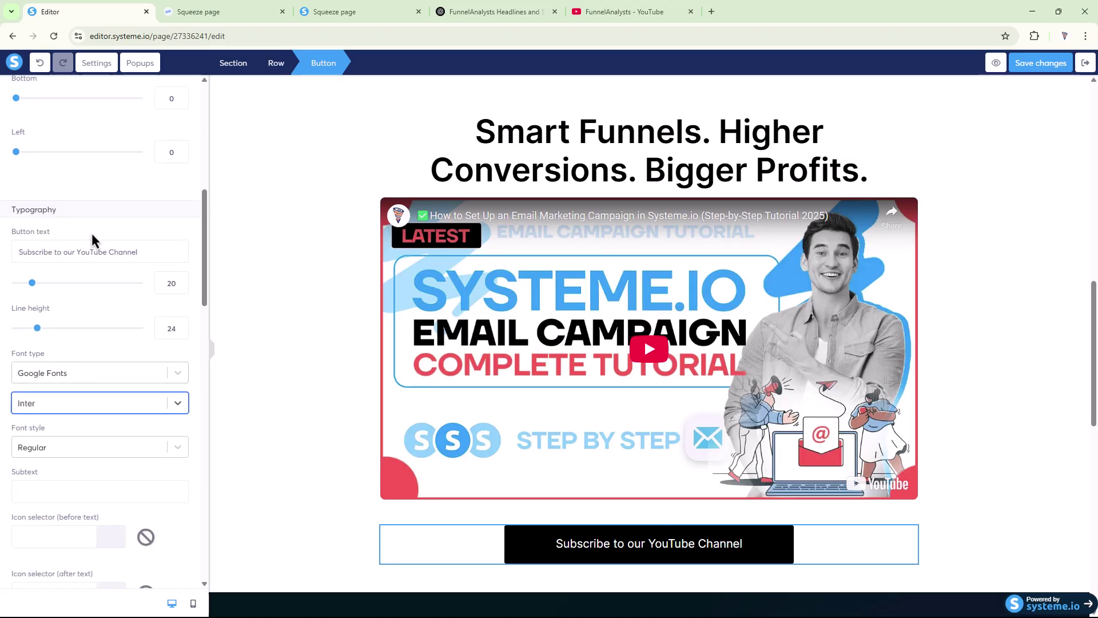
click(182, 281)
click(181, 280)
click(182, 281)
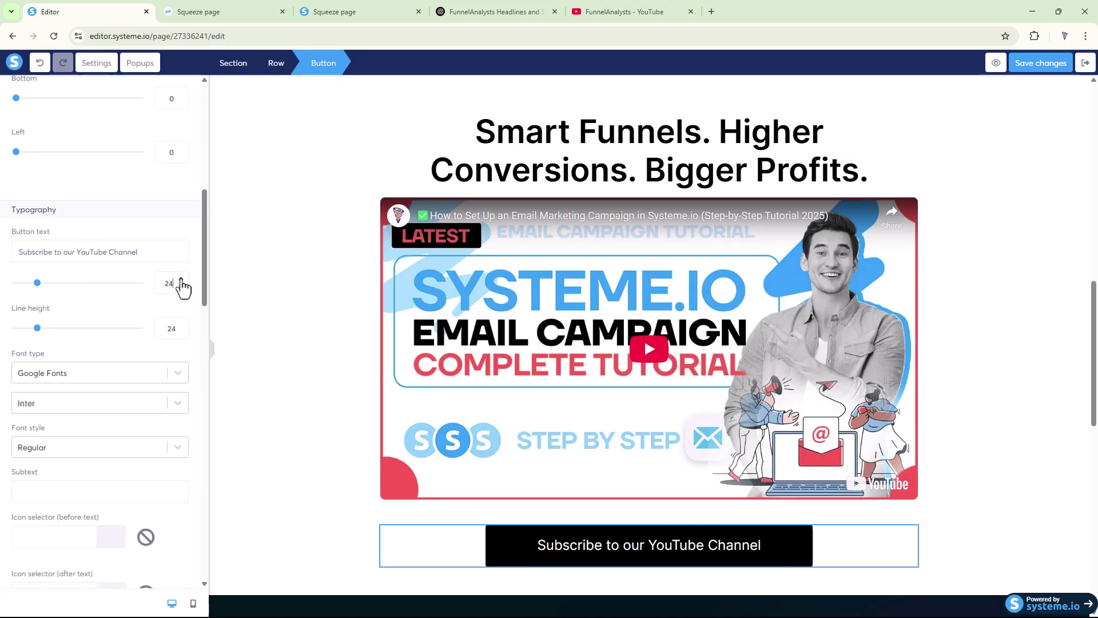
click(595, 529)
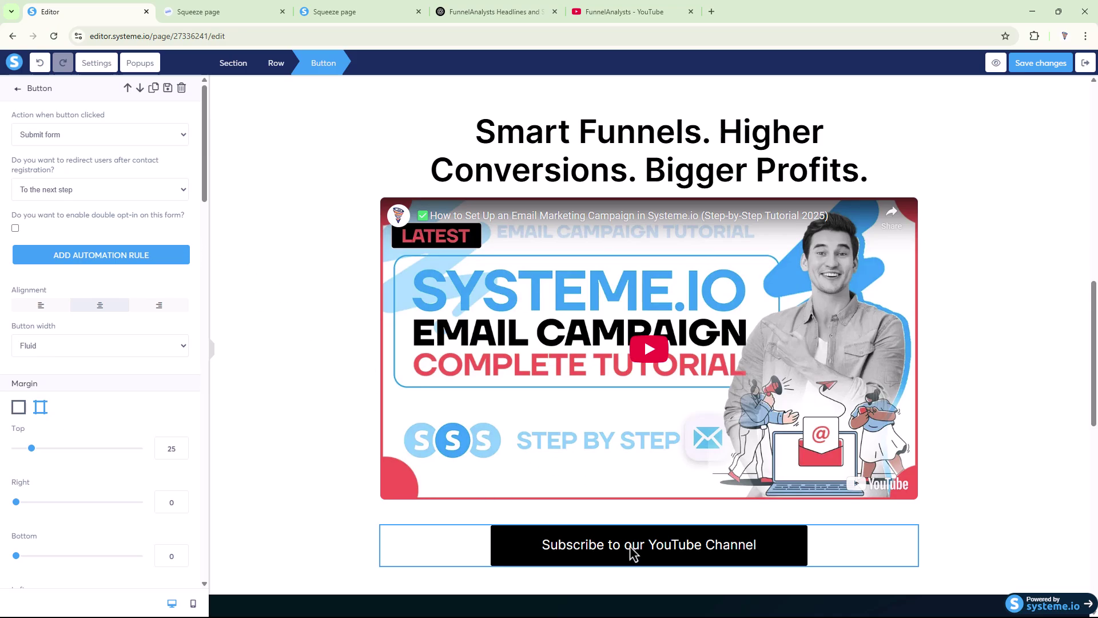
click(90, 141)
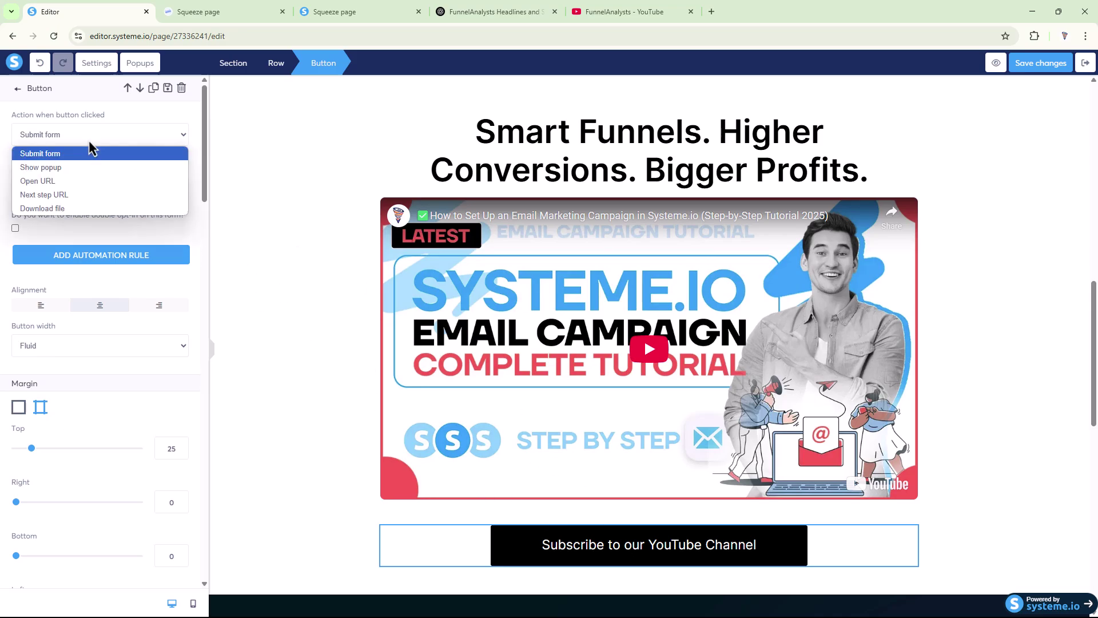
click(39, 182)
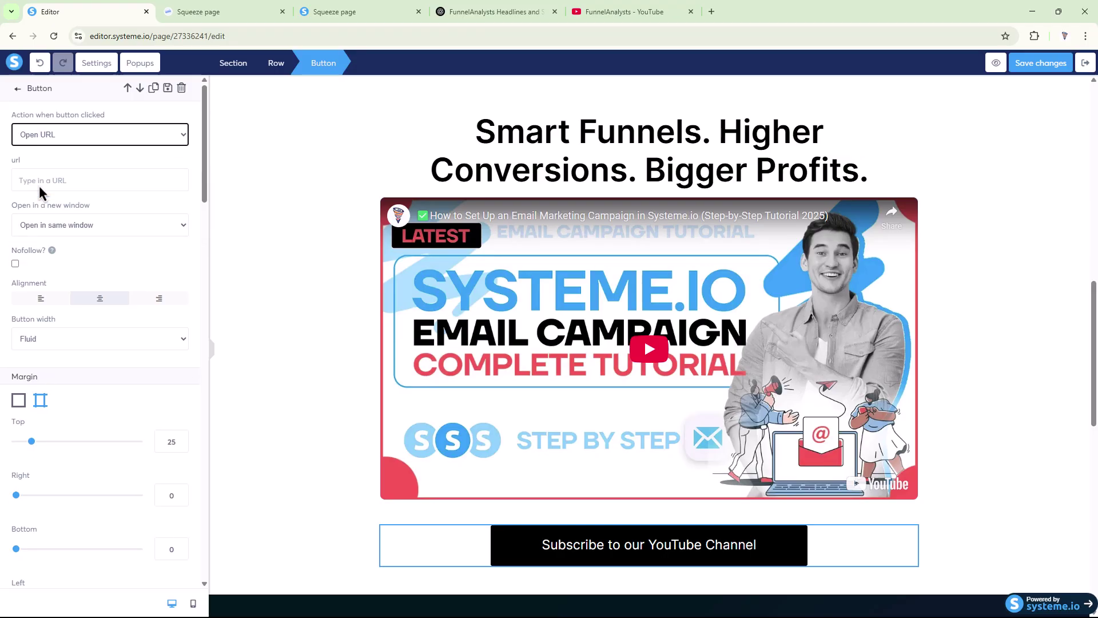
click(684, 10)
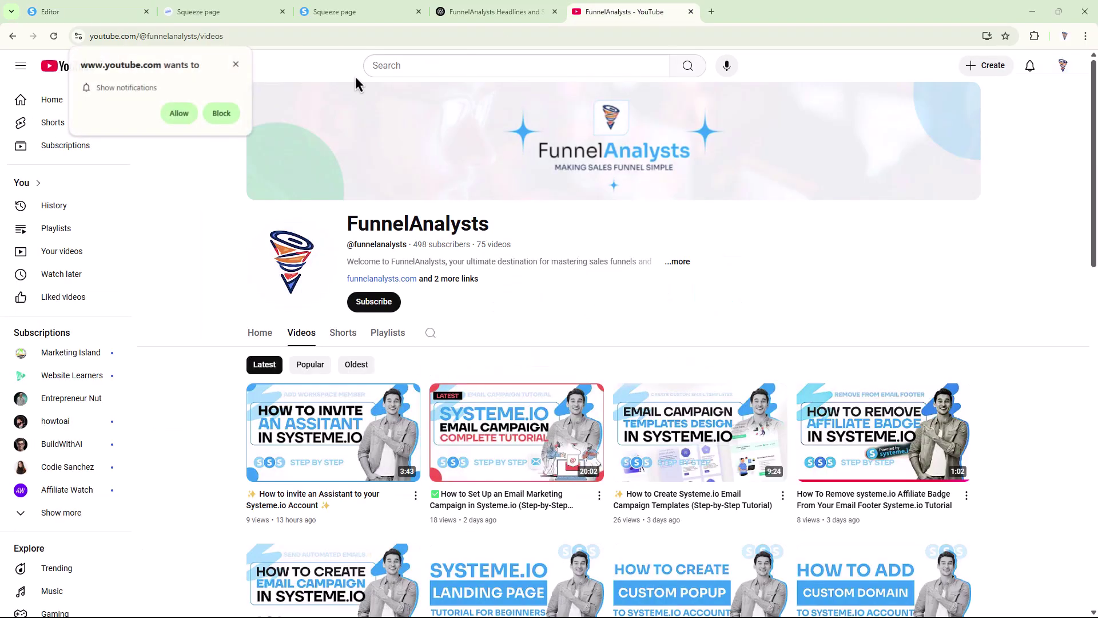
click(332, 36)
key(ctrl+c)
click(85, 11)
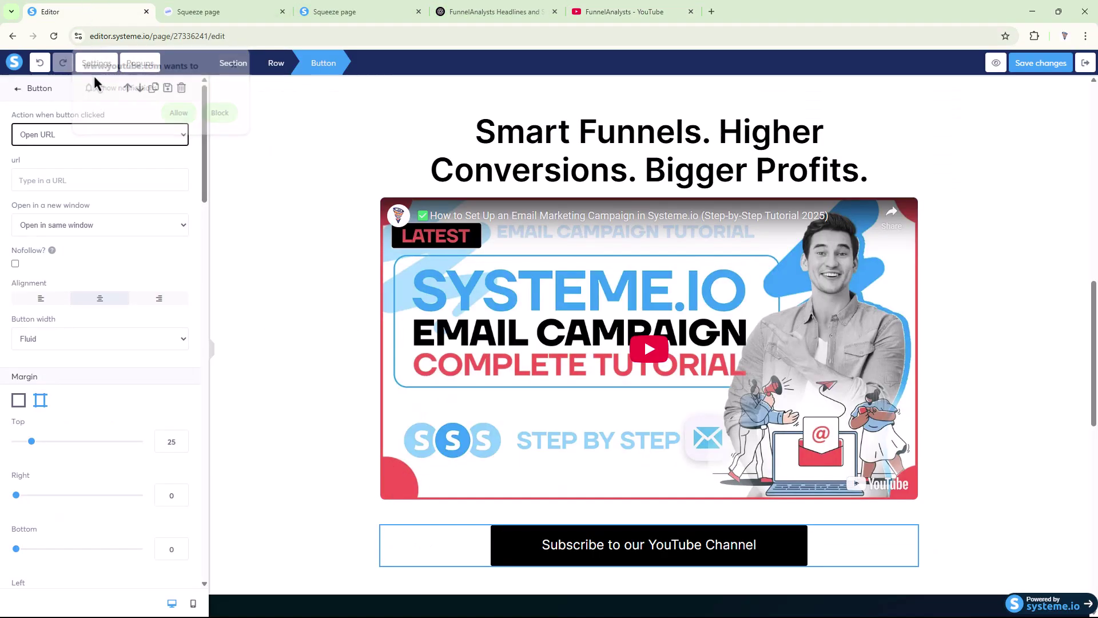
click(50, 181)
key(ctrl+v)
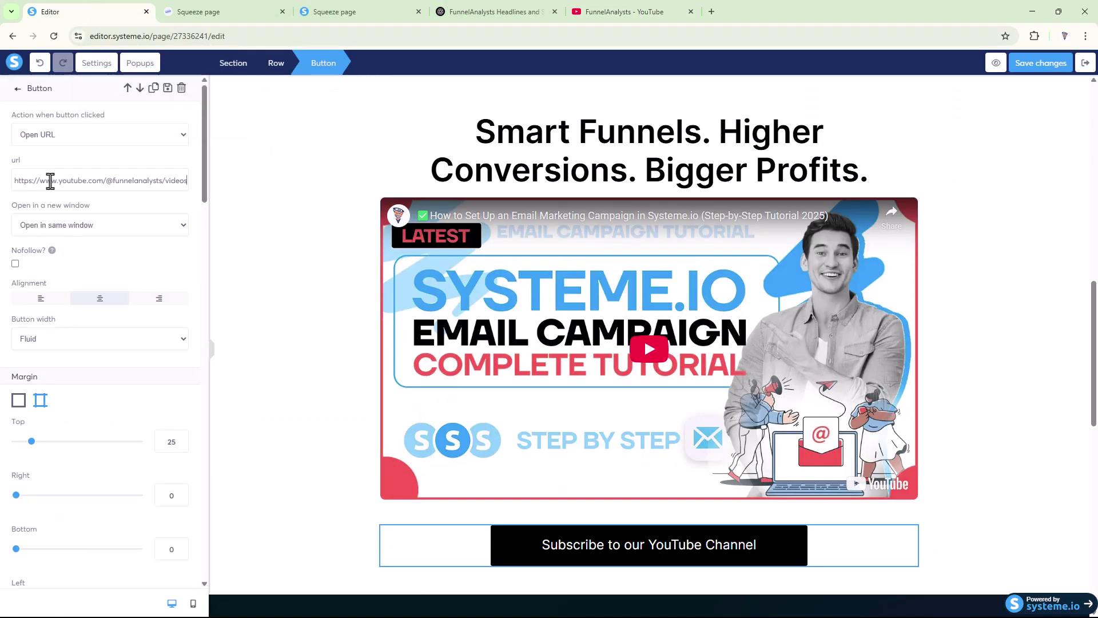
click(356, 279)
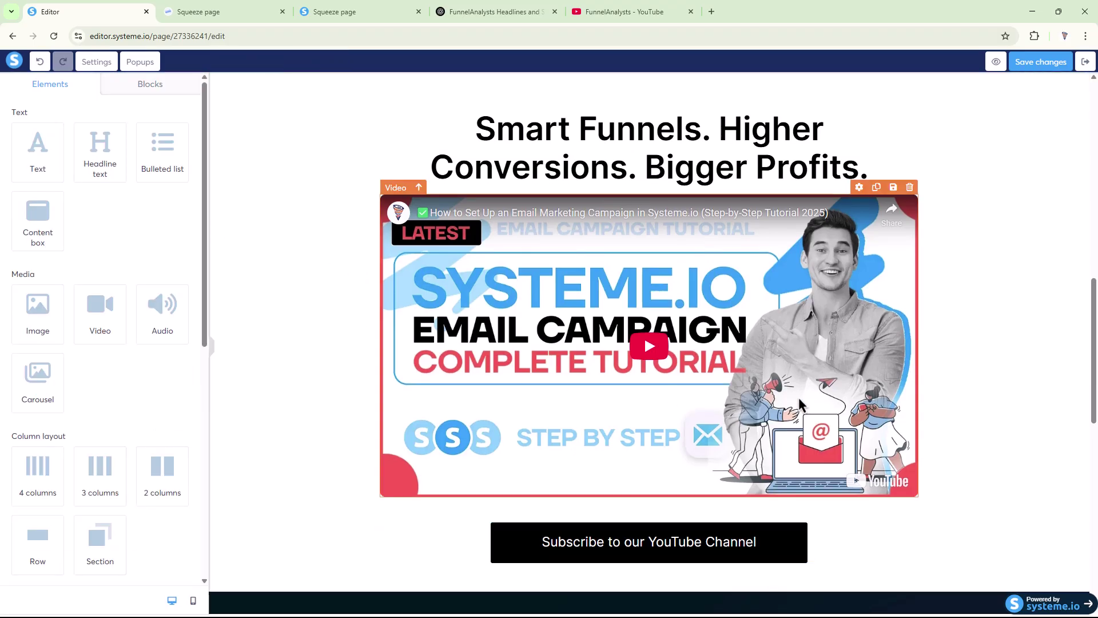
Step: Set separate padding for the video section, with 100 at the top and 100 at the bottom
scroll(572, 171, up, 2)
scroll(609, 141, down, 1)
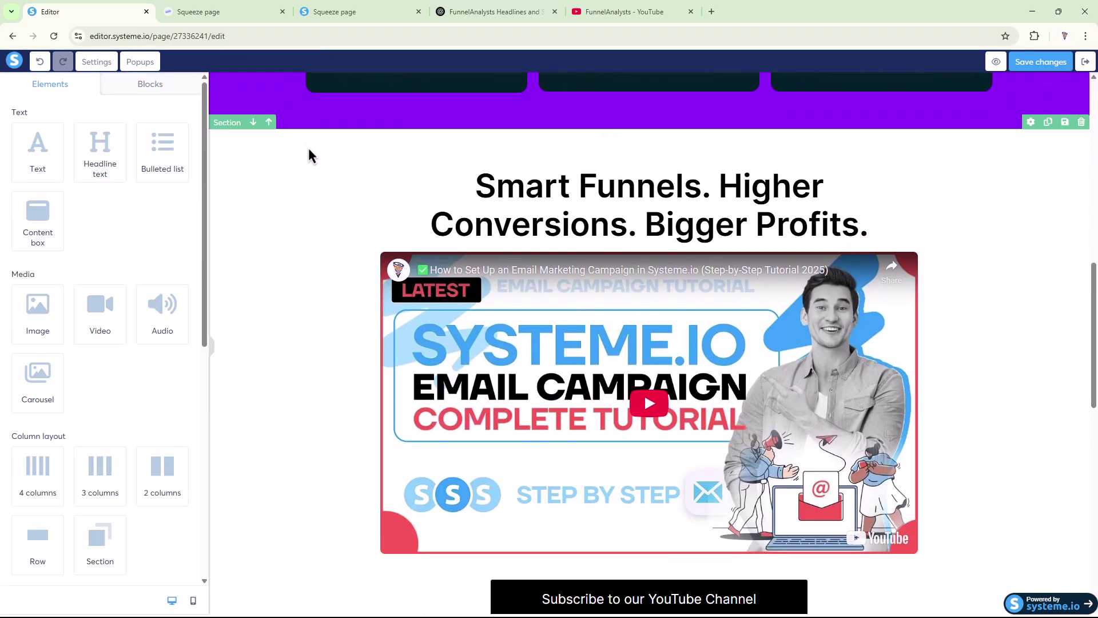
click(236, 134)
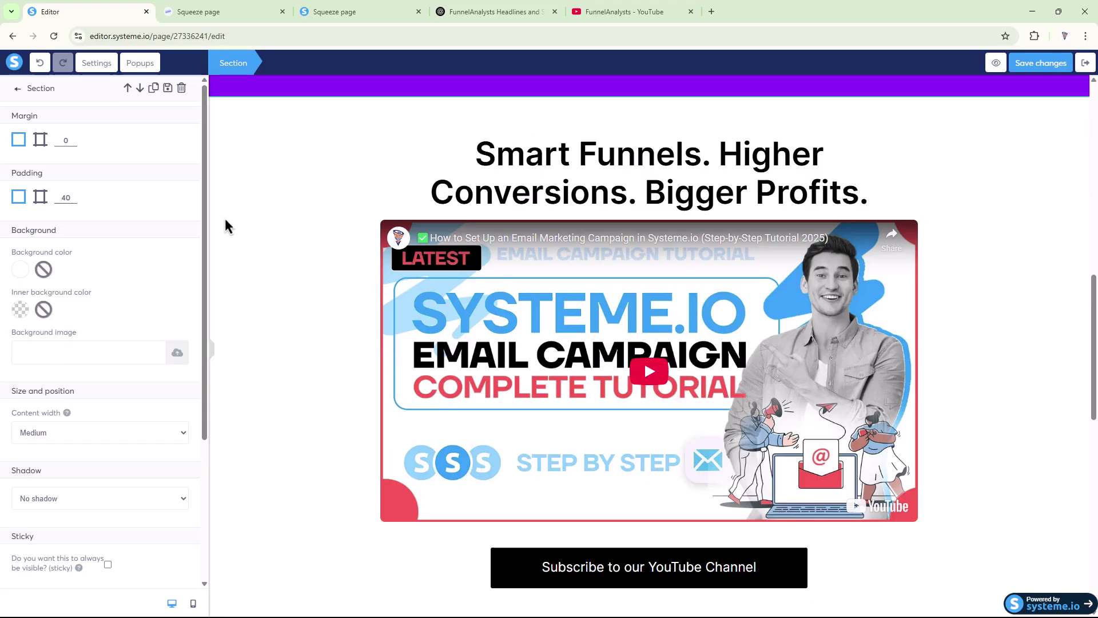
click(40, 197)
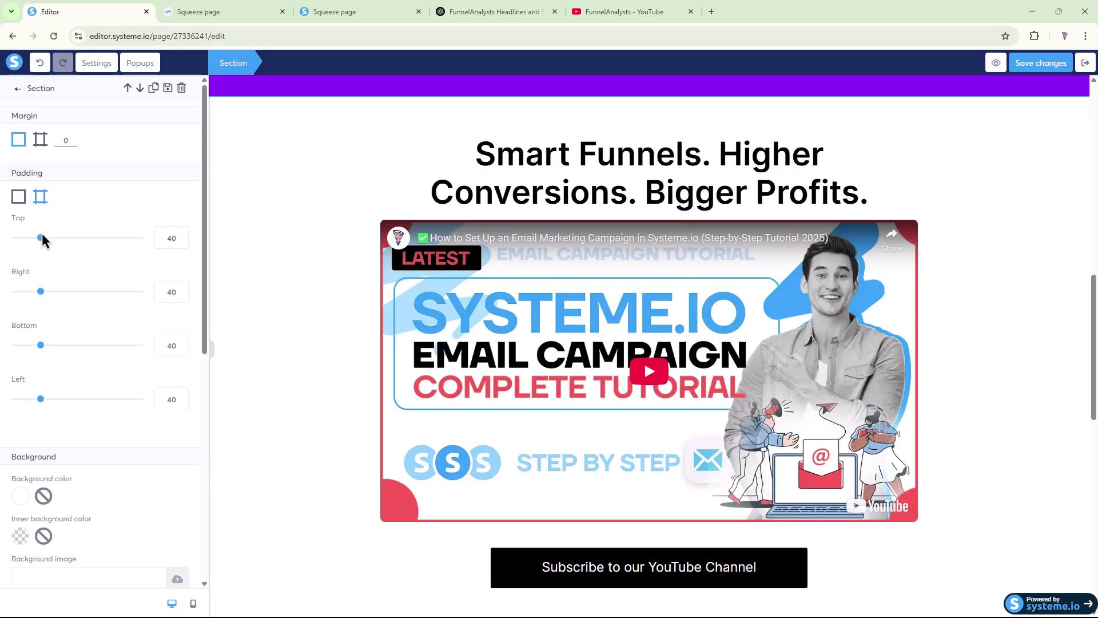
double_click(176, 238)
text(100)
double_click(169, 346)
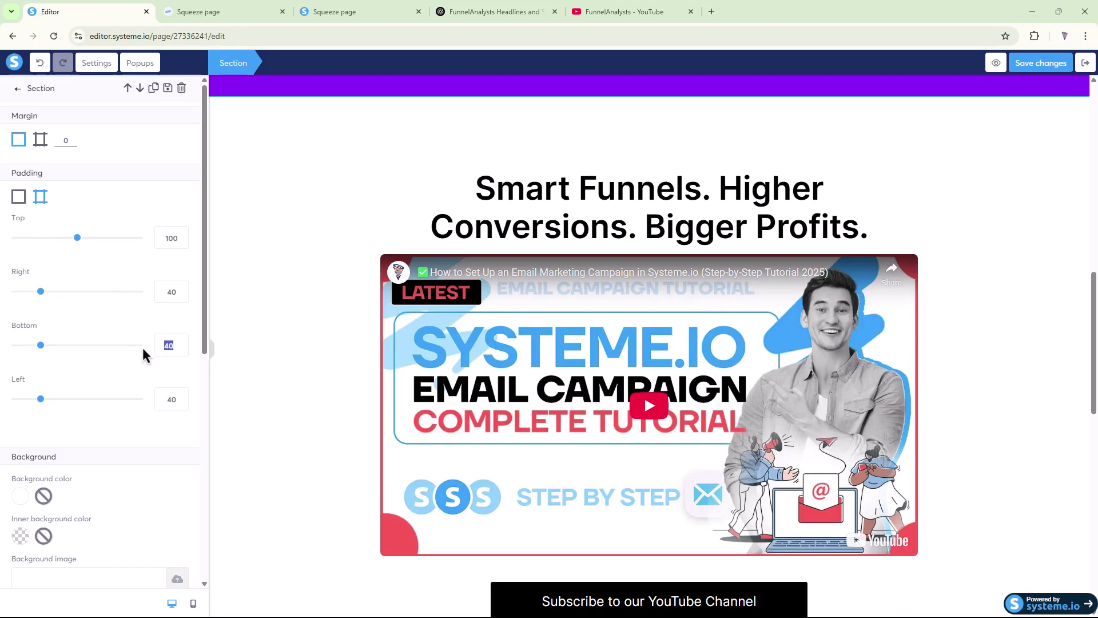
click(292, 268)
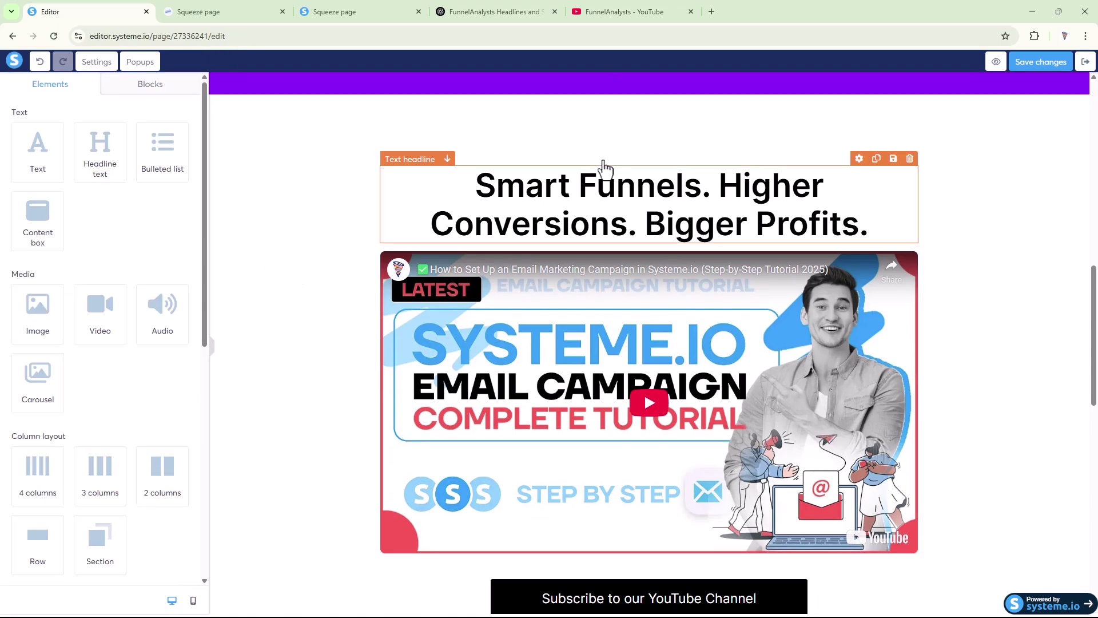
Step: Set the content width of the video section to Small
scroll(600, 206, down, 4)
scroll(612, 361, up, 7)
scroll(608, 357, down, 3)
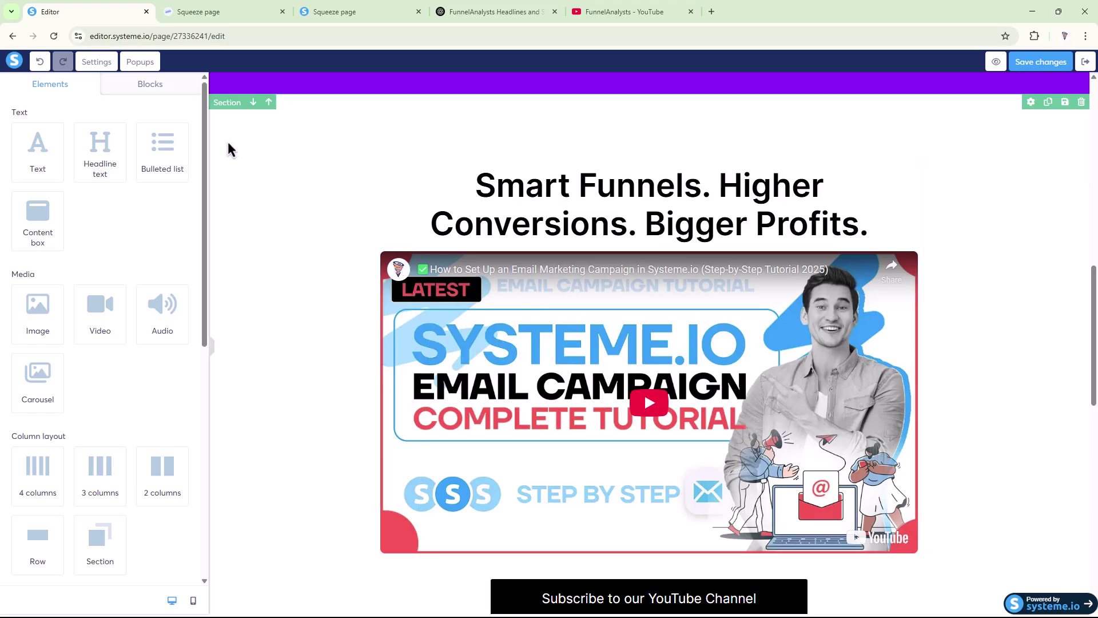
click(222, 115)
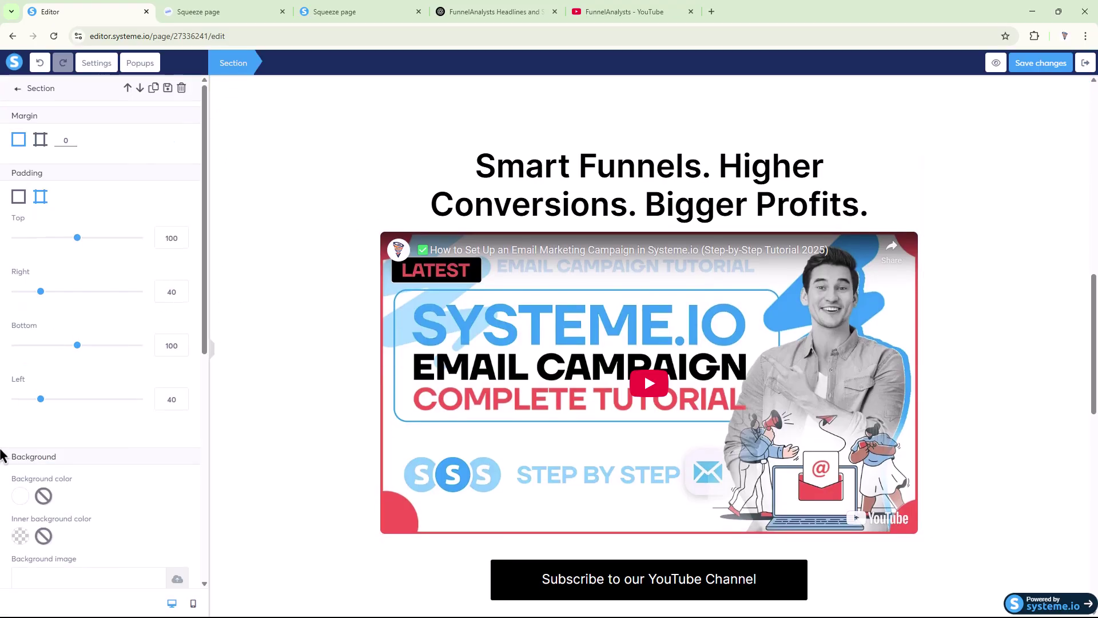
scroll(17, 446, down, 4)
click(52, 436)
click(44, 493)
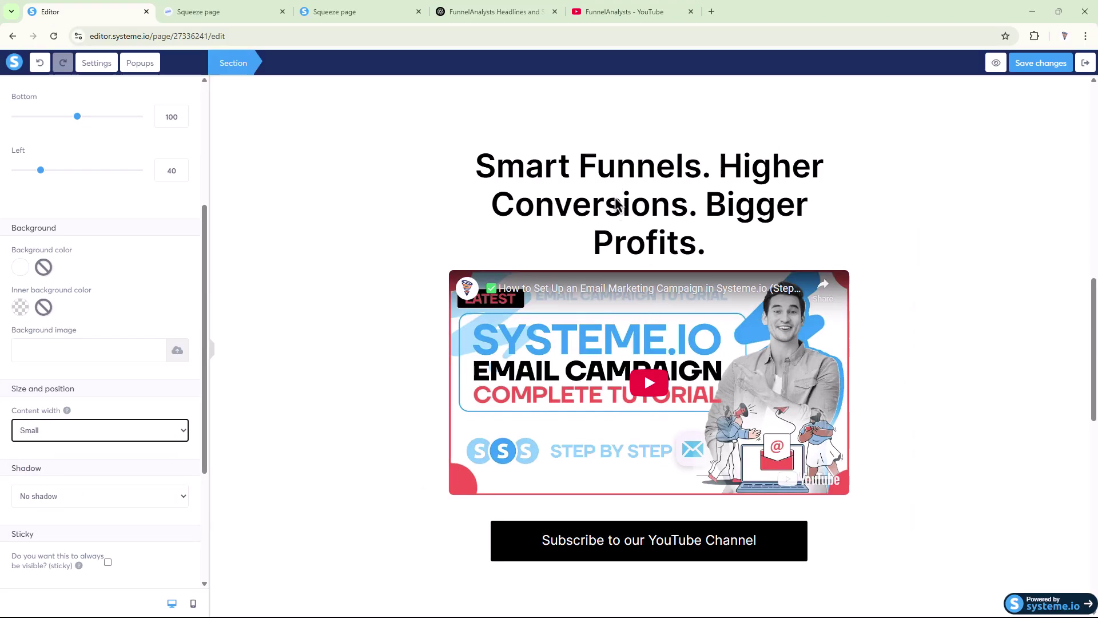
click(394, 186)
scroll(688, 278, down, 3)
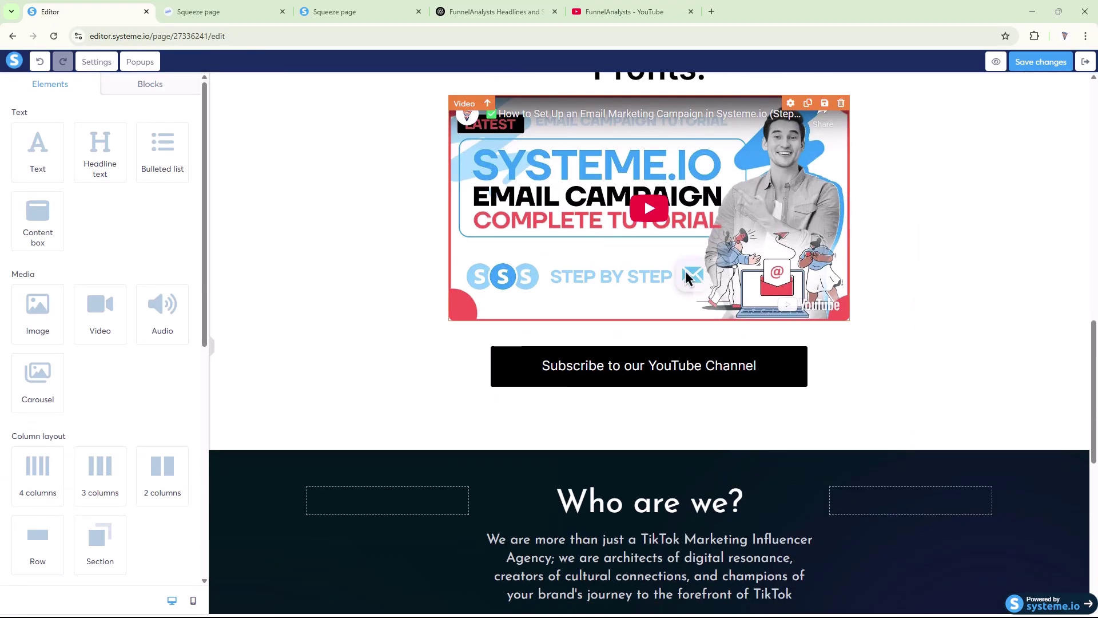
scroll(688, 278, up, 4)
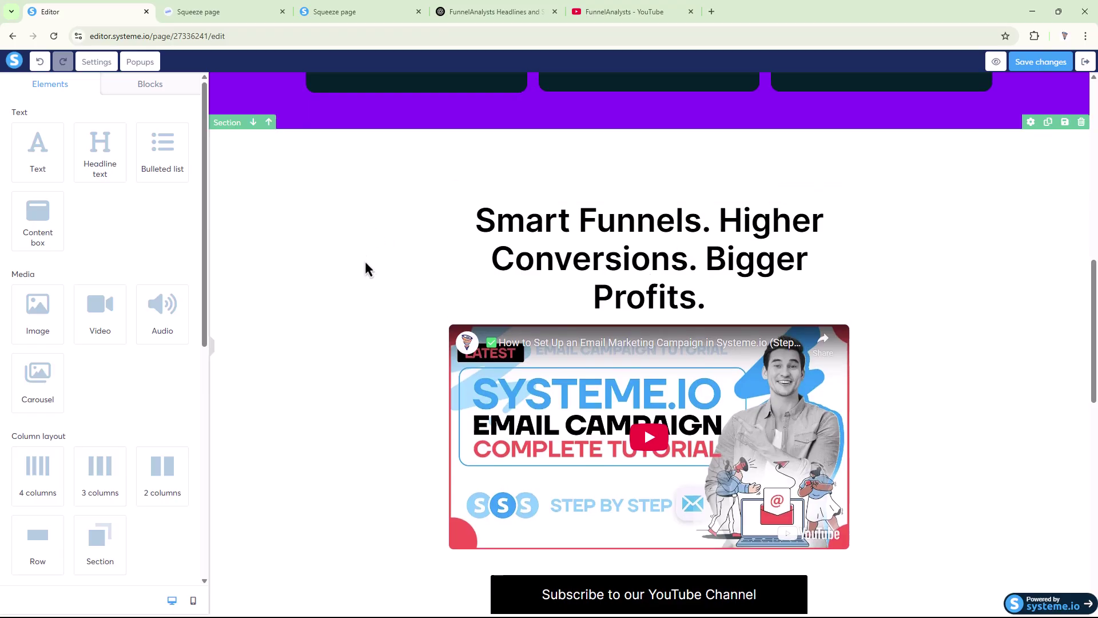
scroll(367, 266, down, 3)
scroll(368, 269, up, 3)
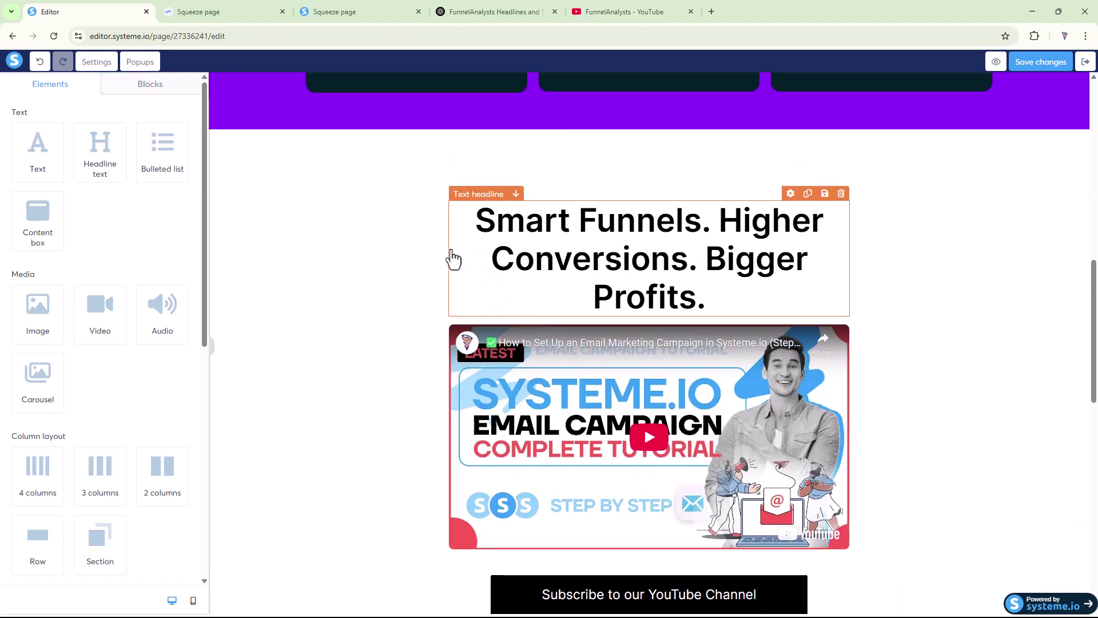
Step: Try the Full page content width on the video section, viewing it across the whole canvas, and return it to Small
click(230, 136)
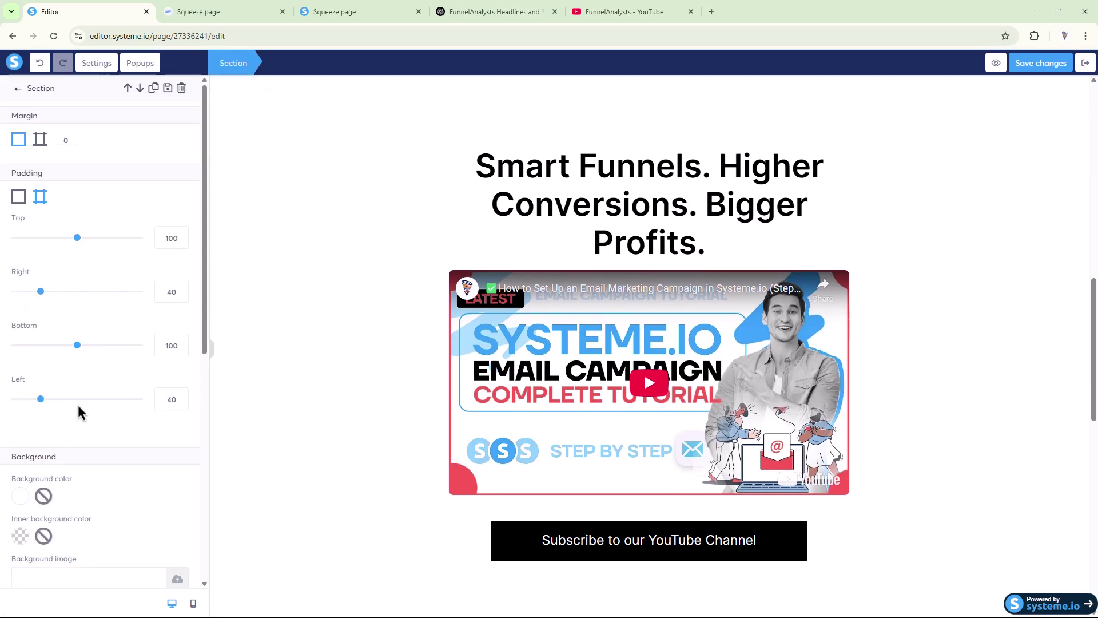
scroll(78, 407, down, 4)
click(62, 429)
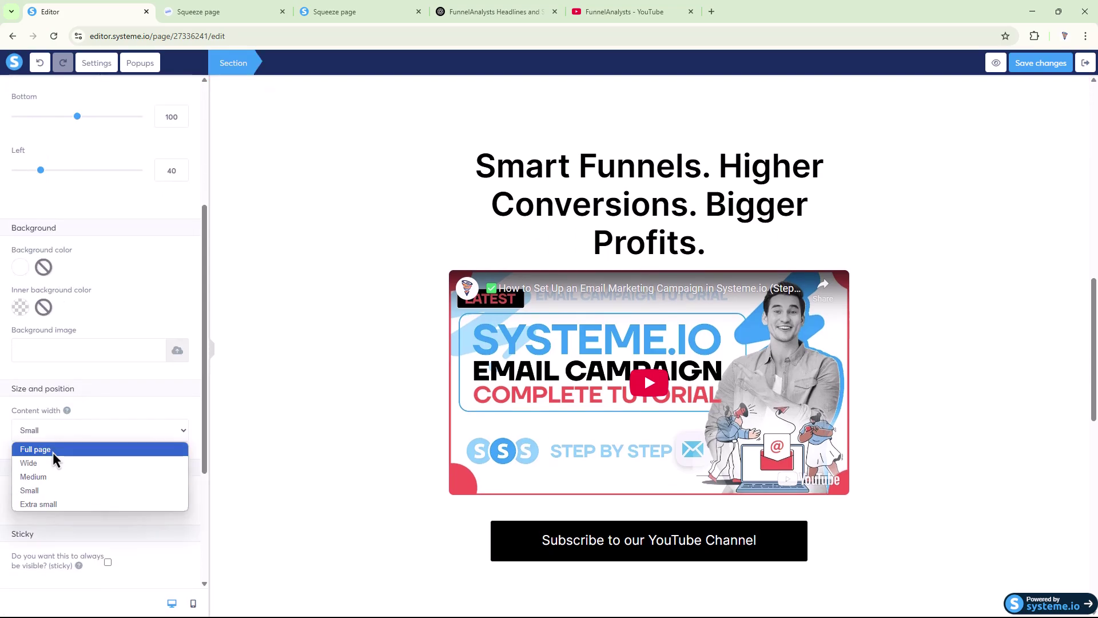
click(53, 451)
click(212, 352)
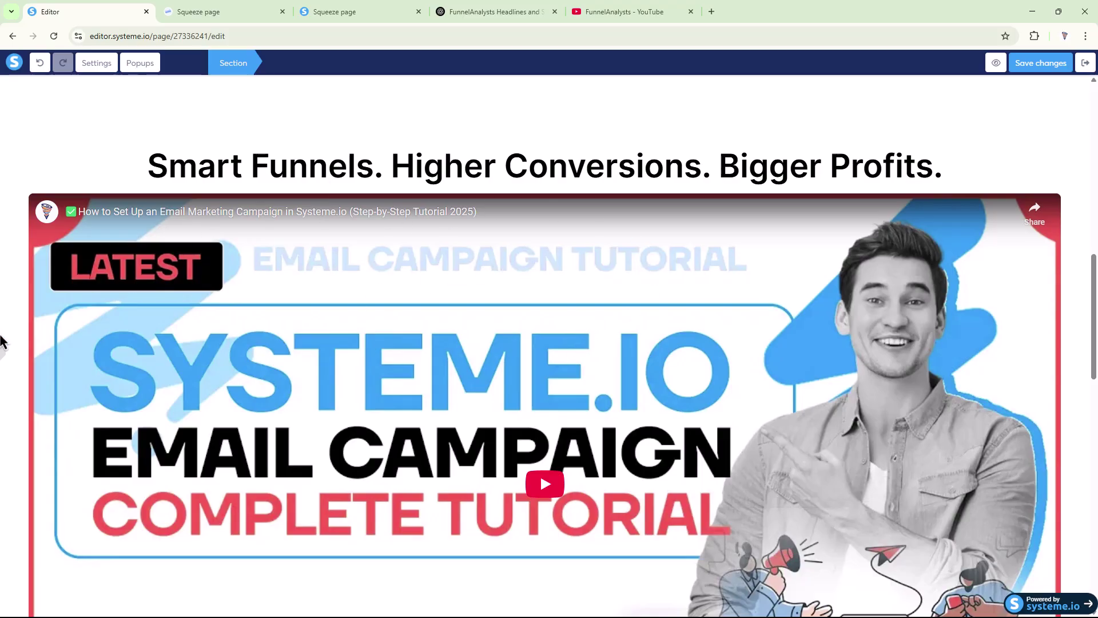
click(2, 343)
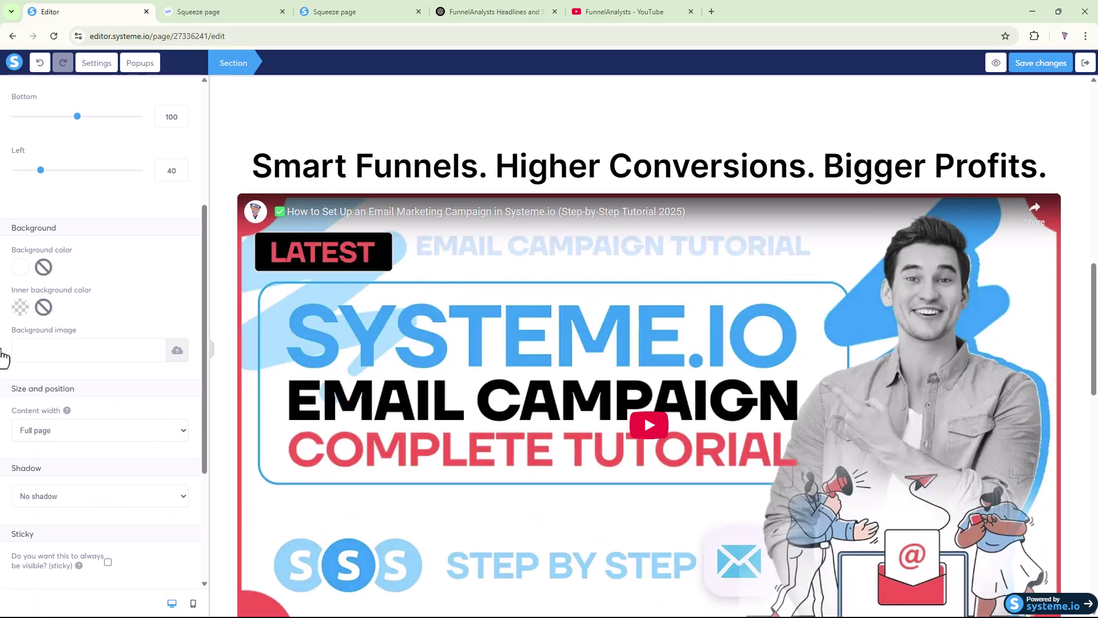
click(47, 429)
click(42, 489)
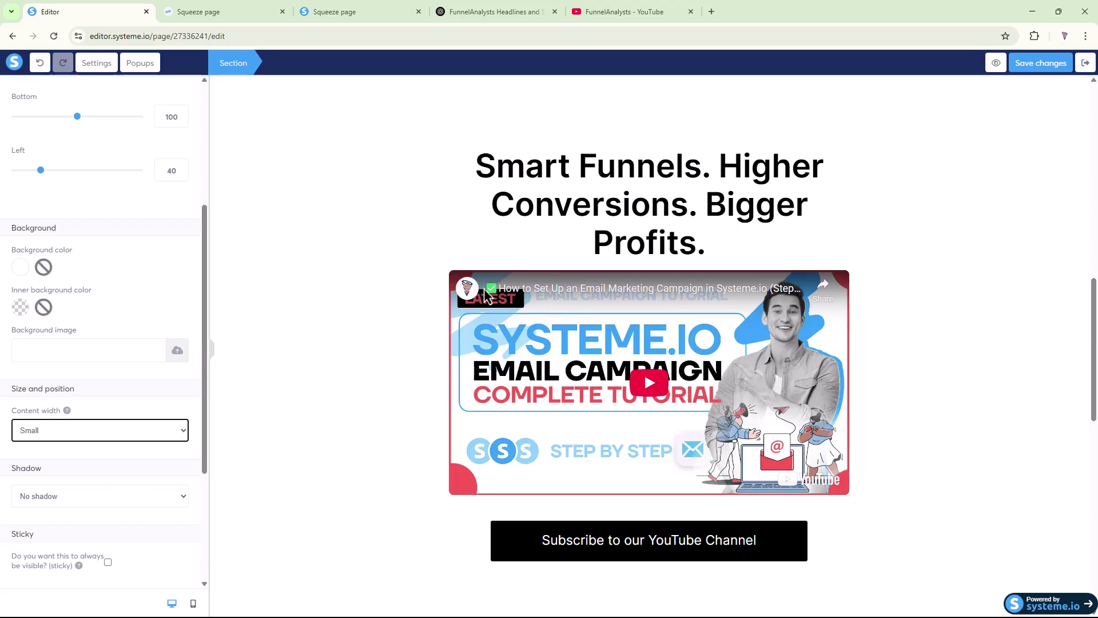
Step: Make the Get started button in the bottom email form redirect to a custom URL after contact registration
scroll(319, 280, up, 3)
click(319, 280)
scroll(318, 280, down, 2)
scroll(319, 280, down, 3)
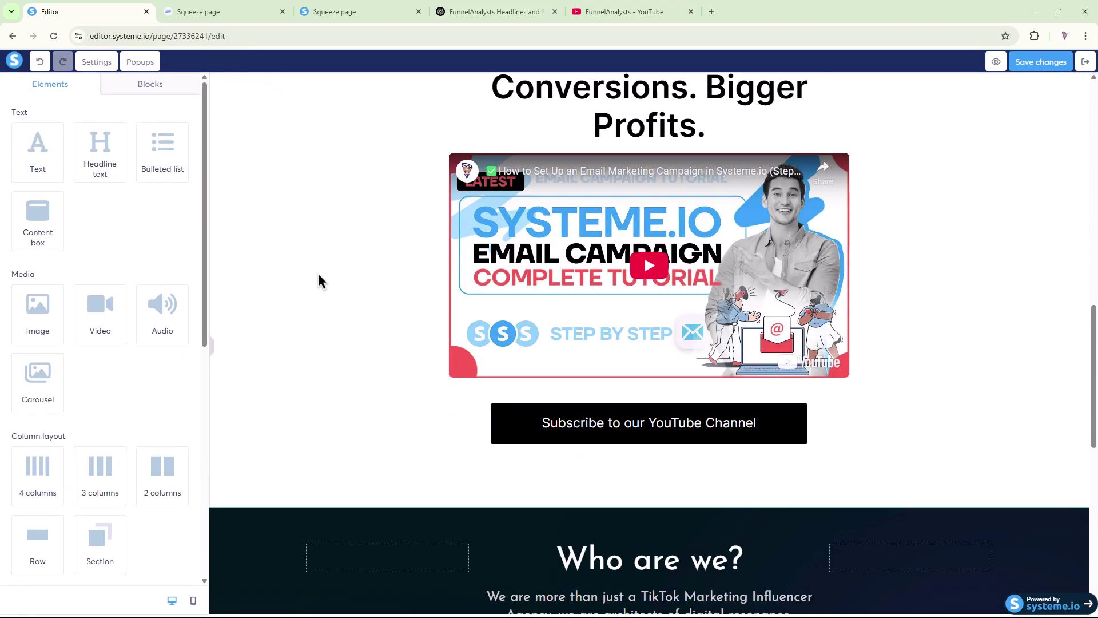
scroll(319, 280, down, 10)
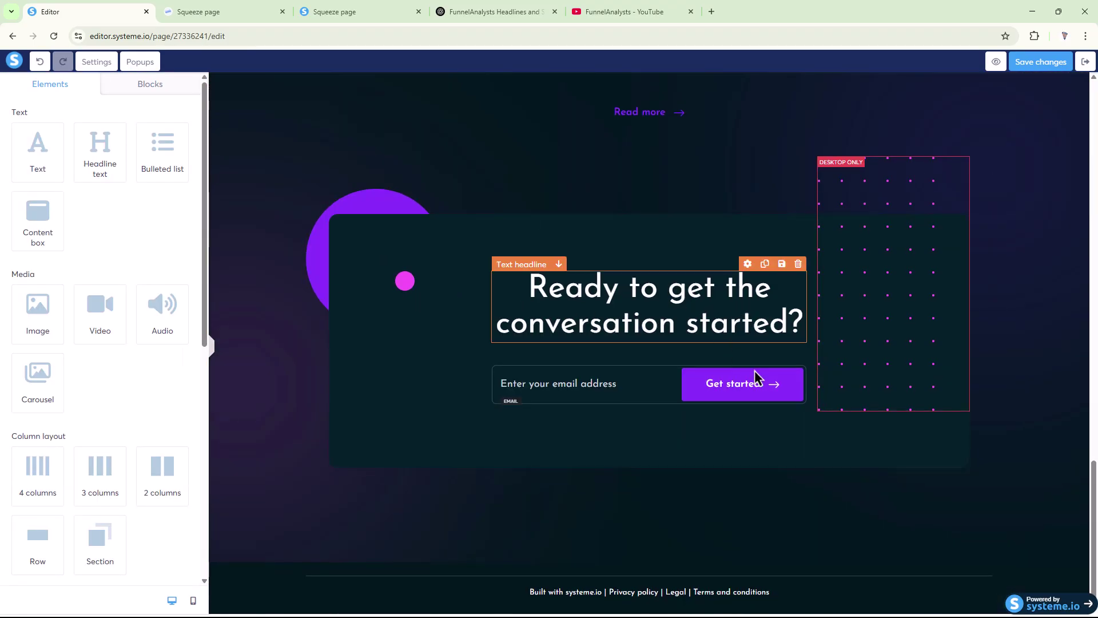
click(737, 394)
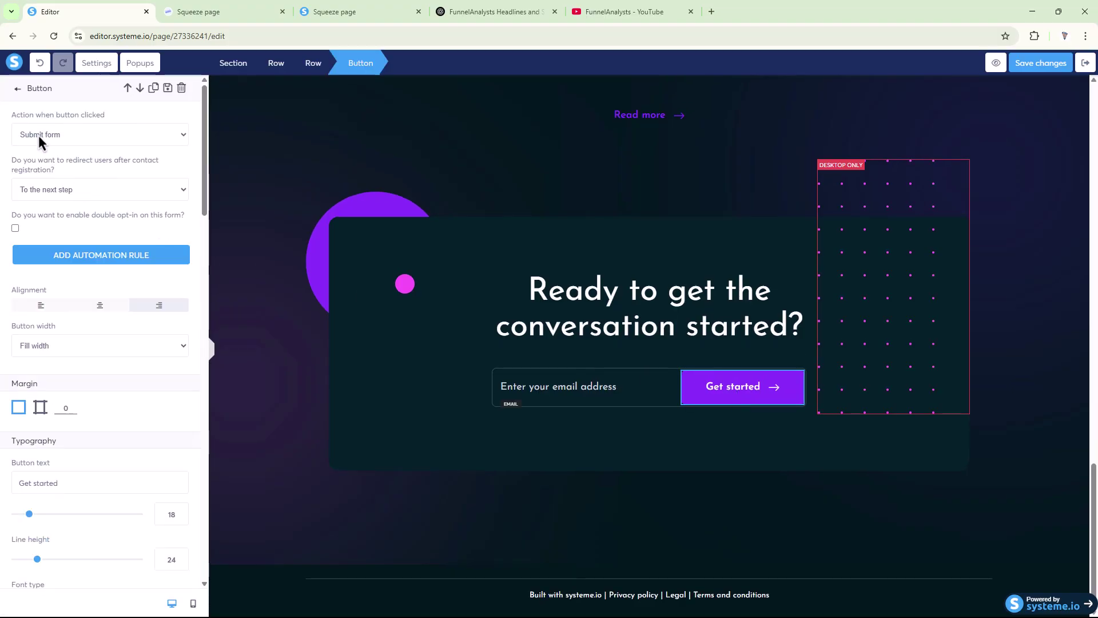
click(52, 191)
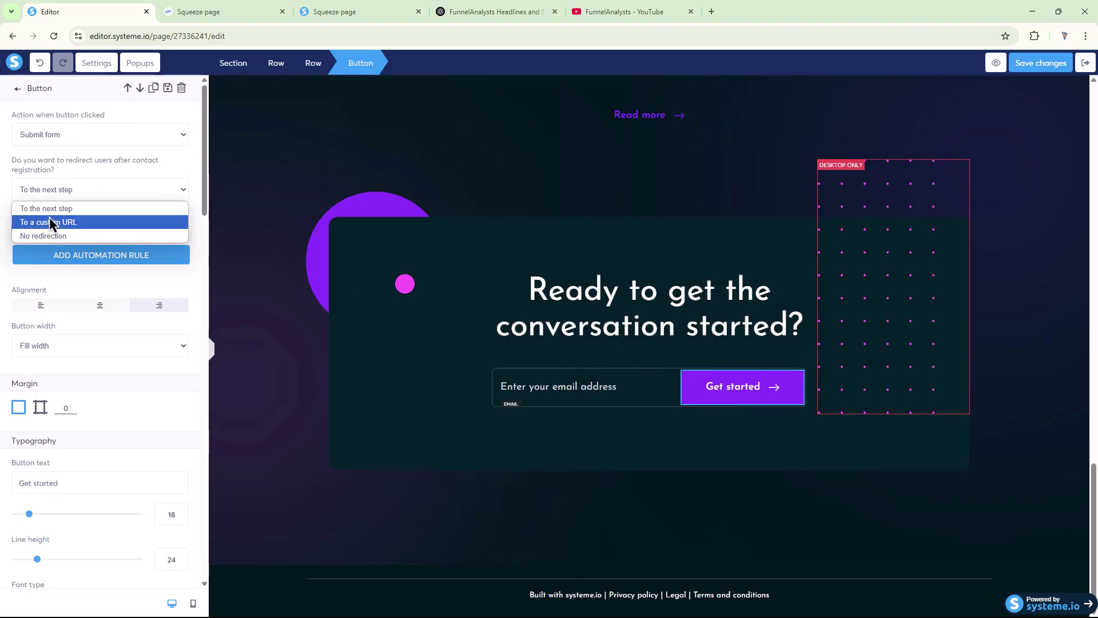
click(61, 222)
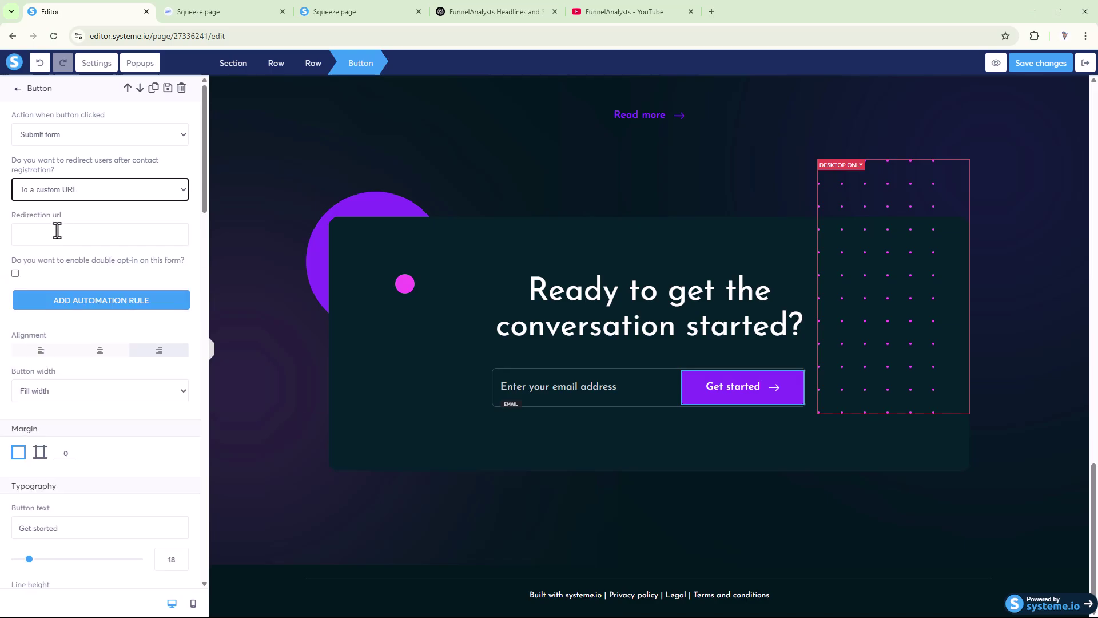
click(622, 7)
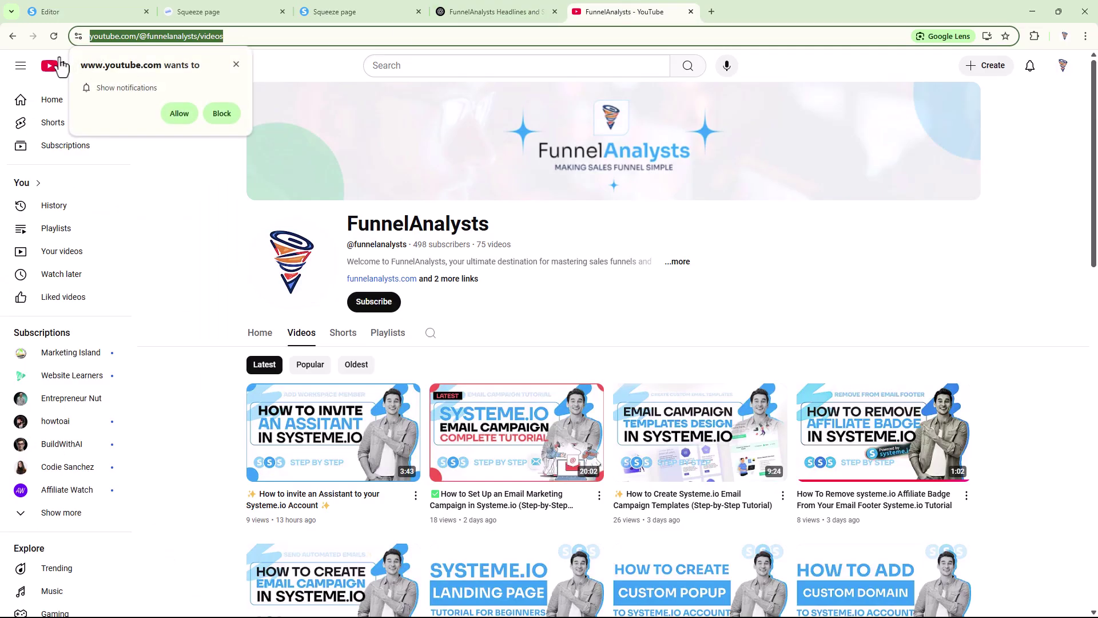
click(12, 36)
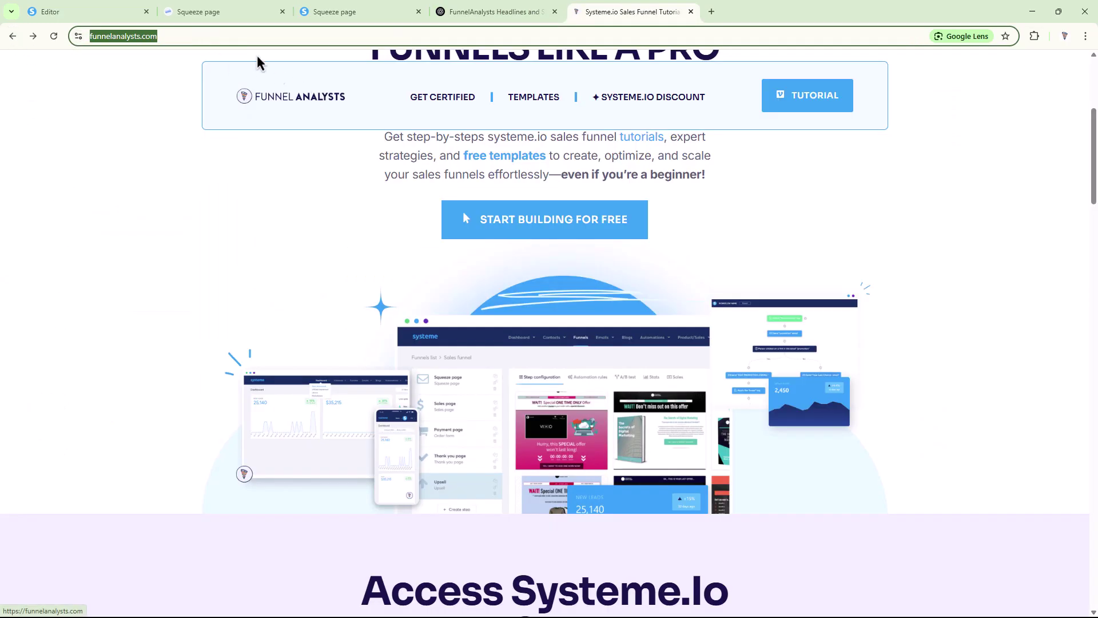
click(95, 8)
click(72, 236)
text(https://funnelanalysts.com/)
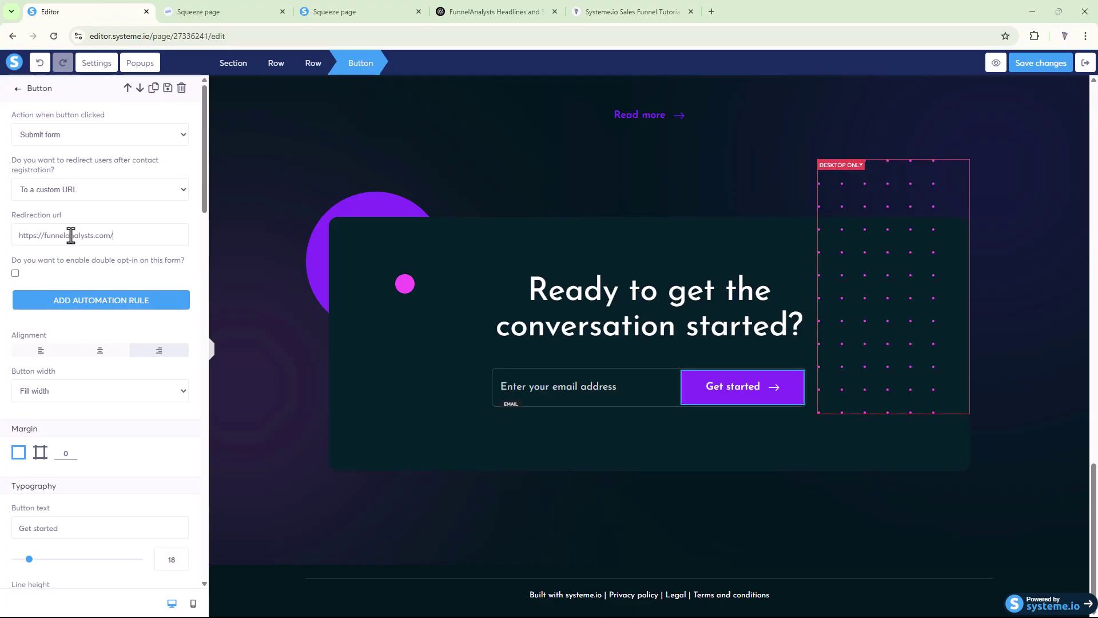
scroll(77, 389, down, 2)
scroll(77, 389, down, 2)
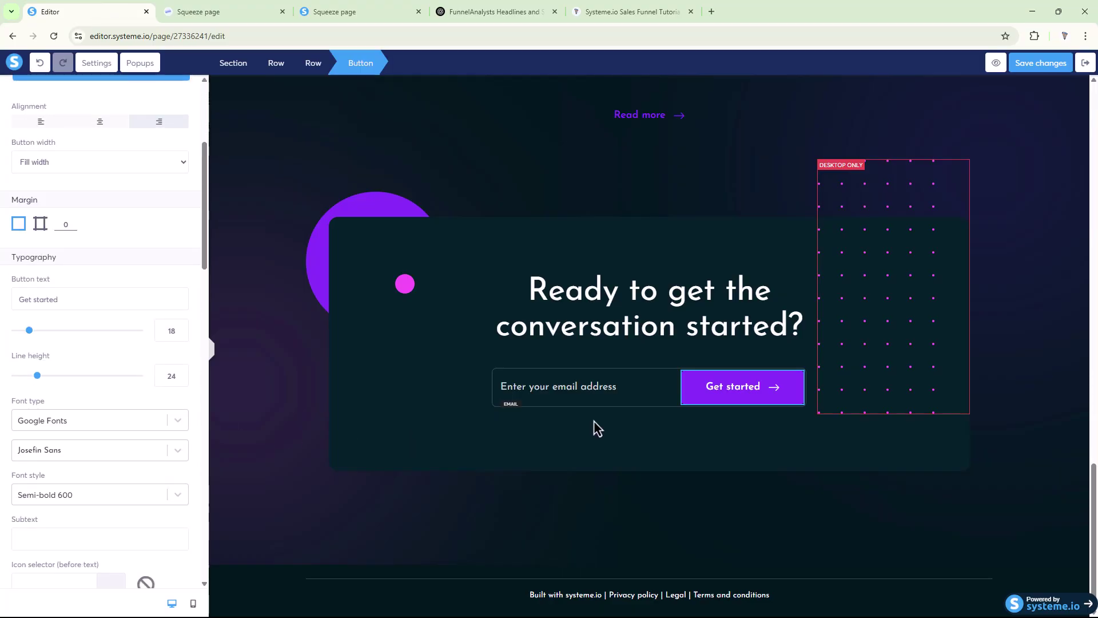
click(633, 494)
Step: Delete the footer section with the "Built with systeme.io" and legal links at the end of the page
scroll(716, 409, up, 11)
scroll(742, 424, up, 8)
scroll(644, 413, down, 8)
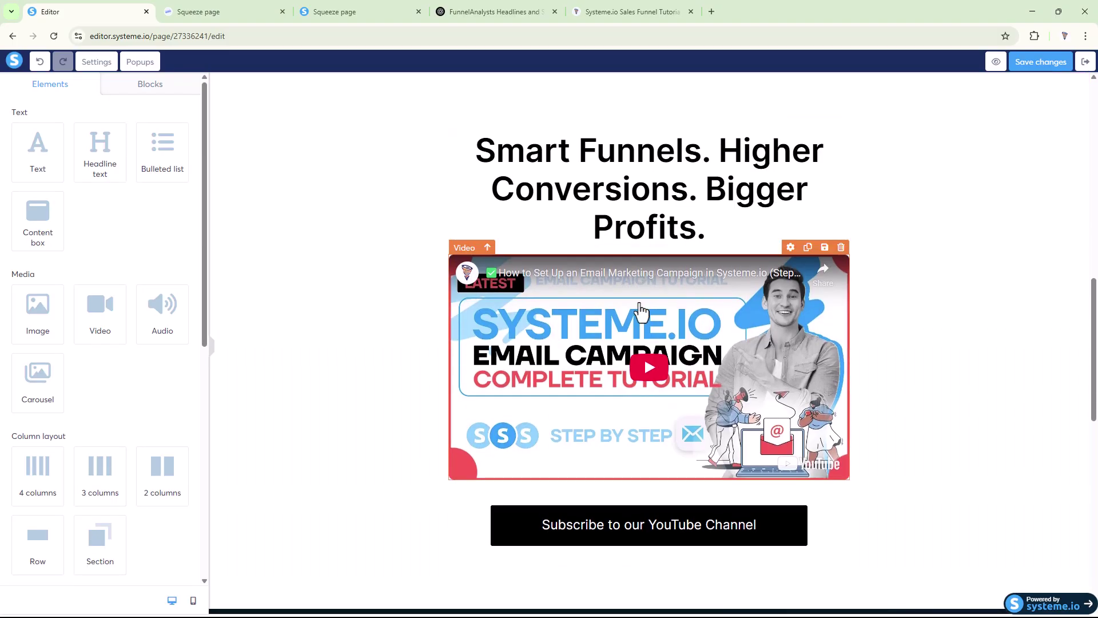
scroll(407, 312, down, 15)
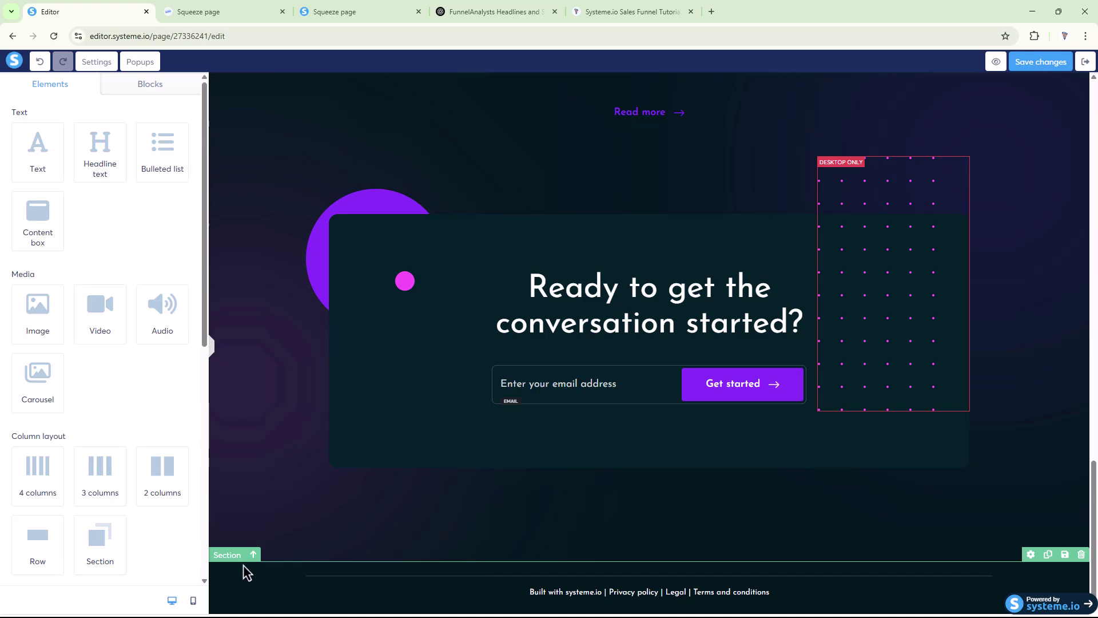
click(227, 558)
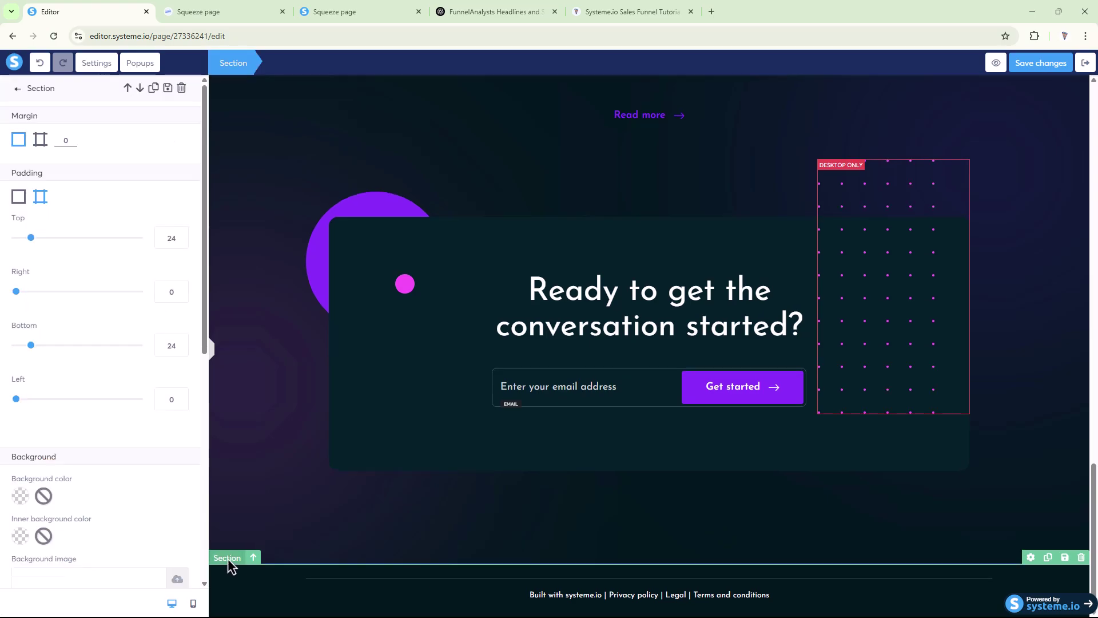
click(180, 91)
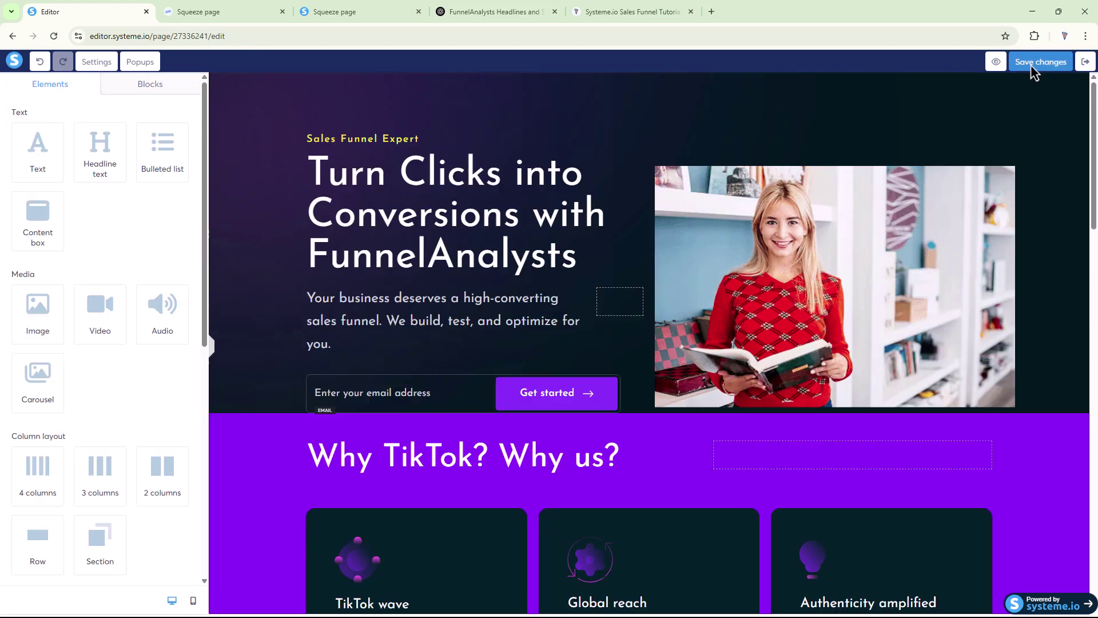
Step: Preview the landing page, dismiss the preview notice, check the sections down the page and return to the editor
click(997, 64)
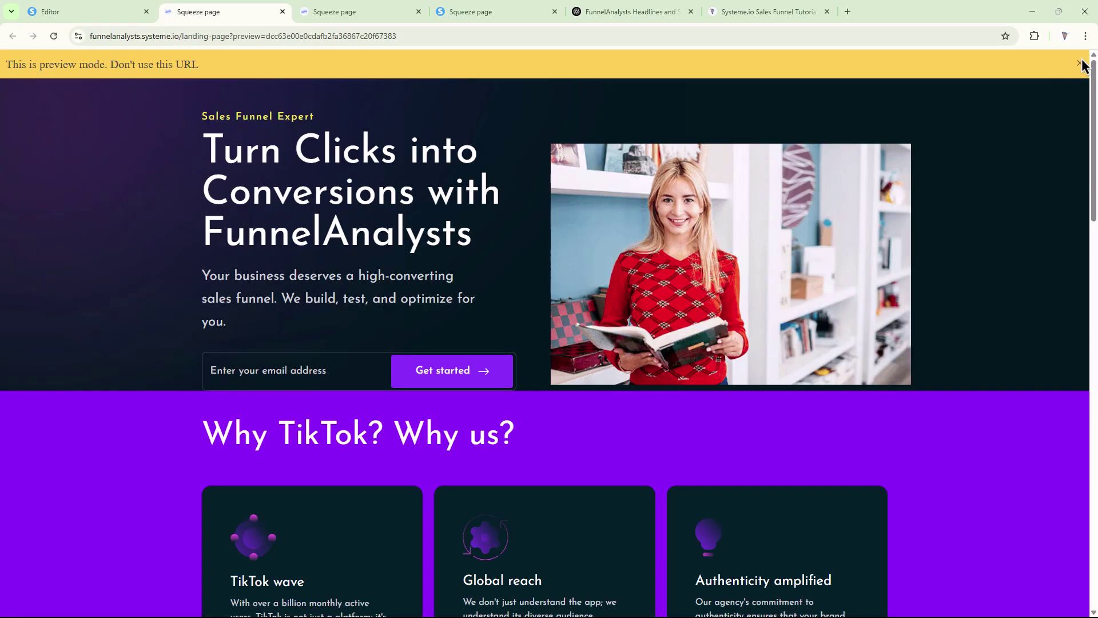
click(1081, 63)
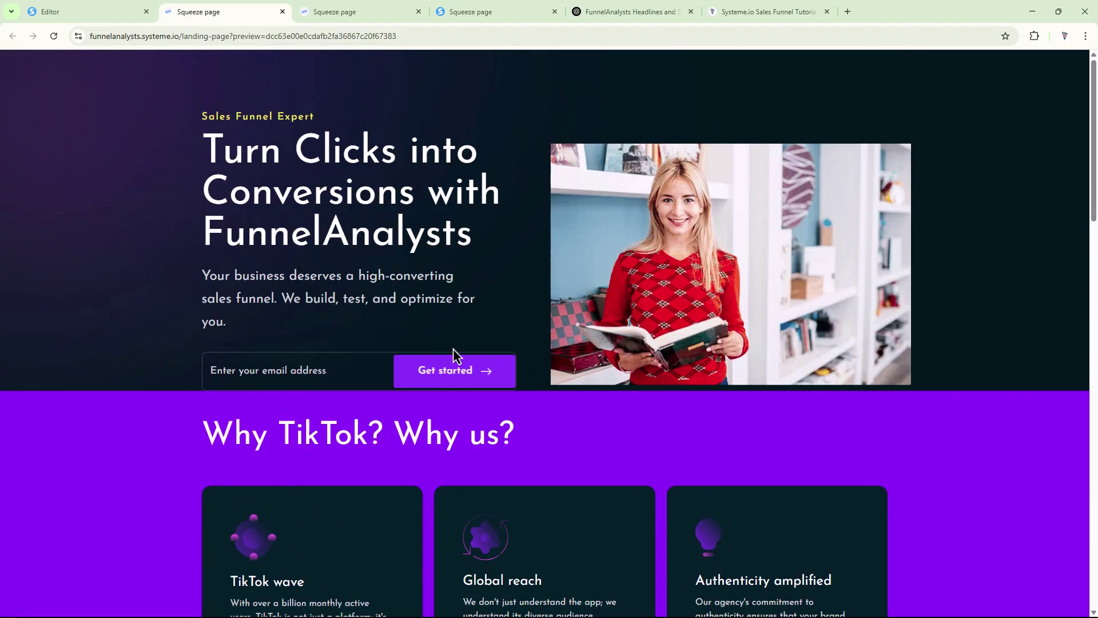
scroll(452, 360, down, 10)
click(70, 11)
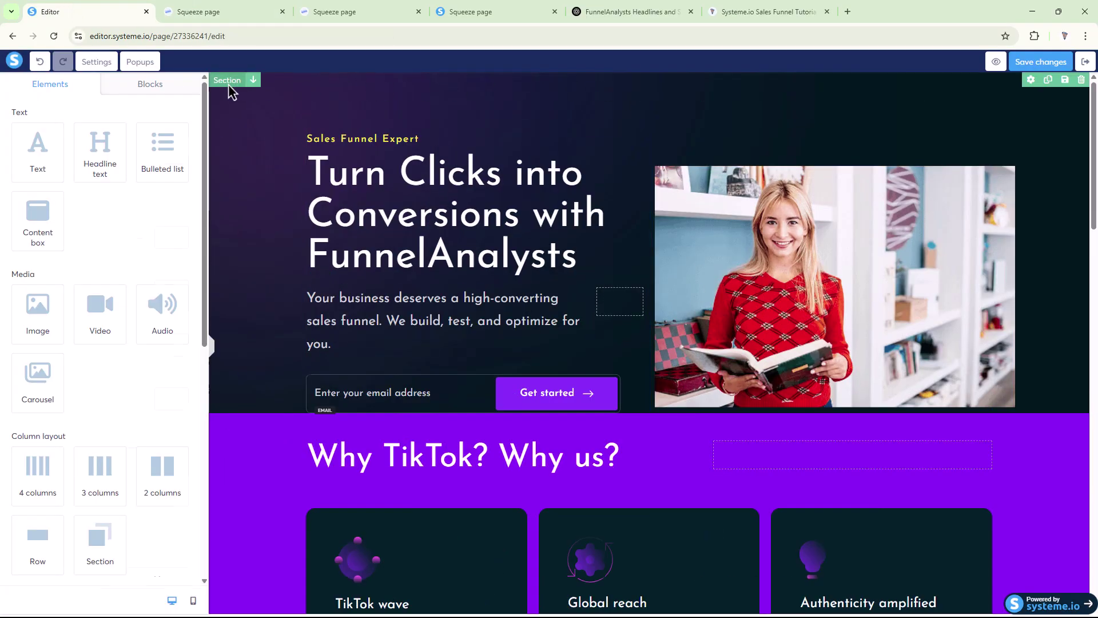
Step: Set the bottom padding of the hero section to 100
click(227, 80)
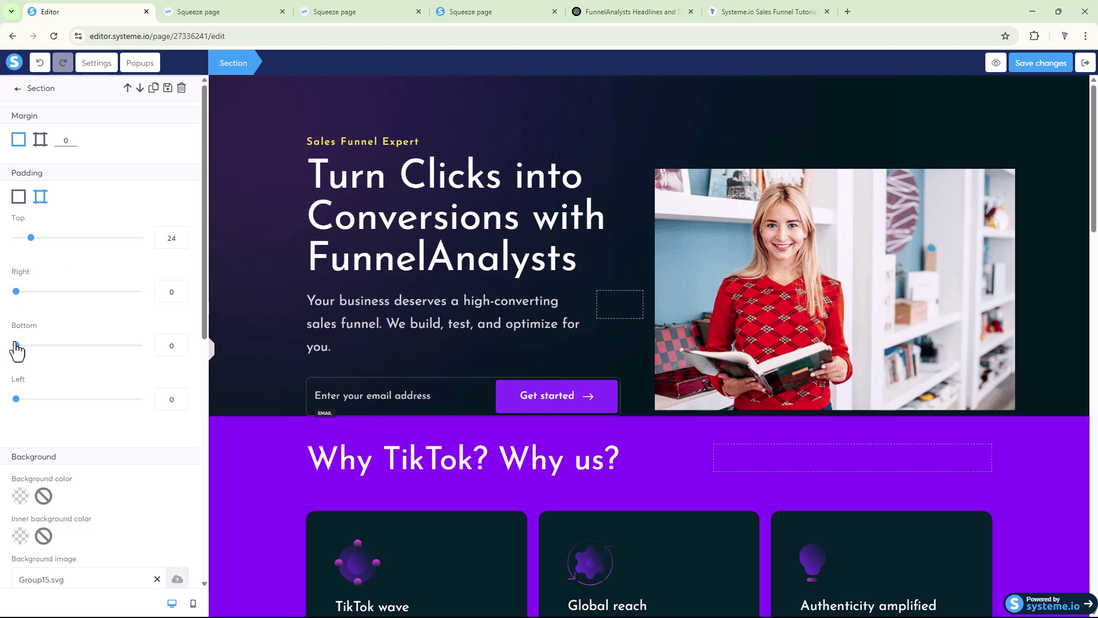
drag(16, 345, 64, 350)
double_click(163, 345)
Step: Preview the page again, dismiss the preview notice and examine the spacing from the hero section down to the video section
click(996, 63)
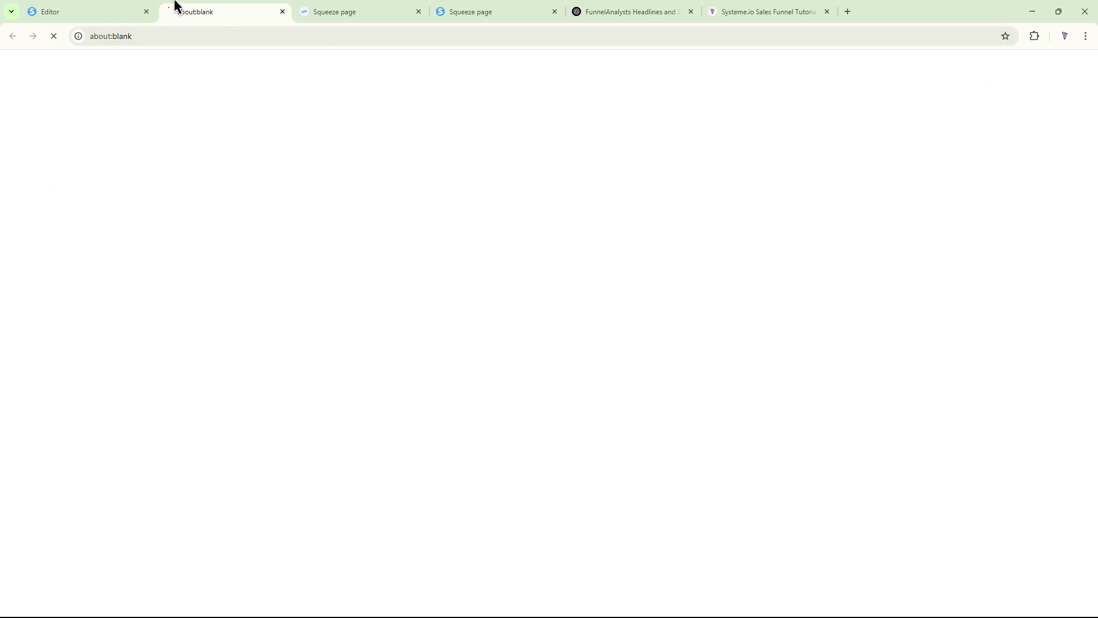
click(119, 12)
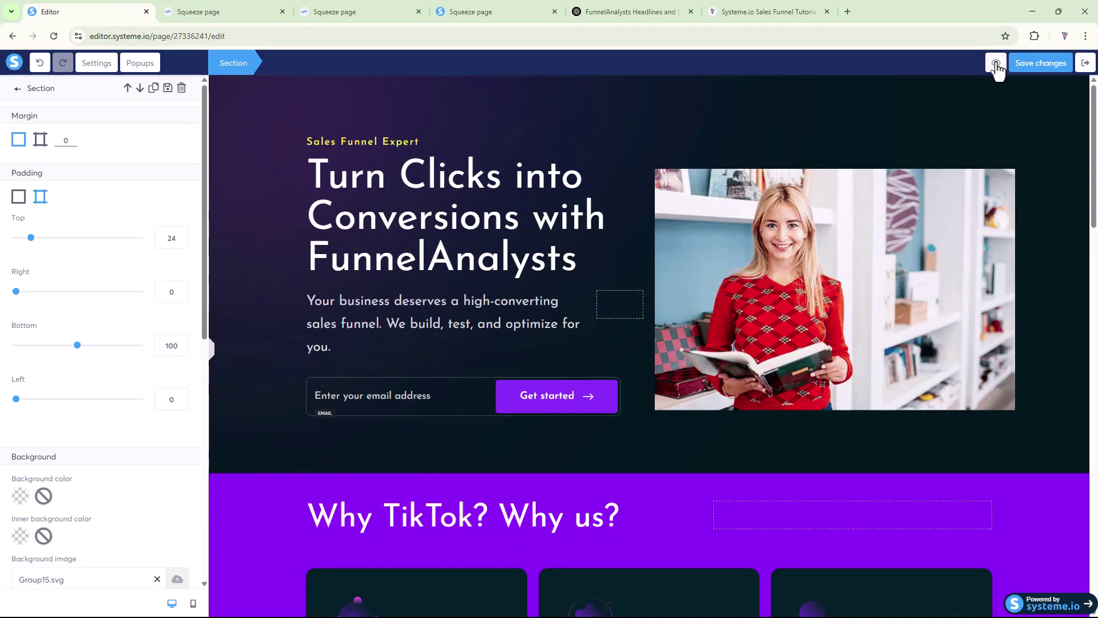
click(234, 11)
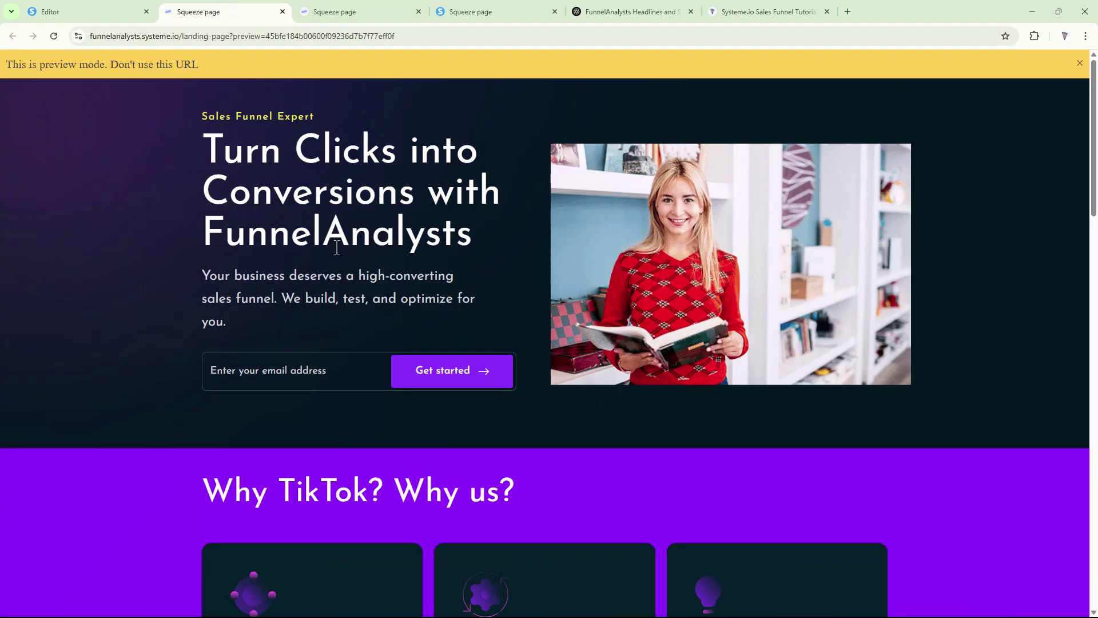
click(1079, 63)
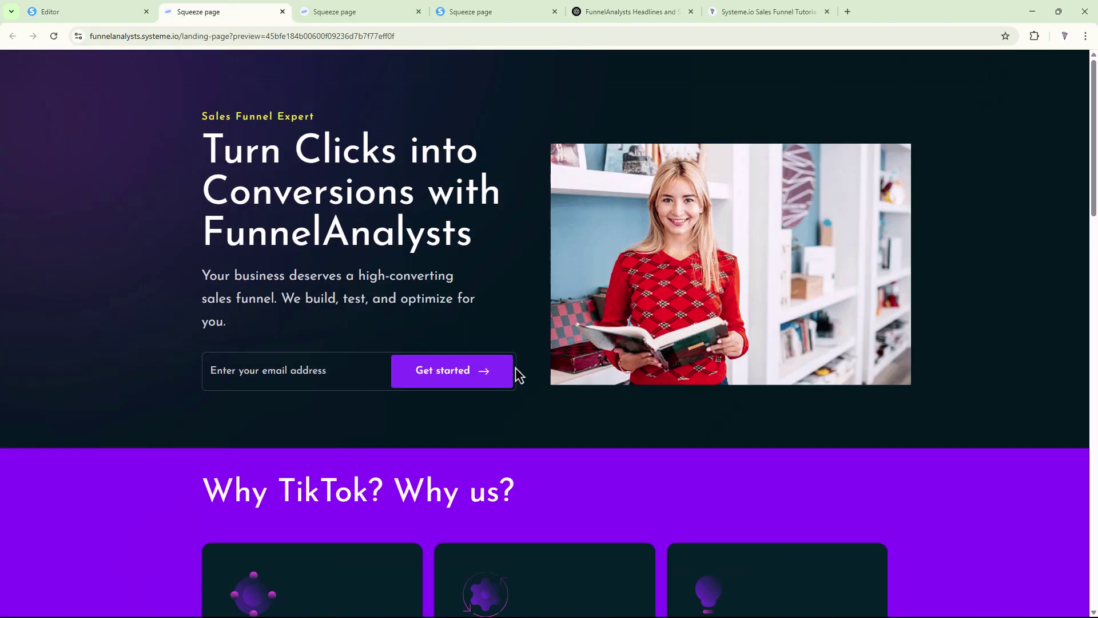
scroll(512, 362, down, 4)
scroll(515, 366, up, 4)
scroll(513, 366, down, 20)
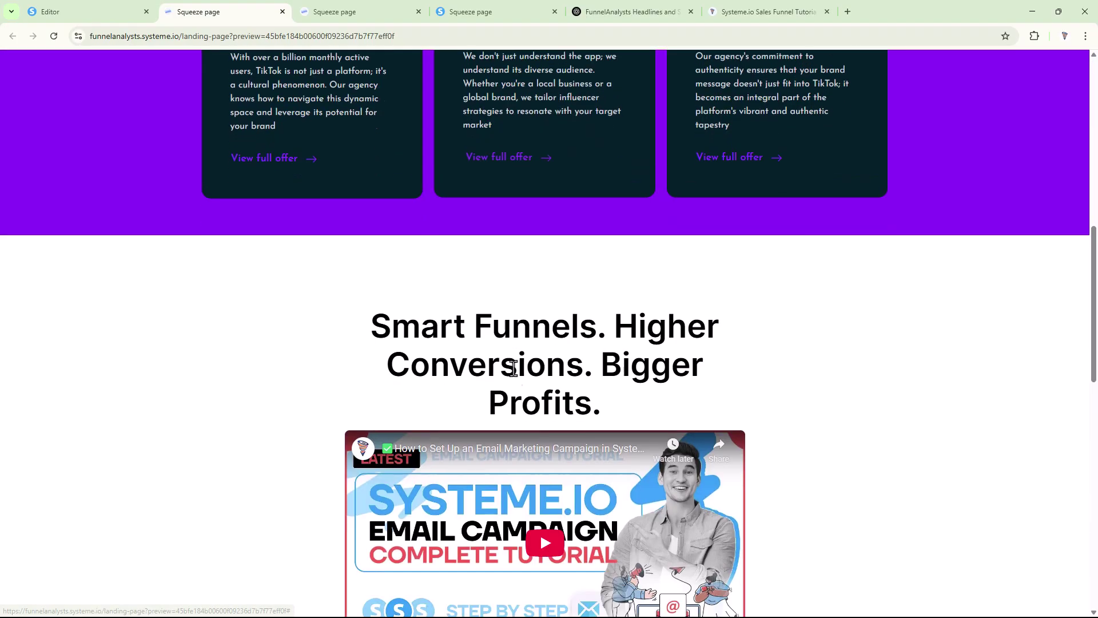
scroll(515, 314, up, 5)
scroll(502, 236, down, 3)
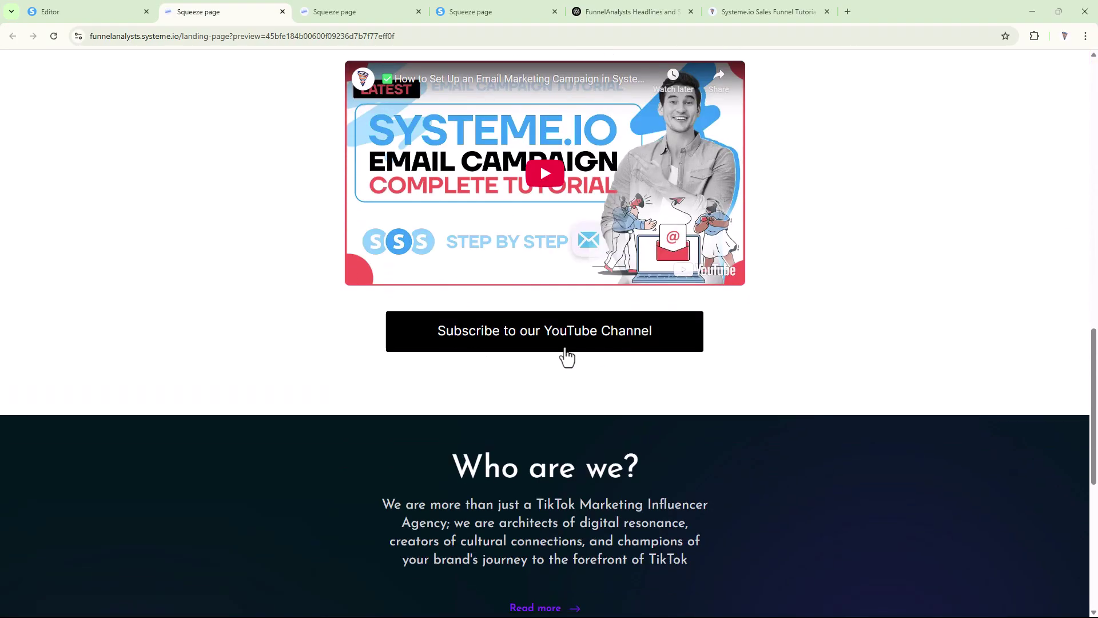
Step: Test the "Subscribe to our YouTube Channel" button's link in the preview and go back to the landing page
click(542, 339)
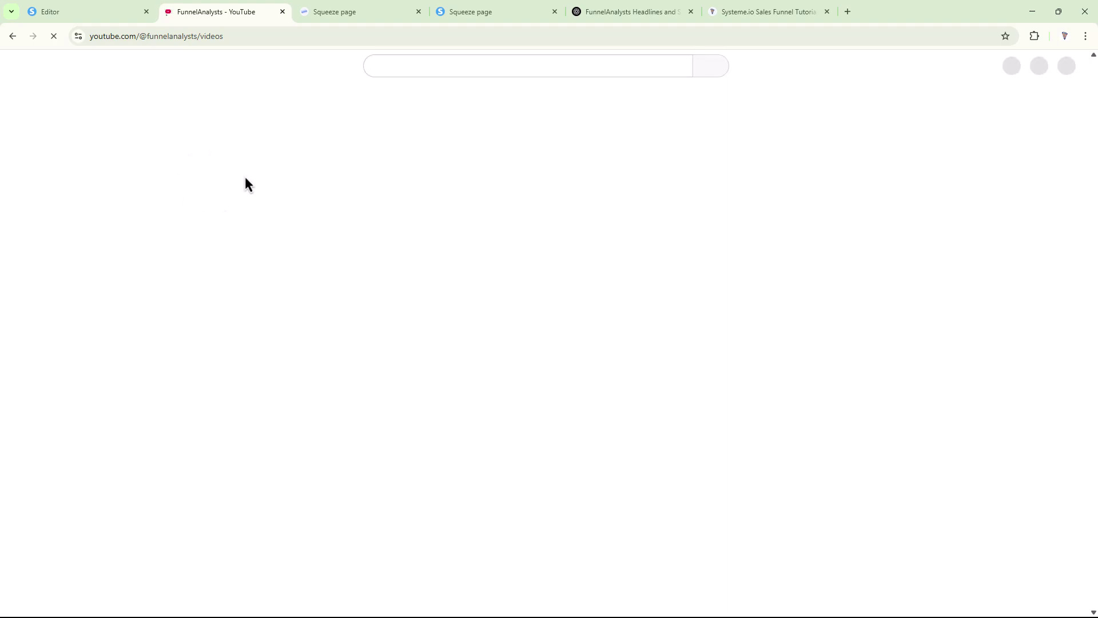
click(12, 36)
scroll(507, 326, up, 20)
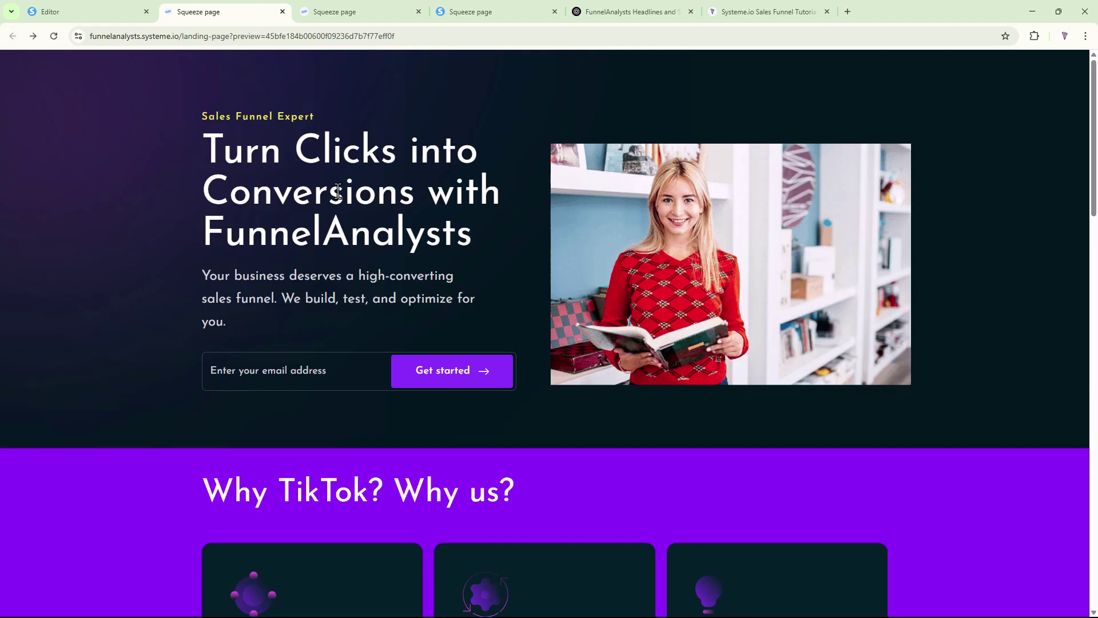
Step: Return to the editor, open the page settings and replace the SEO title with "Landing Pag"
click(78, 14)
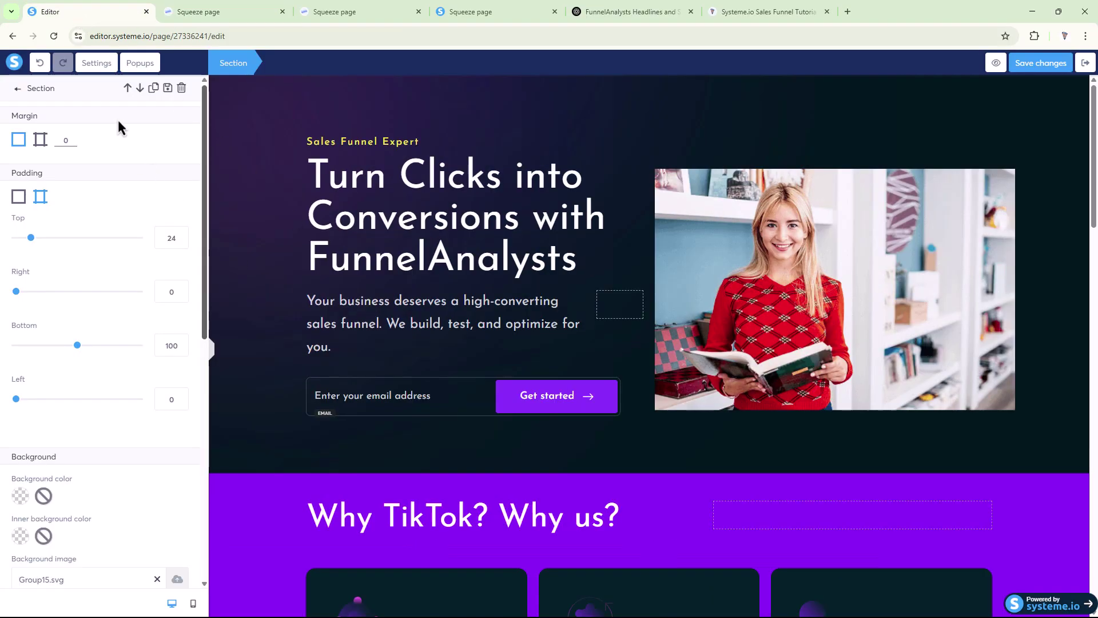
click(97, 67)
scroll(109, 322, down, 10)
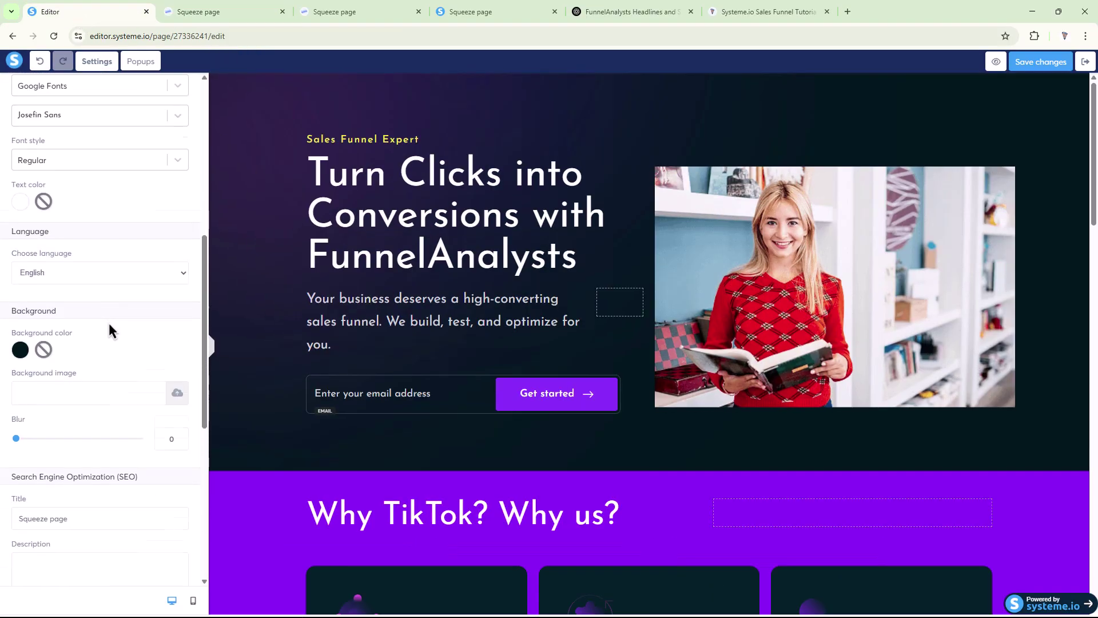
scroll(117, 300, down, 3)
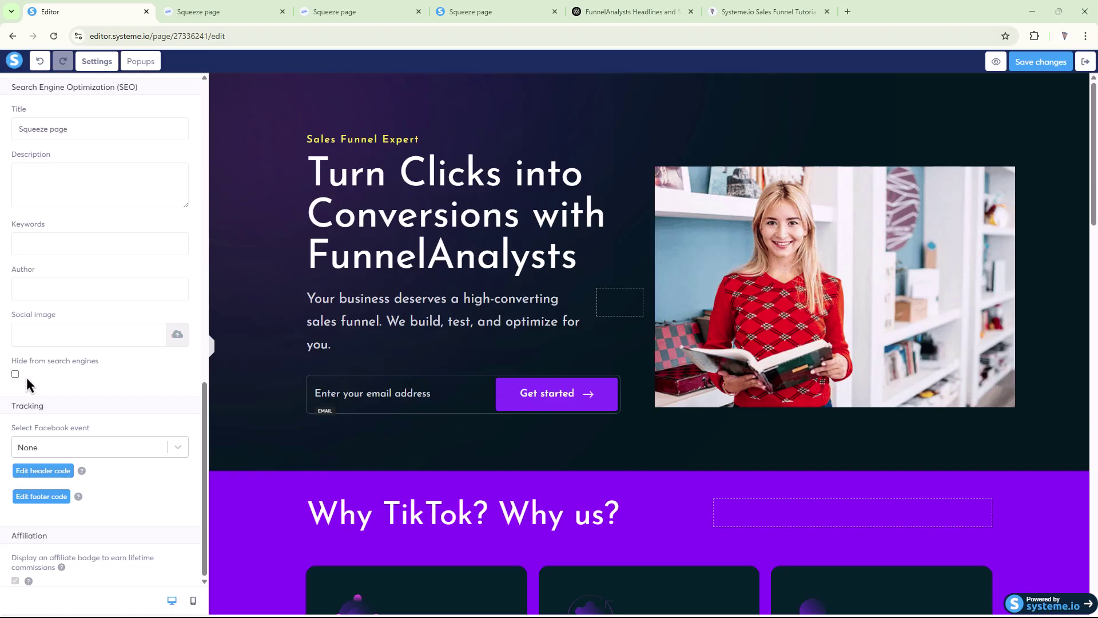
scroll(25, 375, up, 3)
text(Landing Pag)
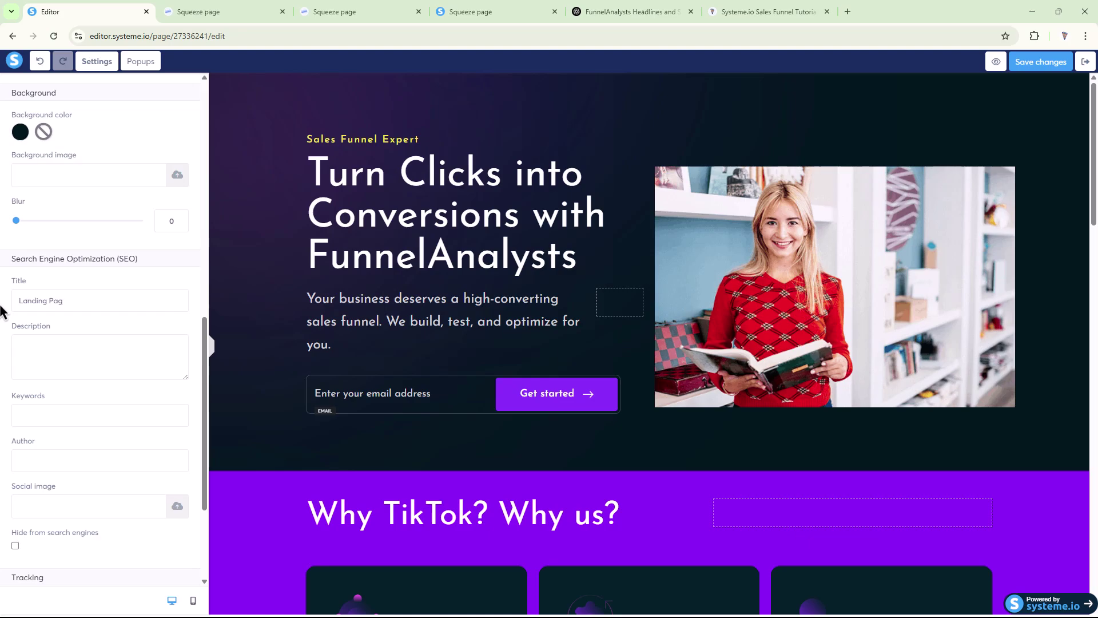
Step: Examine the page settings from the default typography down to the SEO and tracking options
scroll(8, 421, down, 2)
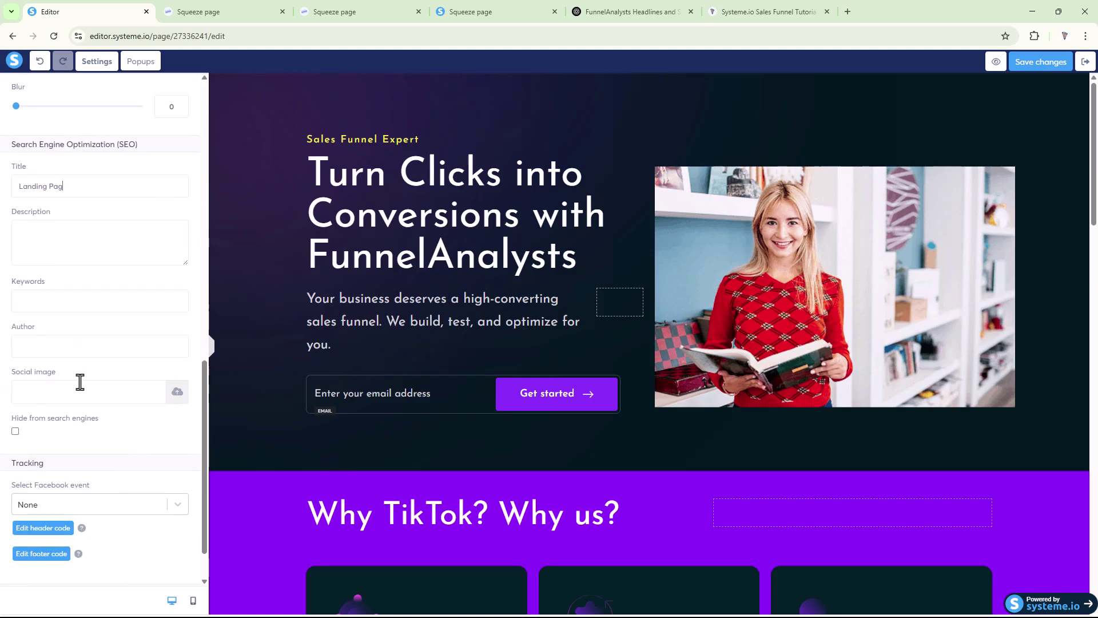
scroll(79, 382, up, 4)
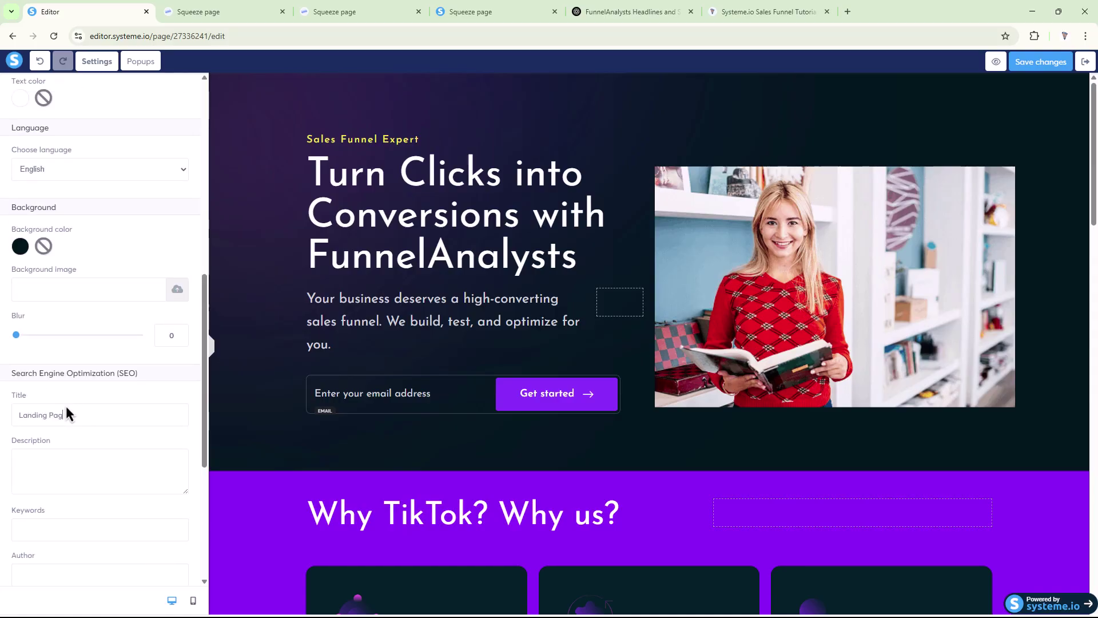
scroll(34, 412, up, 5)
scroll(35, 415, down, 5)
scroll(40, 354, down, 4)
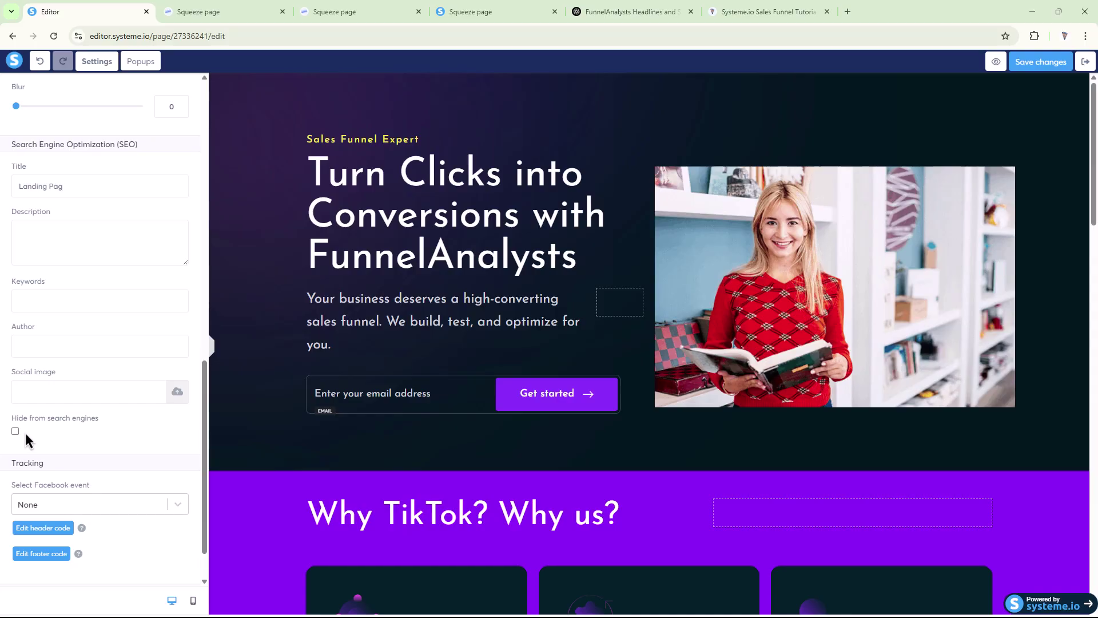
scroll(101, 313, up, 10)
scroll(51, 393, up, 3)
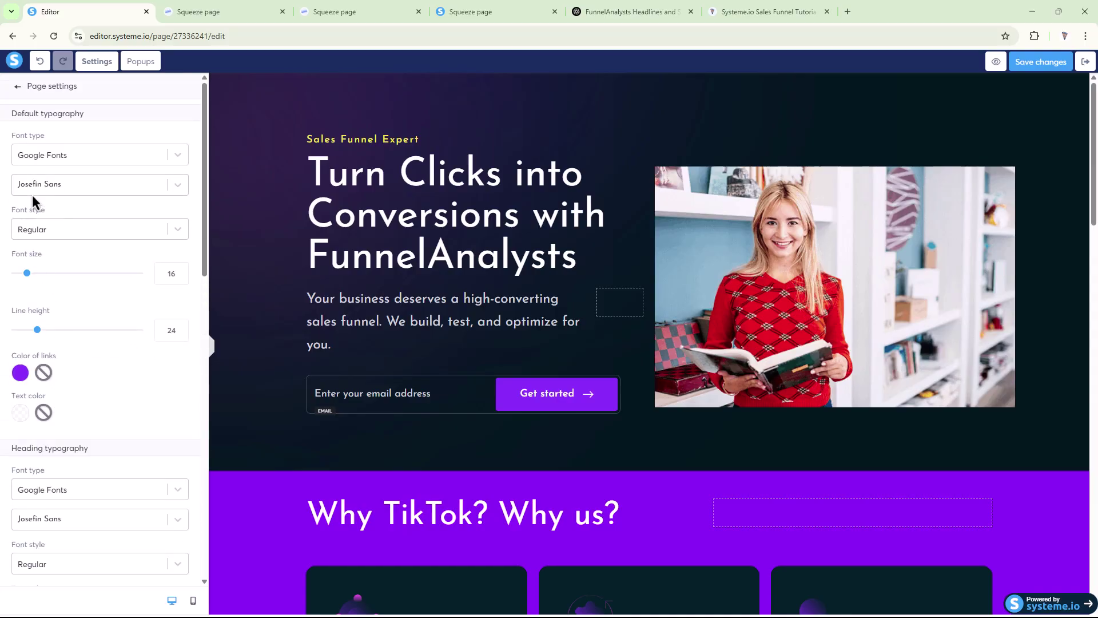
Step: Complete the SEO title as "Landing Page" and set the author to "FunnelAnalysts"
scroll(39, 383, down, 7)
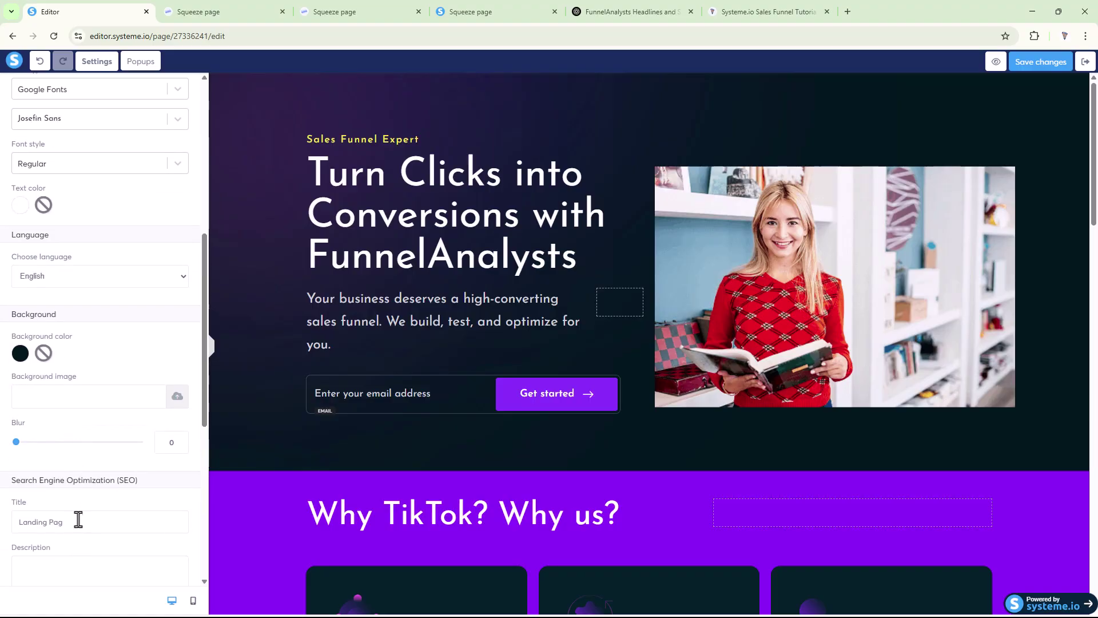
scroll(78, 520, down, 4)
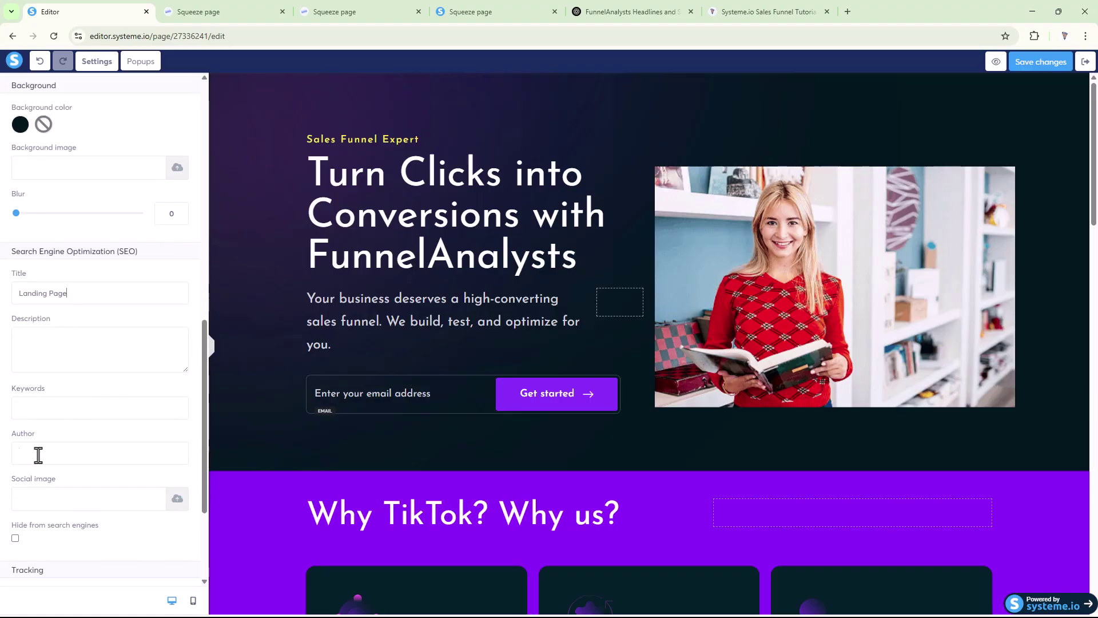
click(38, 455)
text(FunnelAnalysts)
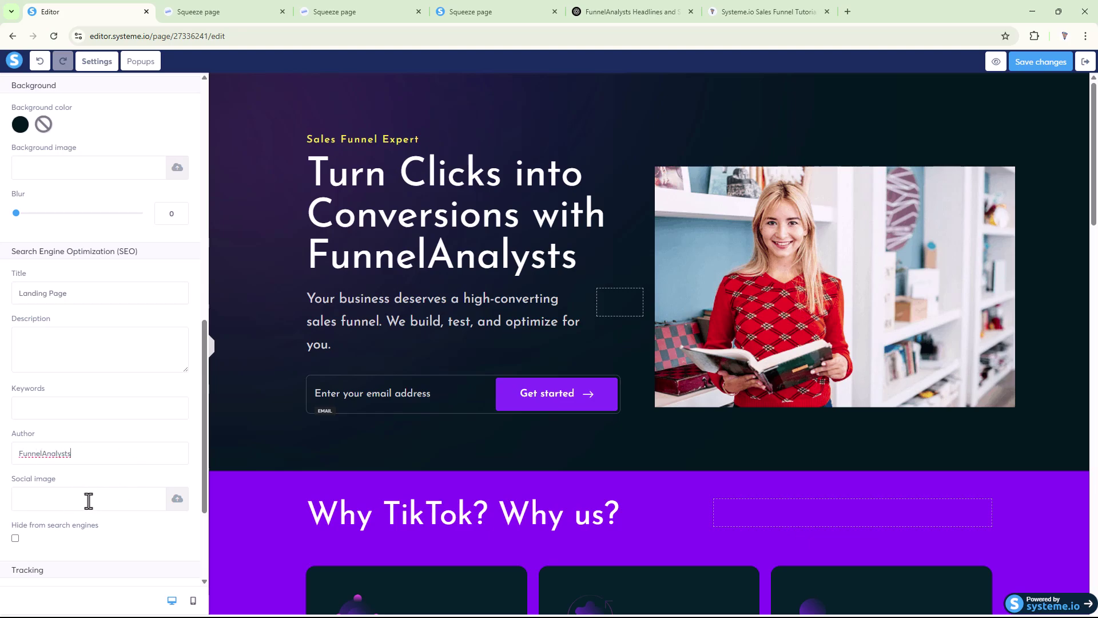
Step: Save the landing page changes and exit the editor to the funnel's step configuration
scroll(23, 463, up, 10)
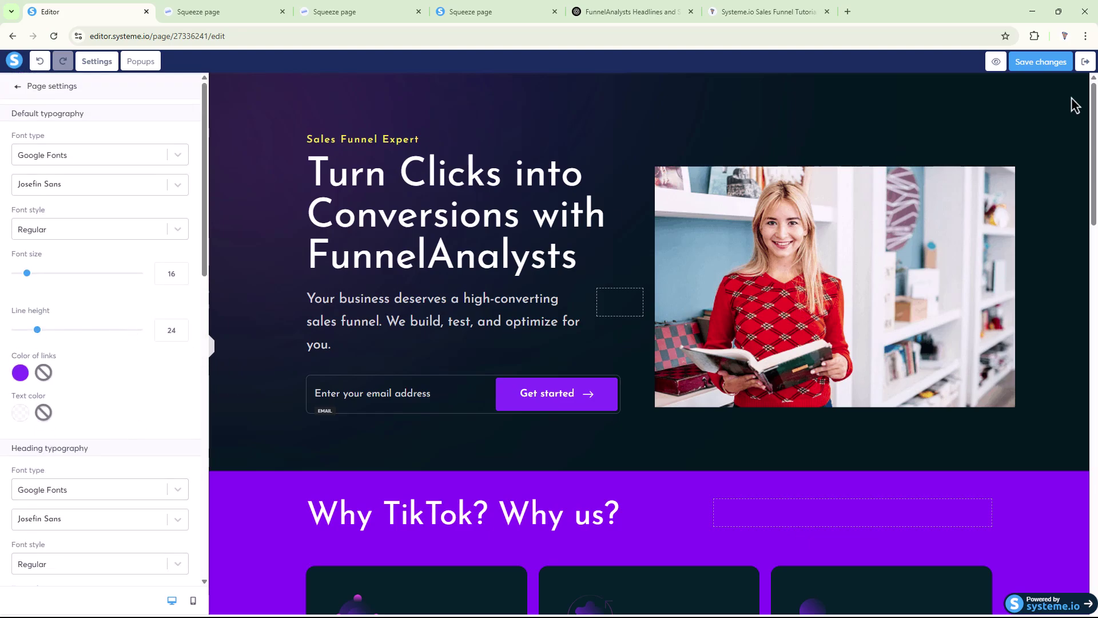
click(1037, 62)
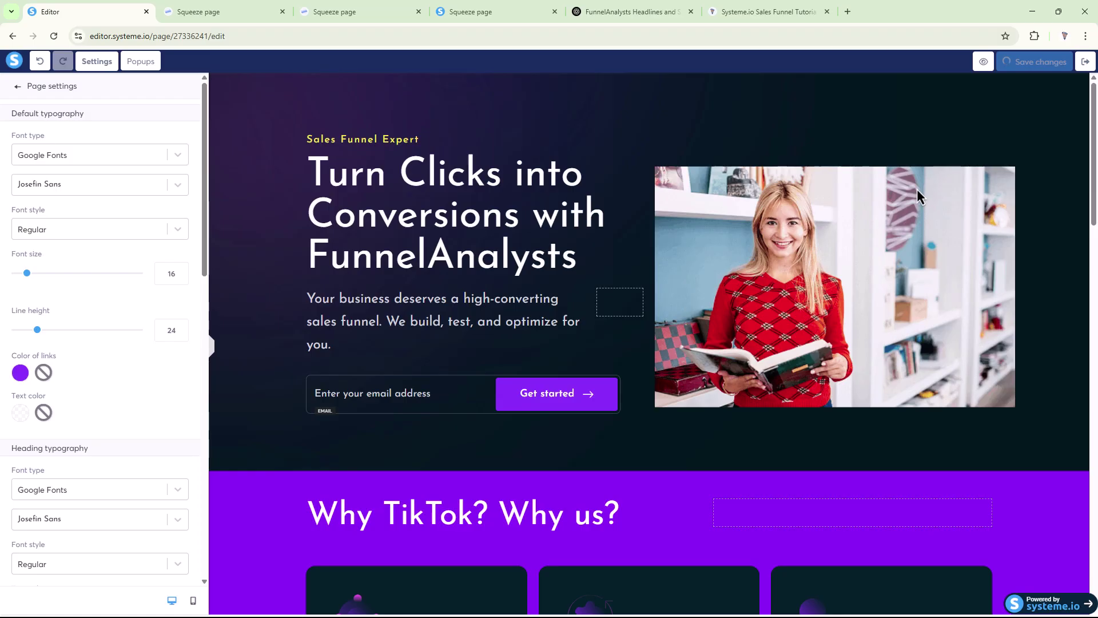
click(1081, 67)
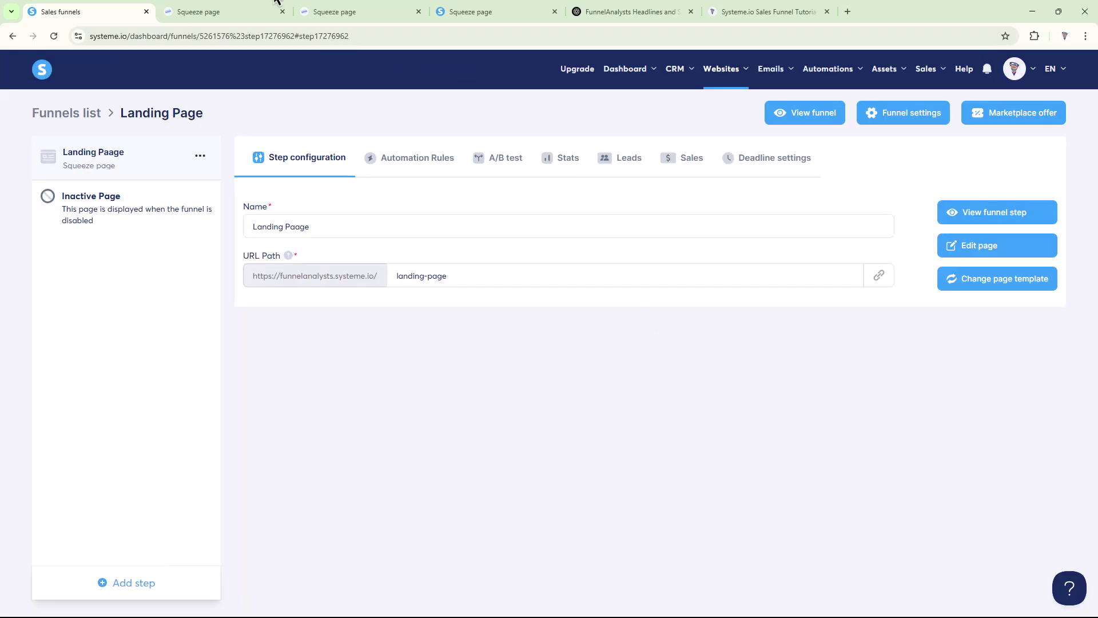
Step: Close the old landing page preview tabs and return to the funnel dashboard
click(200, 12)
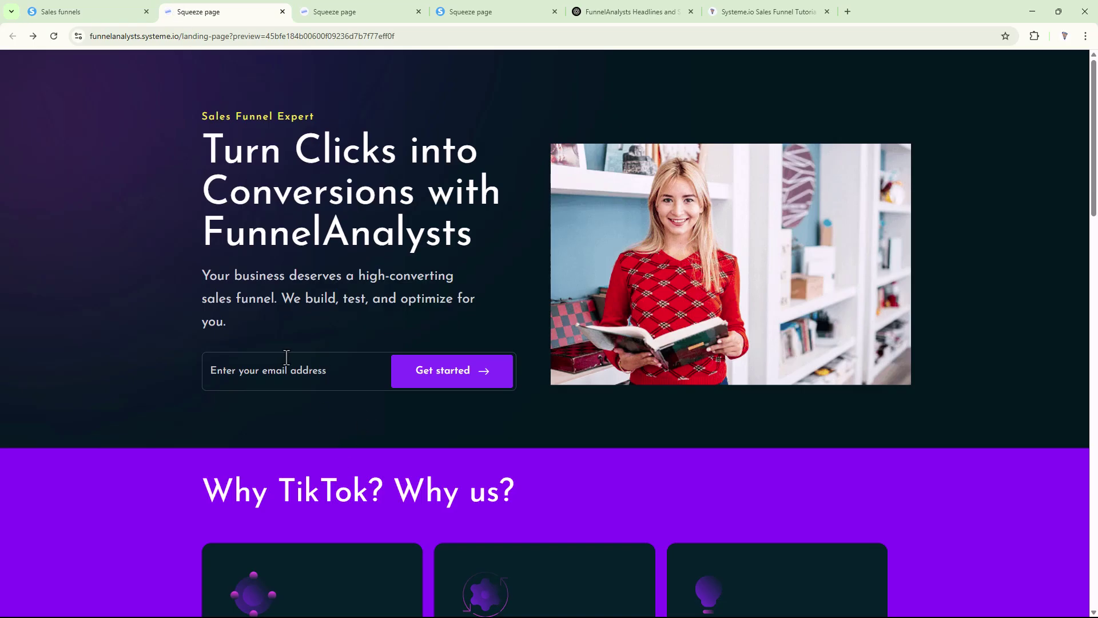
click(283, 11)
click(283, 11)
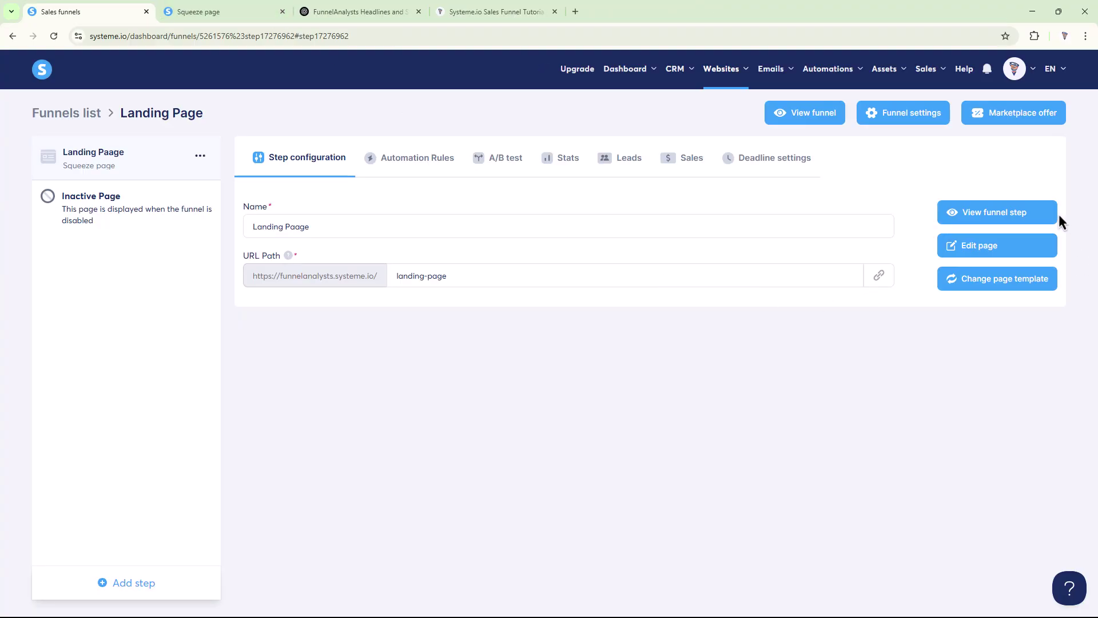
Step: View the live funnel step, submit its opt-in form with an email address and look over the page it redirects to
click(1004, 226)
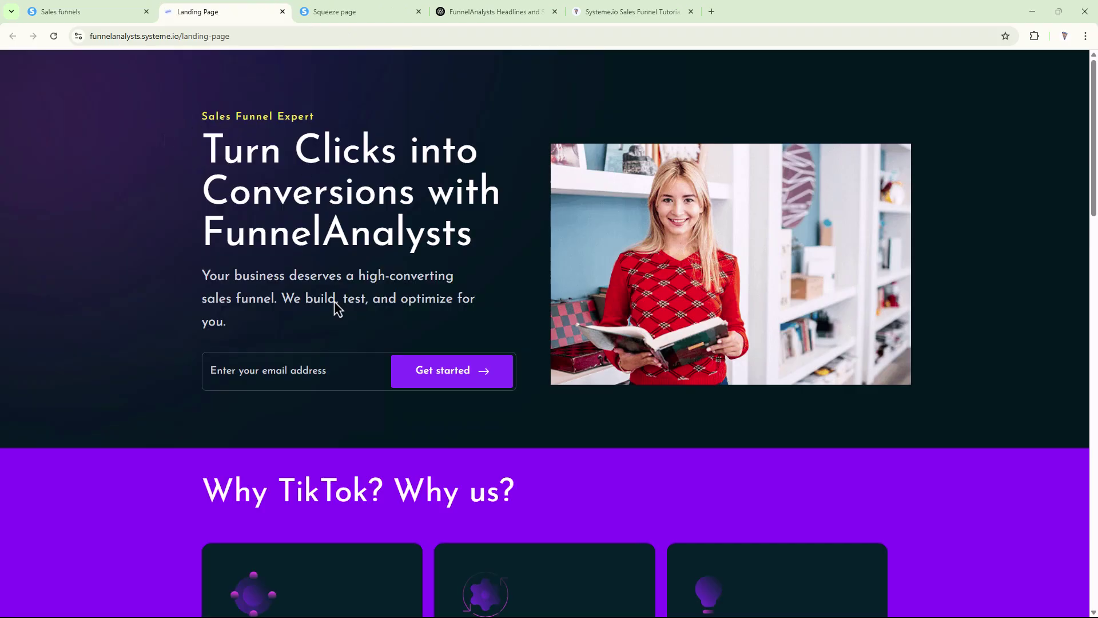
click(258, 380)
click(155, 342)
click(227, 370)
click(300, 428)
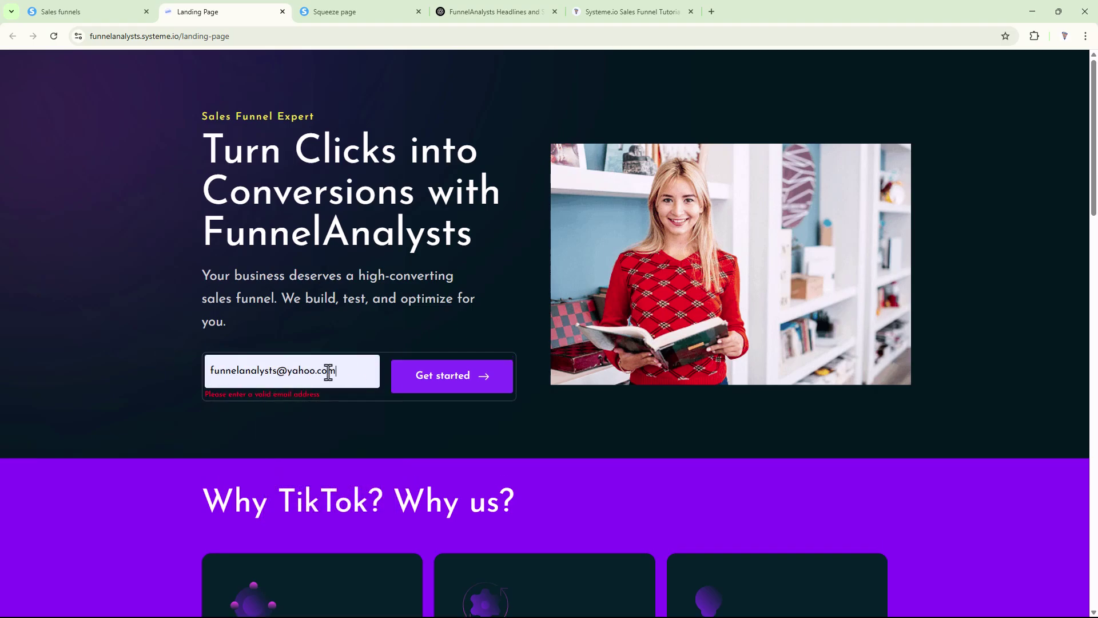
click(433, 388)
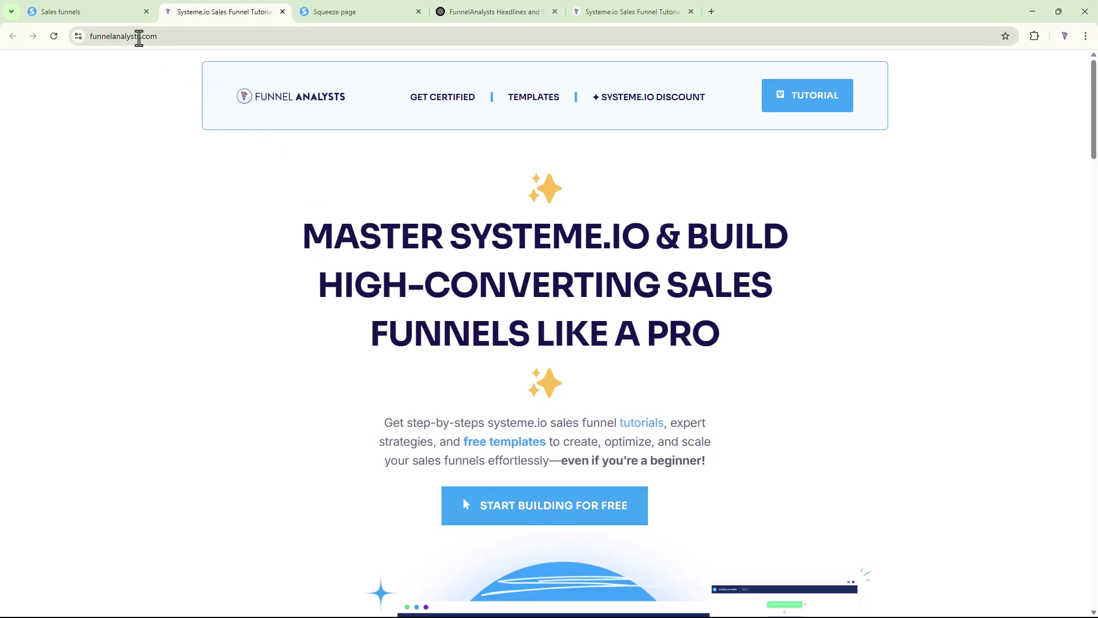
scroll(440, 304, down, 5)
scroll(440, 303, up, 5)
Step: Return to the funnel dashboard and check the landing page's stats and leads
click(109, 10)
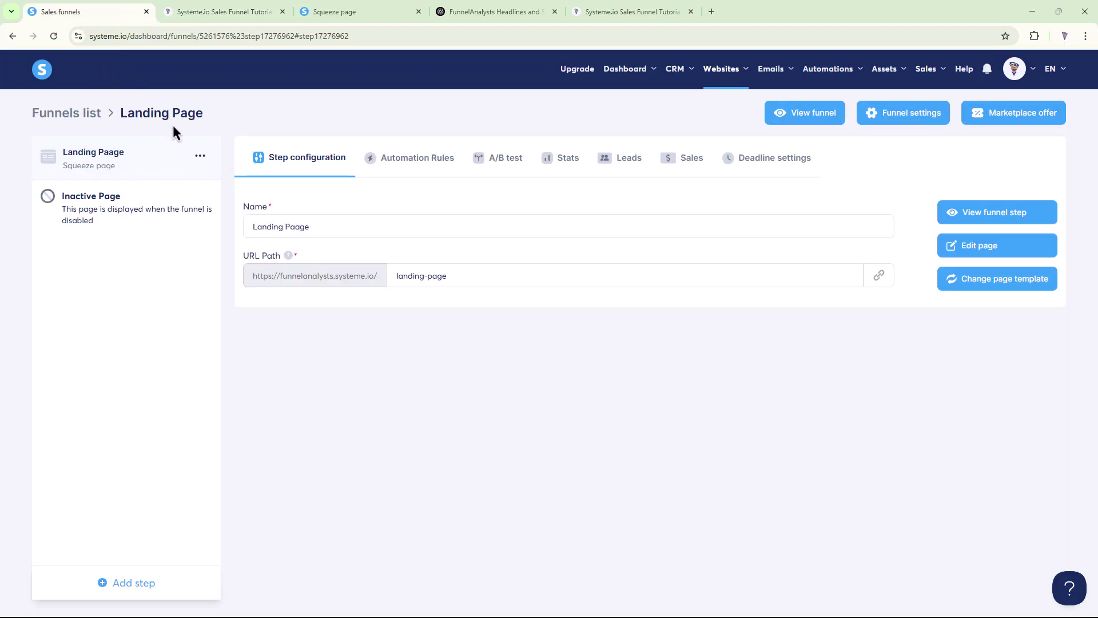
click(566, 163)
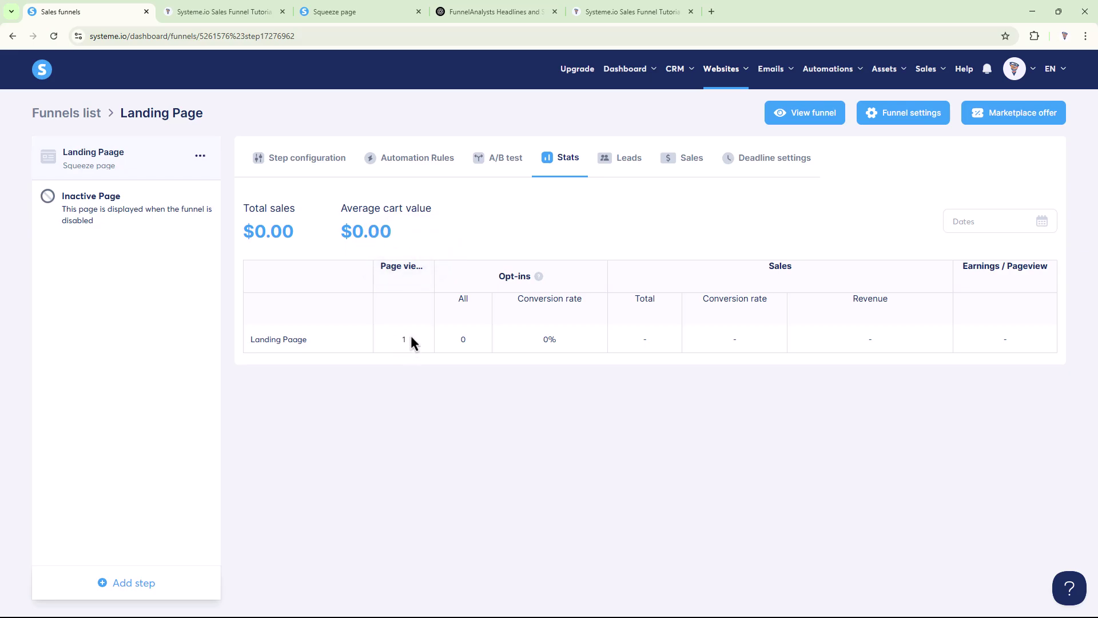
click(624, 157)
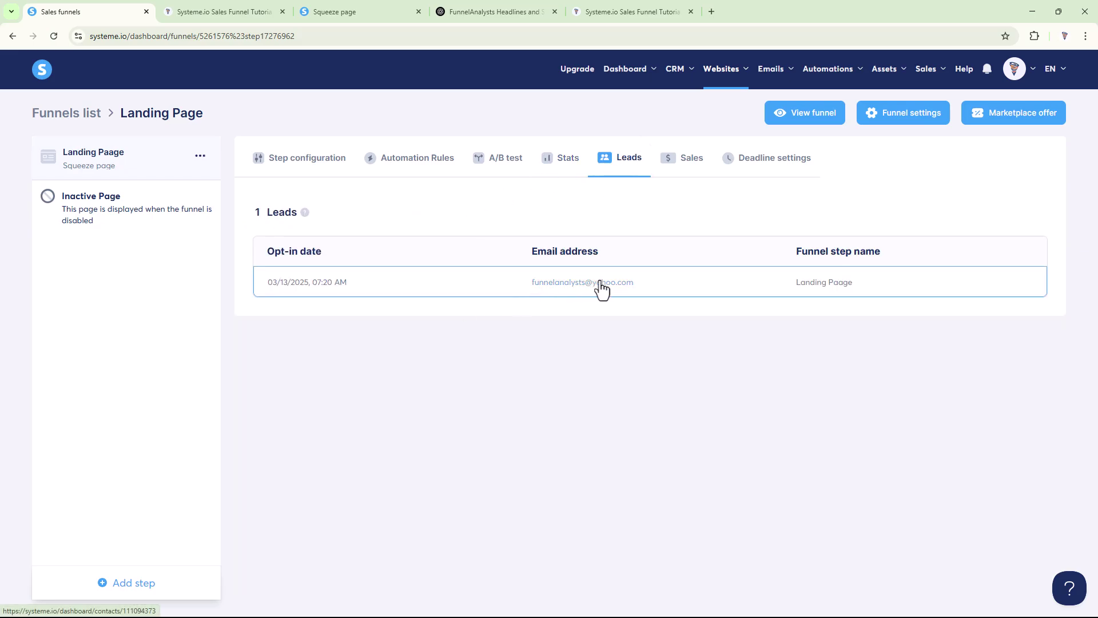
Step: Look again at the redirect website and the original template demo, and return to the funnel dashboard
click(269, 11)
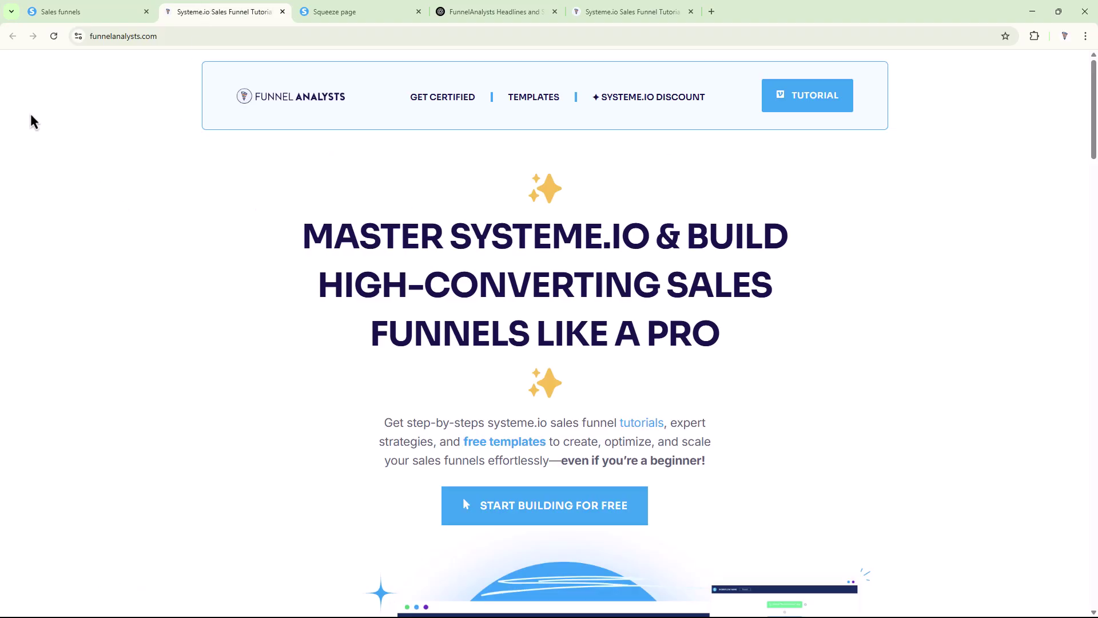
click(334, 12)
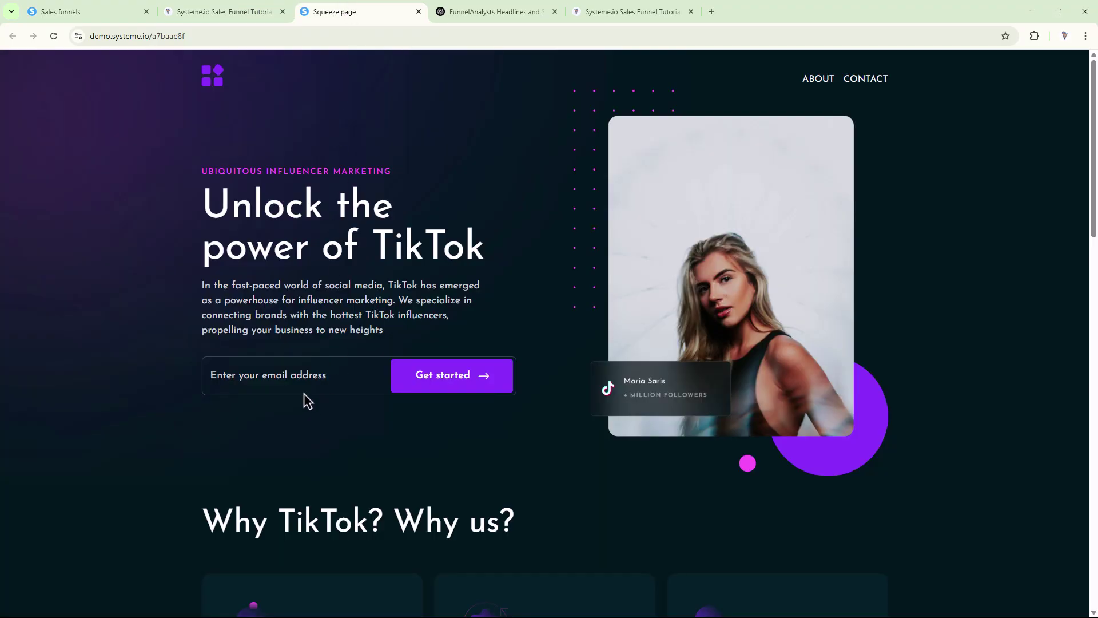
click(123, 12)
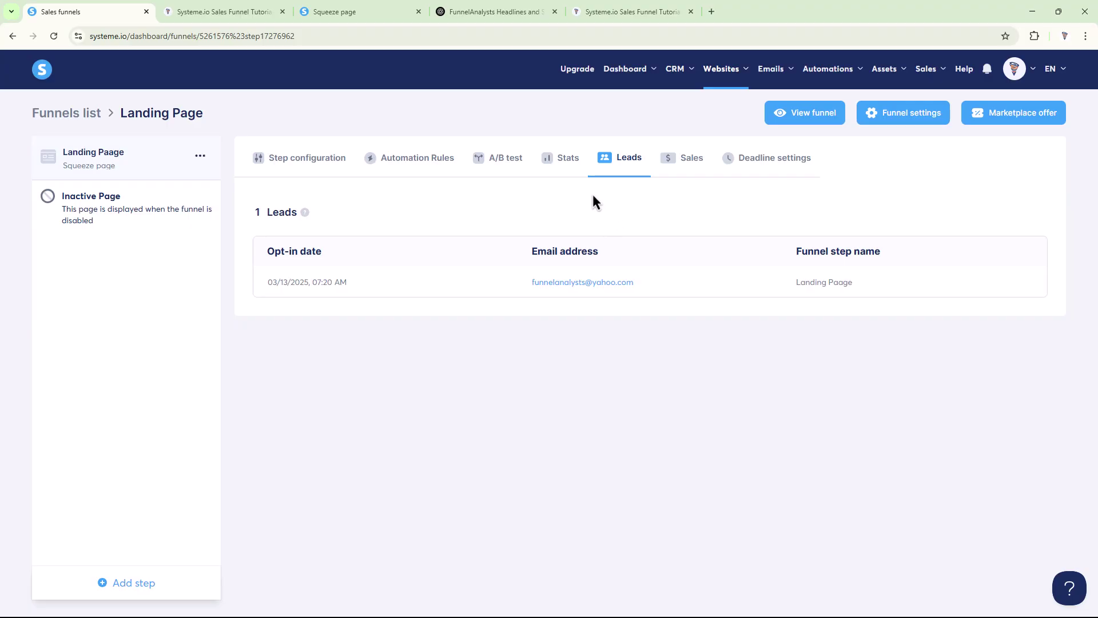
Step: Open the landing page step's automation rules
click(405, 166)
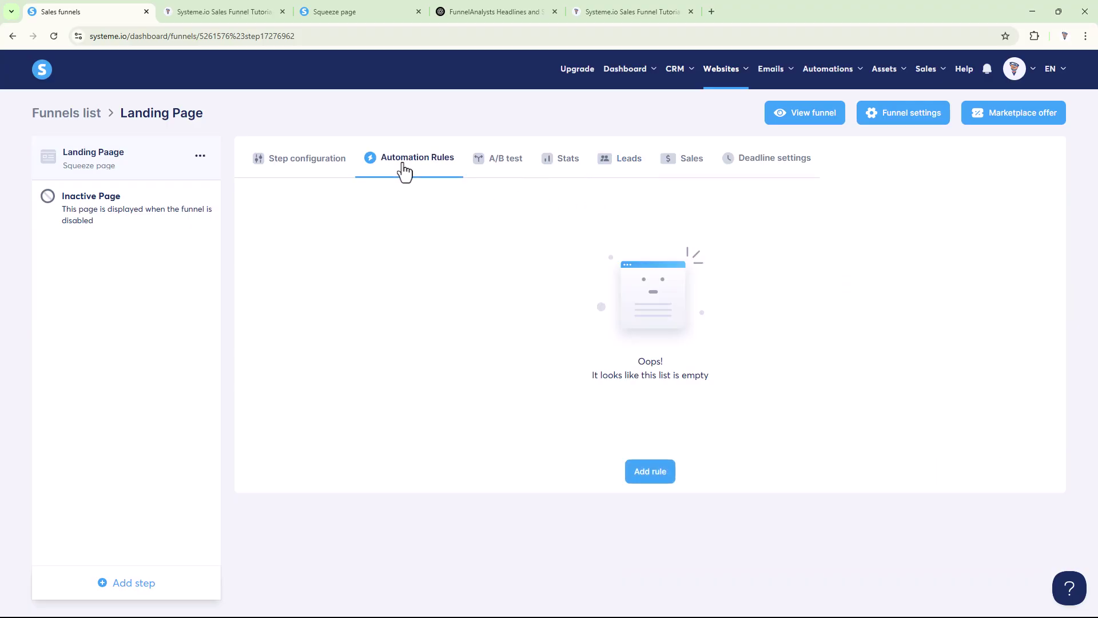